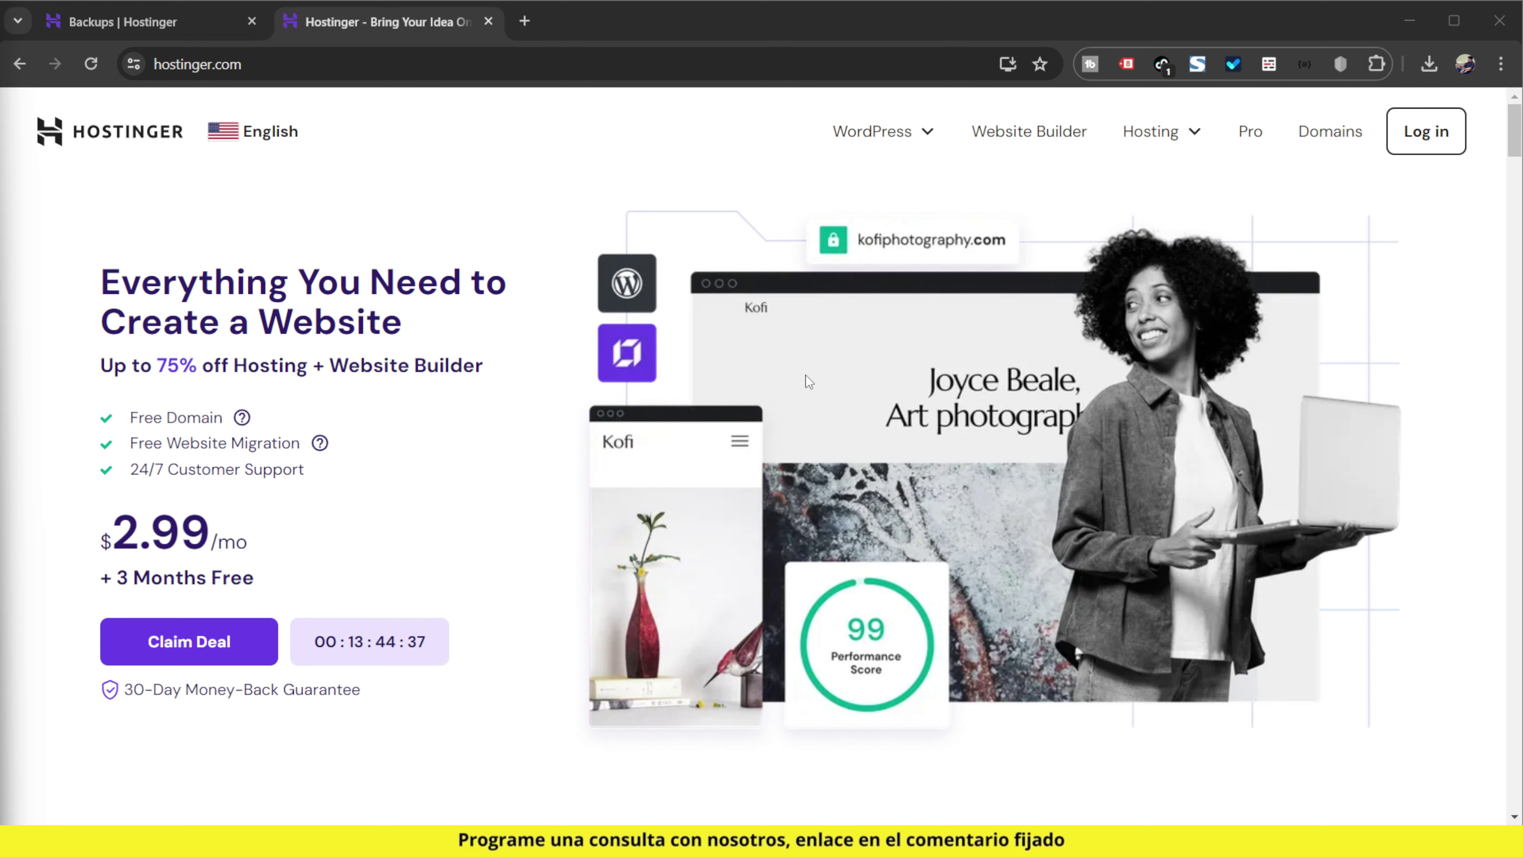
Step: Review the countries and languages offered for the Hostinger site, and close the list without choosing one
left_click(270, 132)
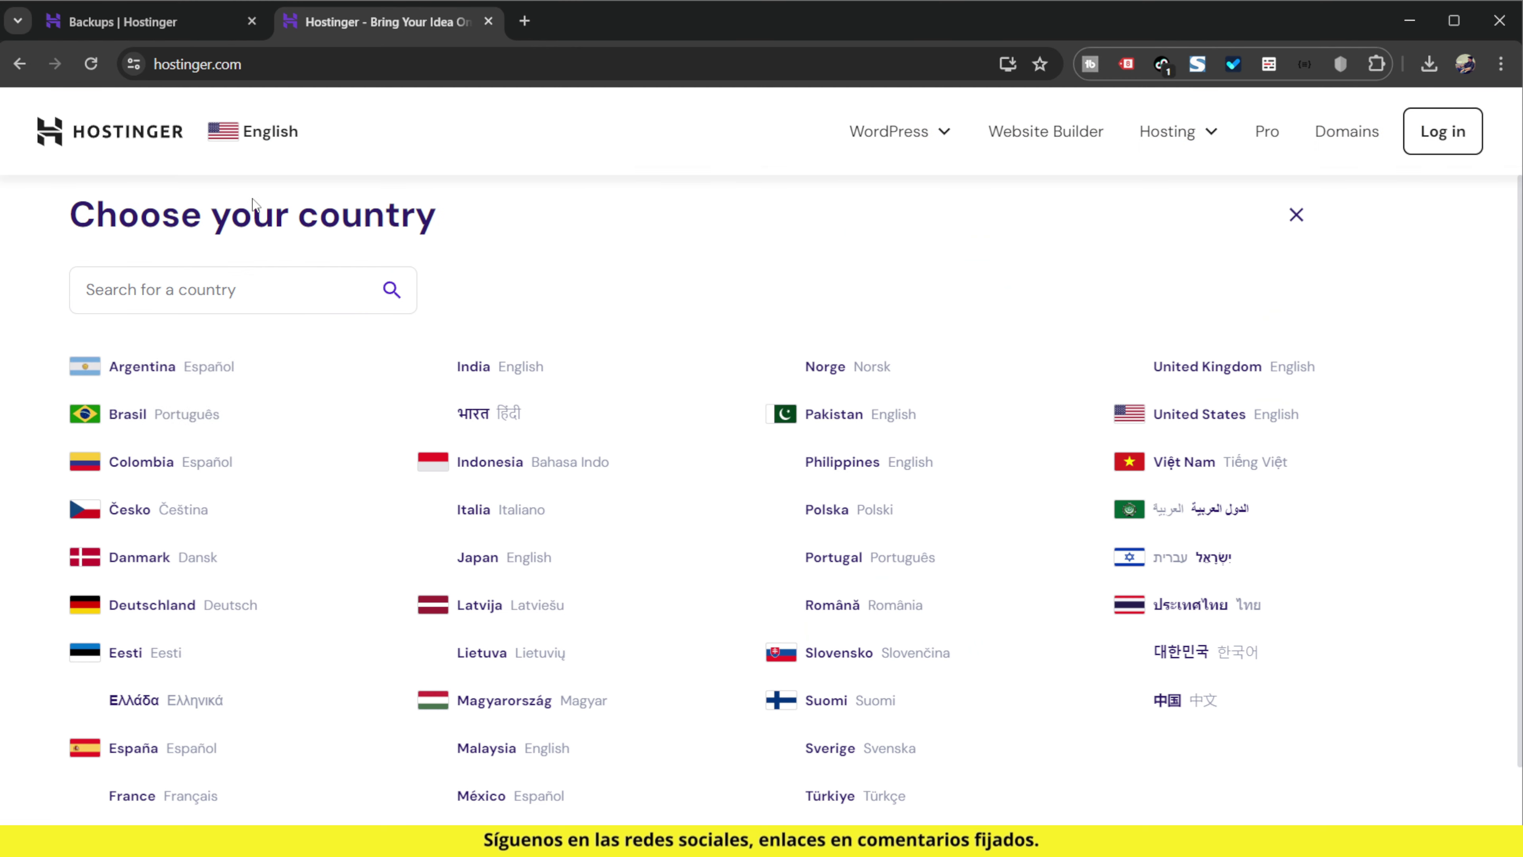
scroll(1196, 639, "down", 1)
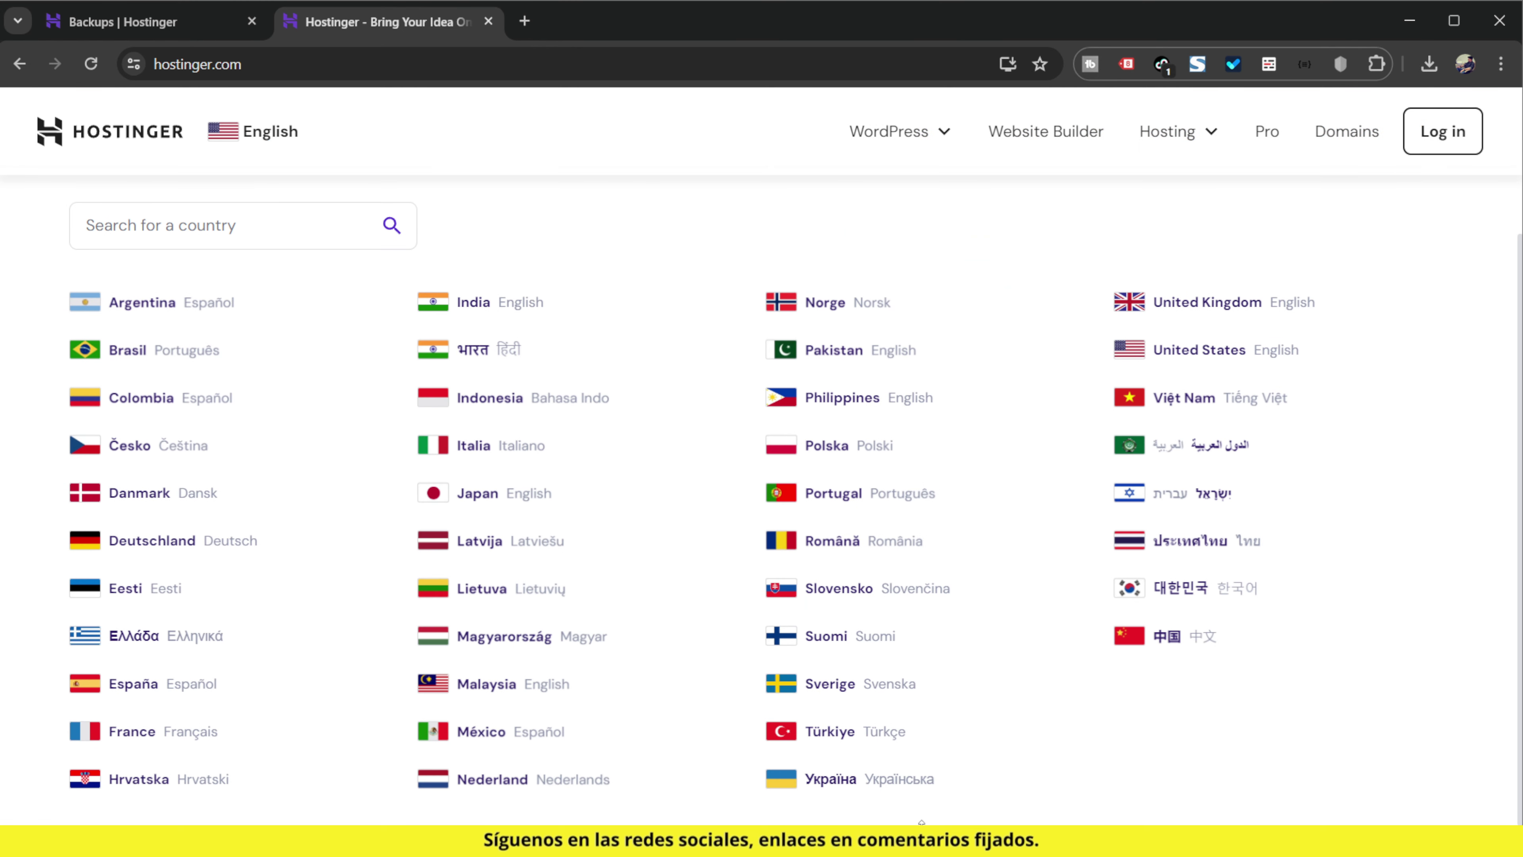
scroll(426, 259, "up", 1)
left_click(269, 134)
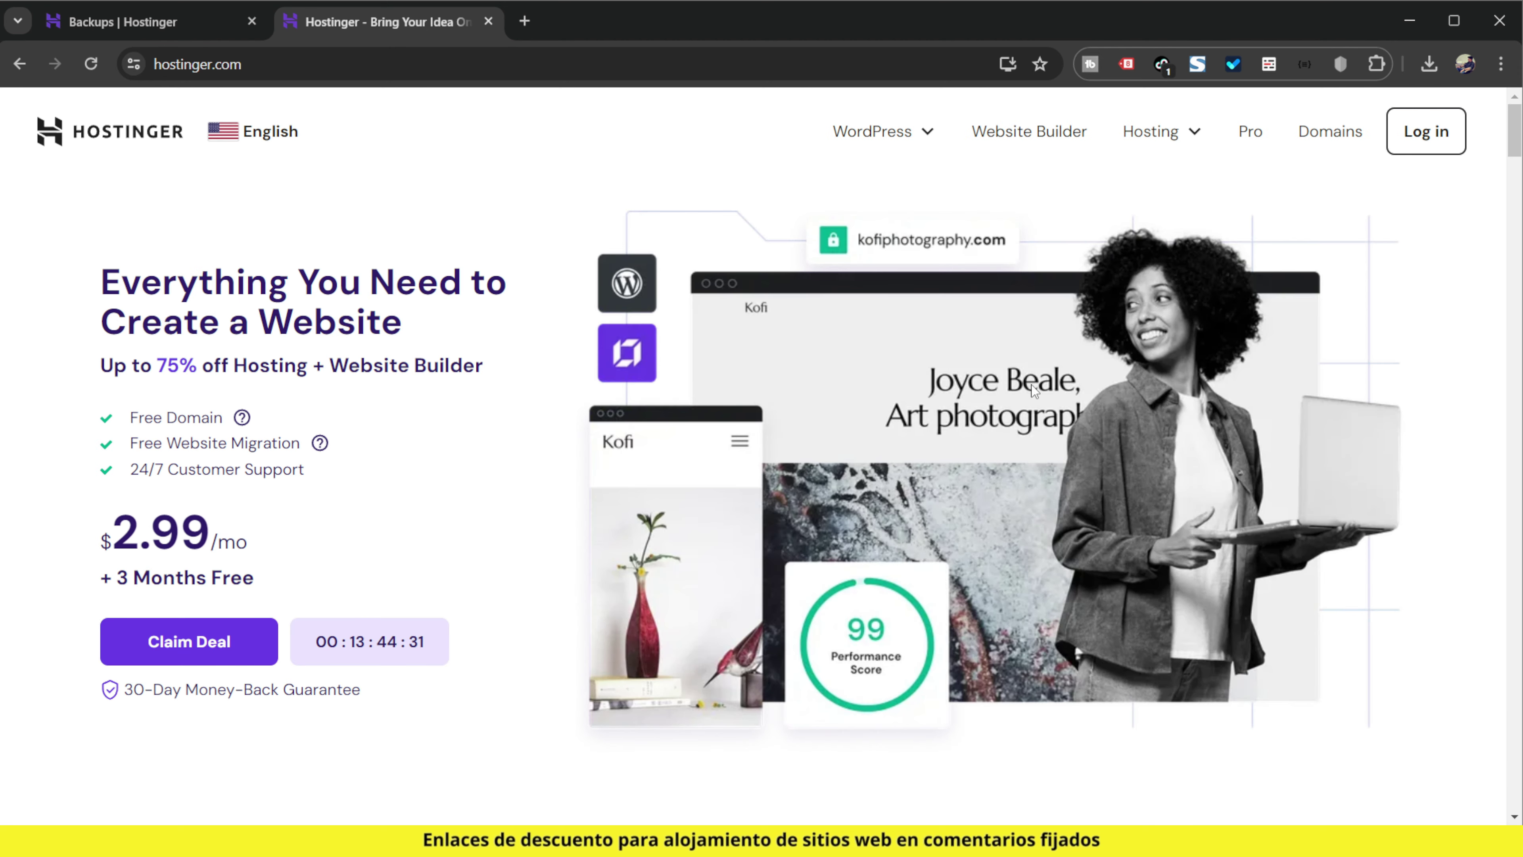
Step: Open the Managed WordPress hosting page from the WordPress offerings
scroll(726, 481, "down", 5)
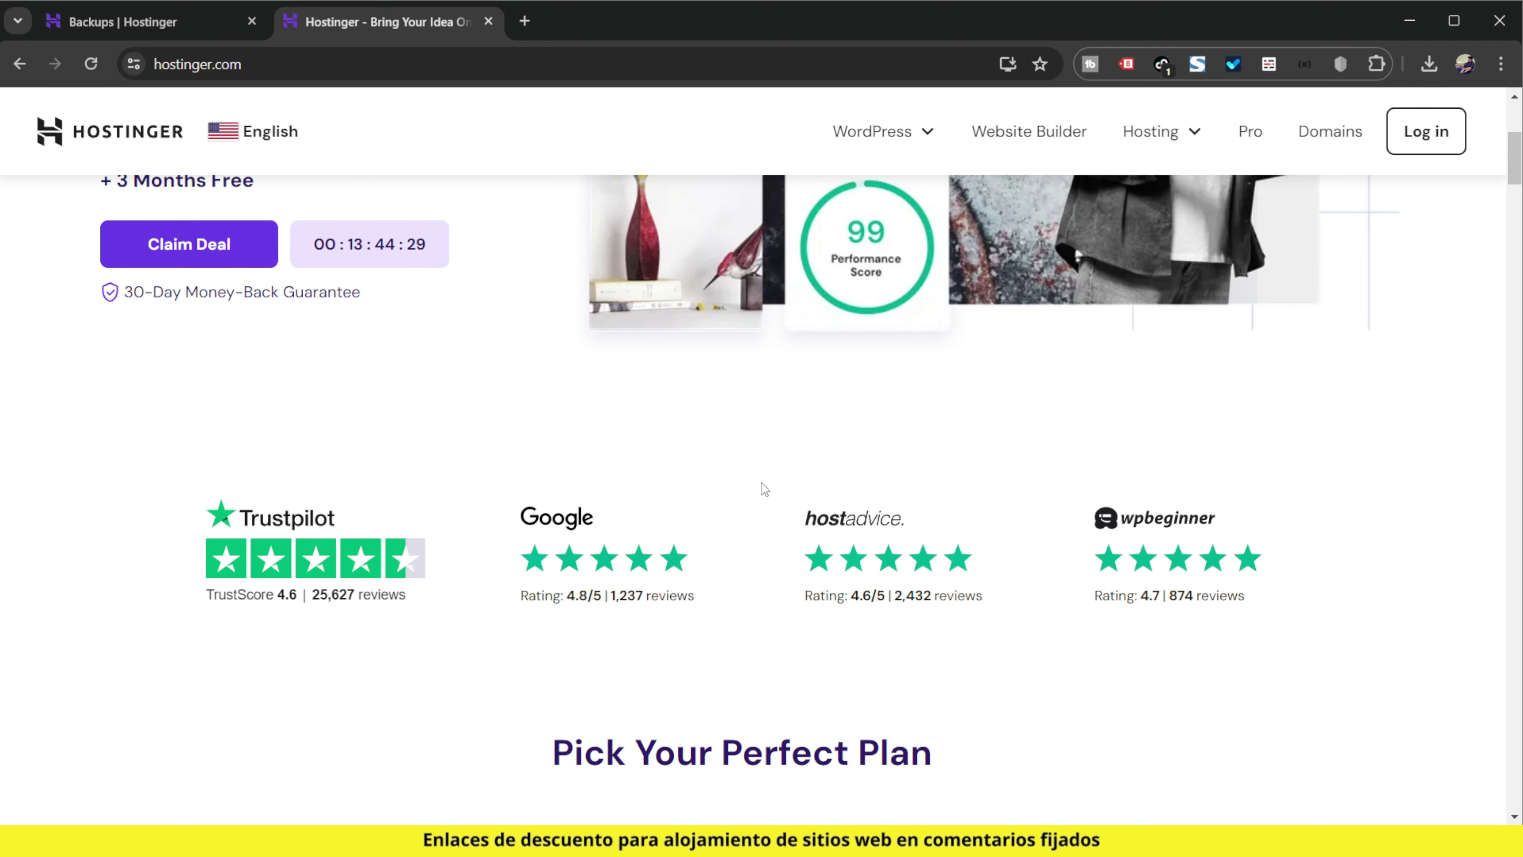
mouse_move(887, 133)
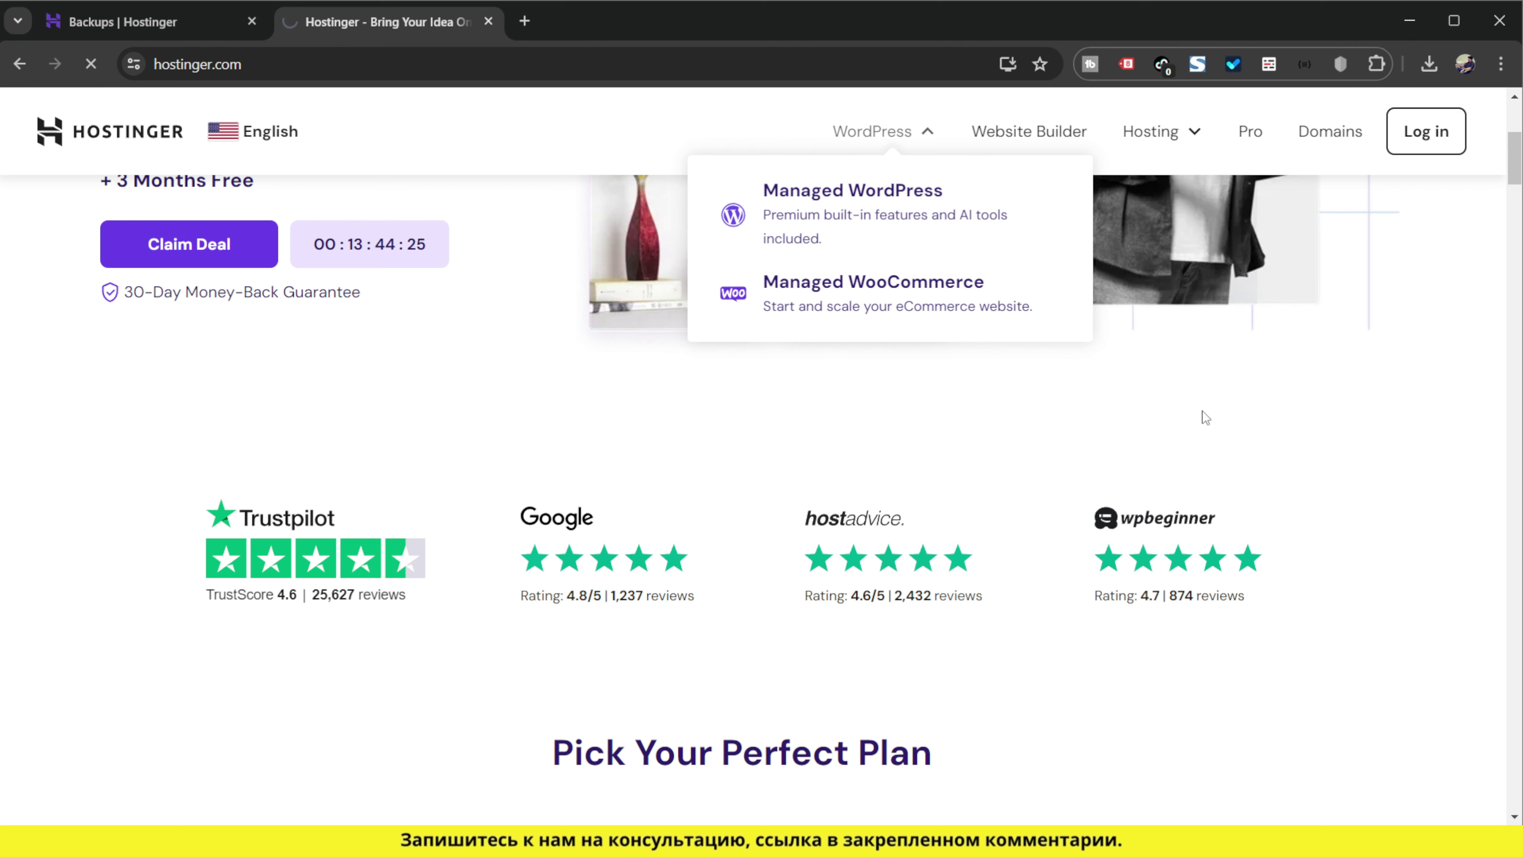
left_click(826, 221)
Step: Examine the top features, security, and service and support sections of the managed WordPress hosting plans
scroll(899, 492, "down", 10)
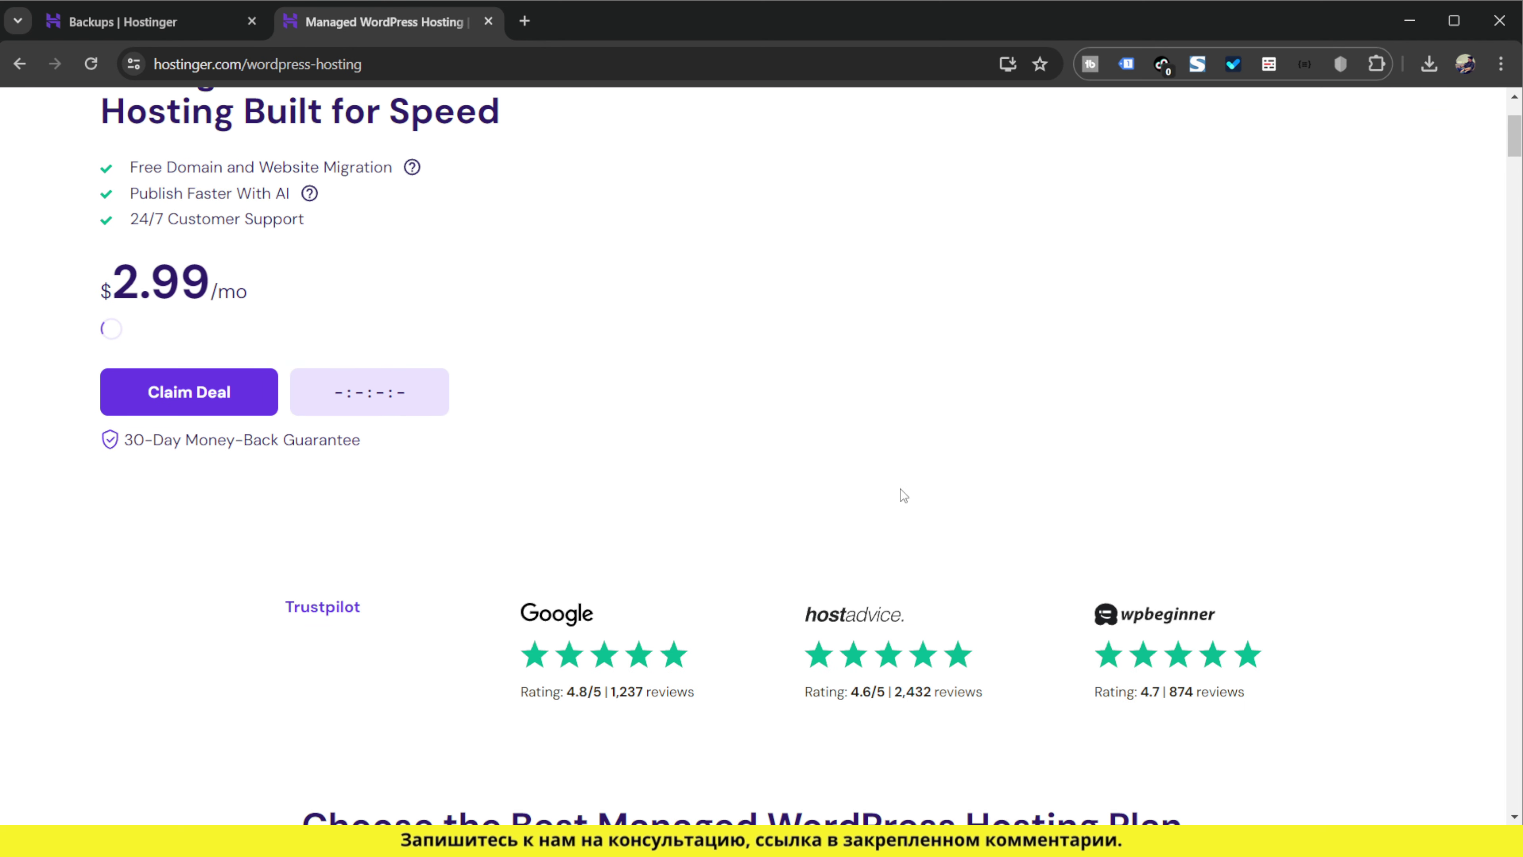
scroll(902, 498, "down", 7)
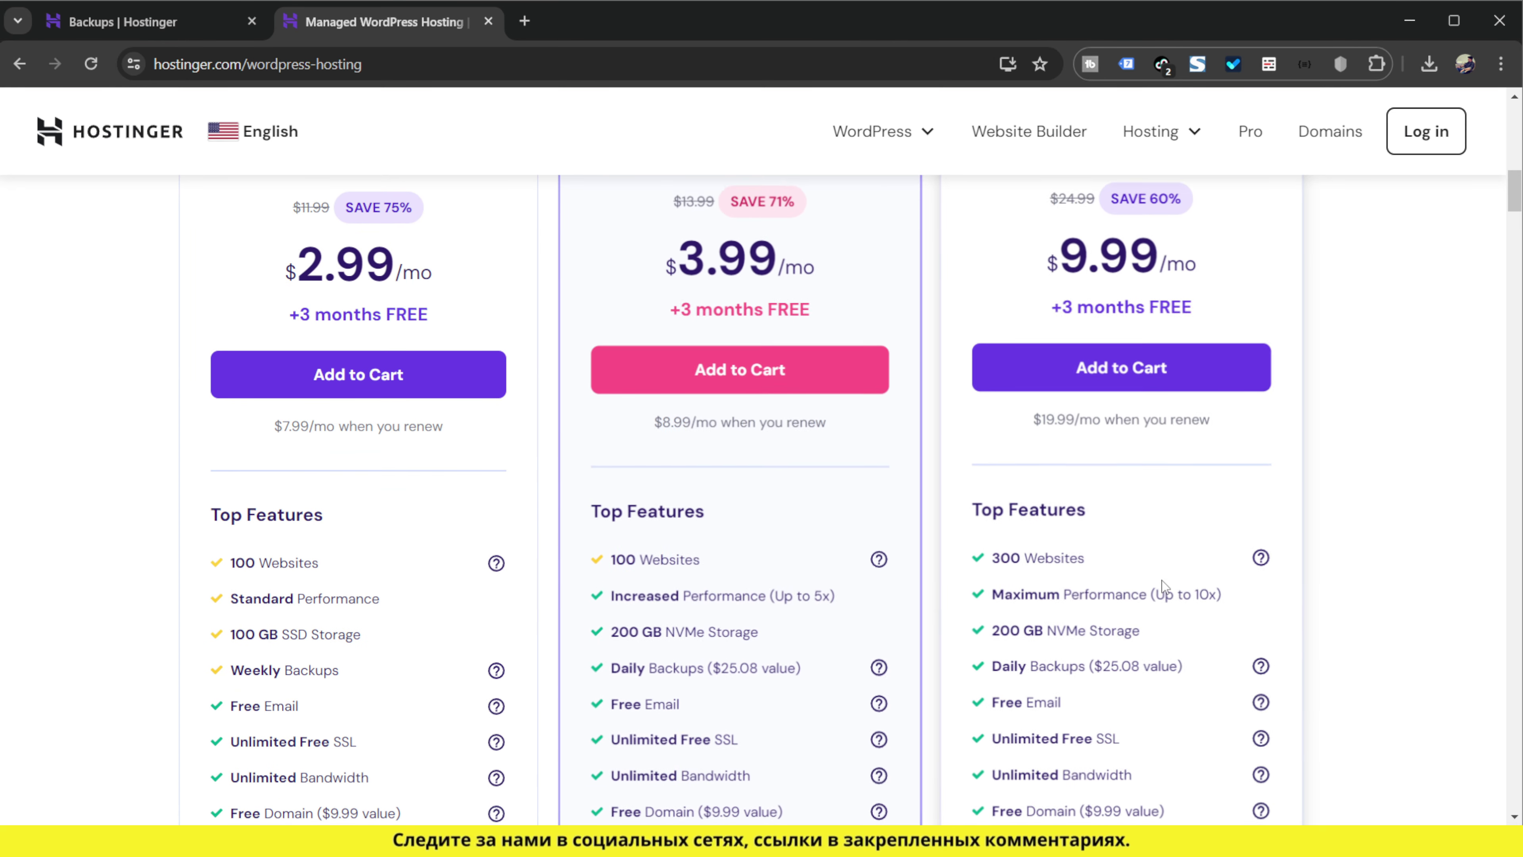
scroll(947, 553, "down", 2)
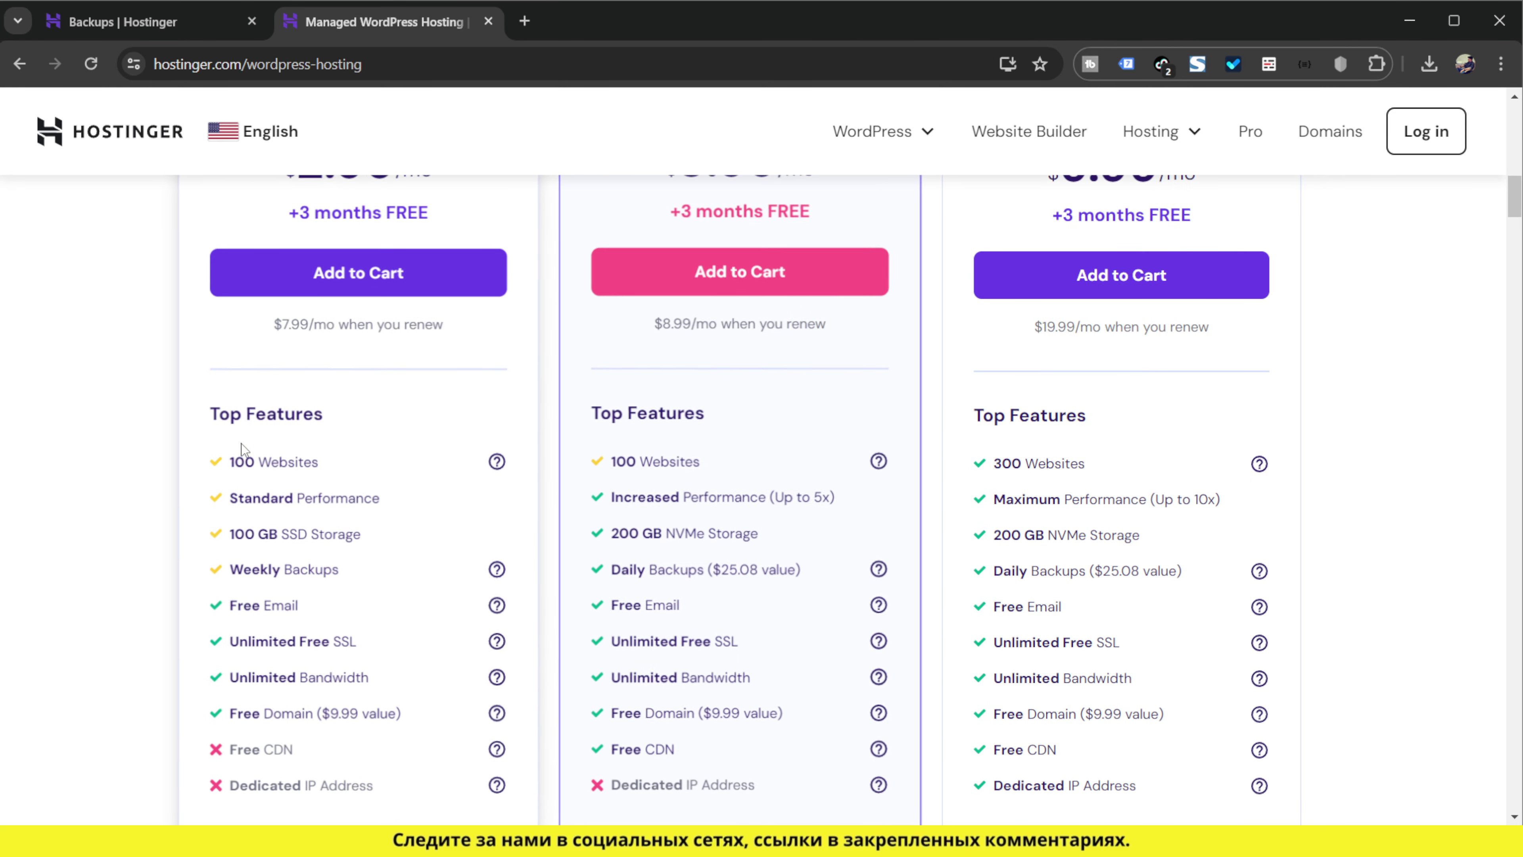
left_click_drag(228, 454, 297, 454)
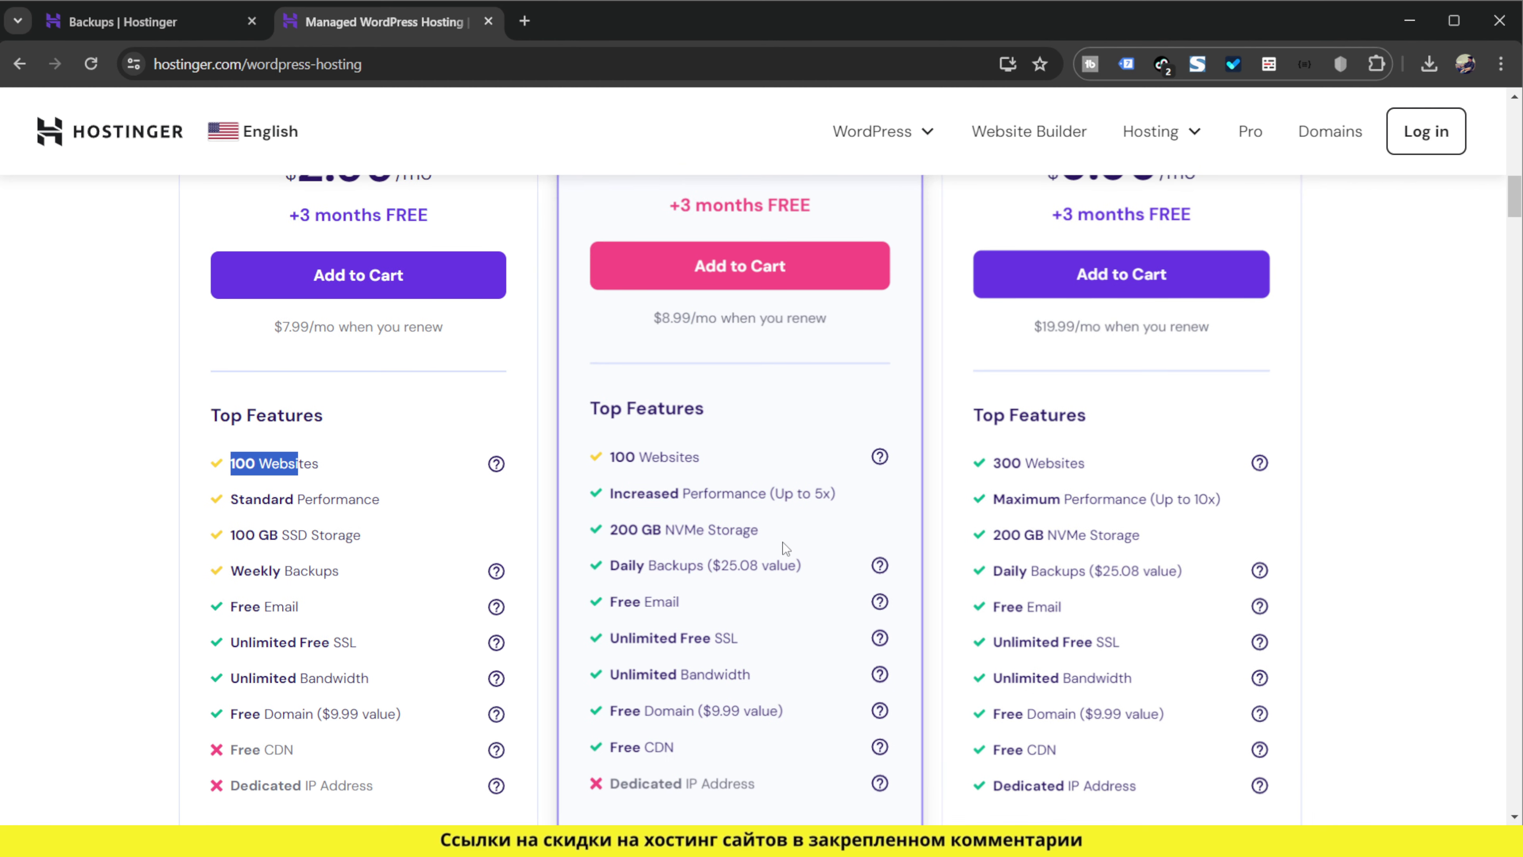
scroll(782, 543, "down", 5)
scroll(781, 547, "down", 15)
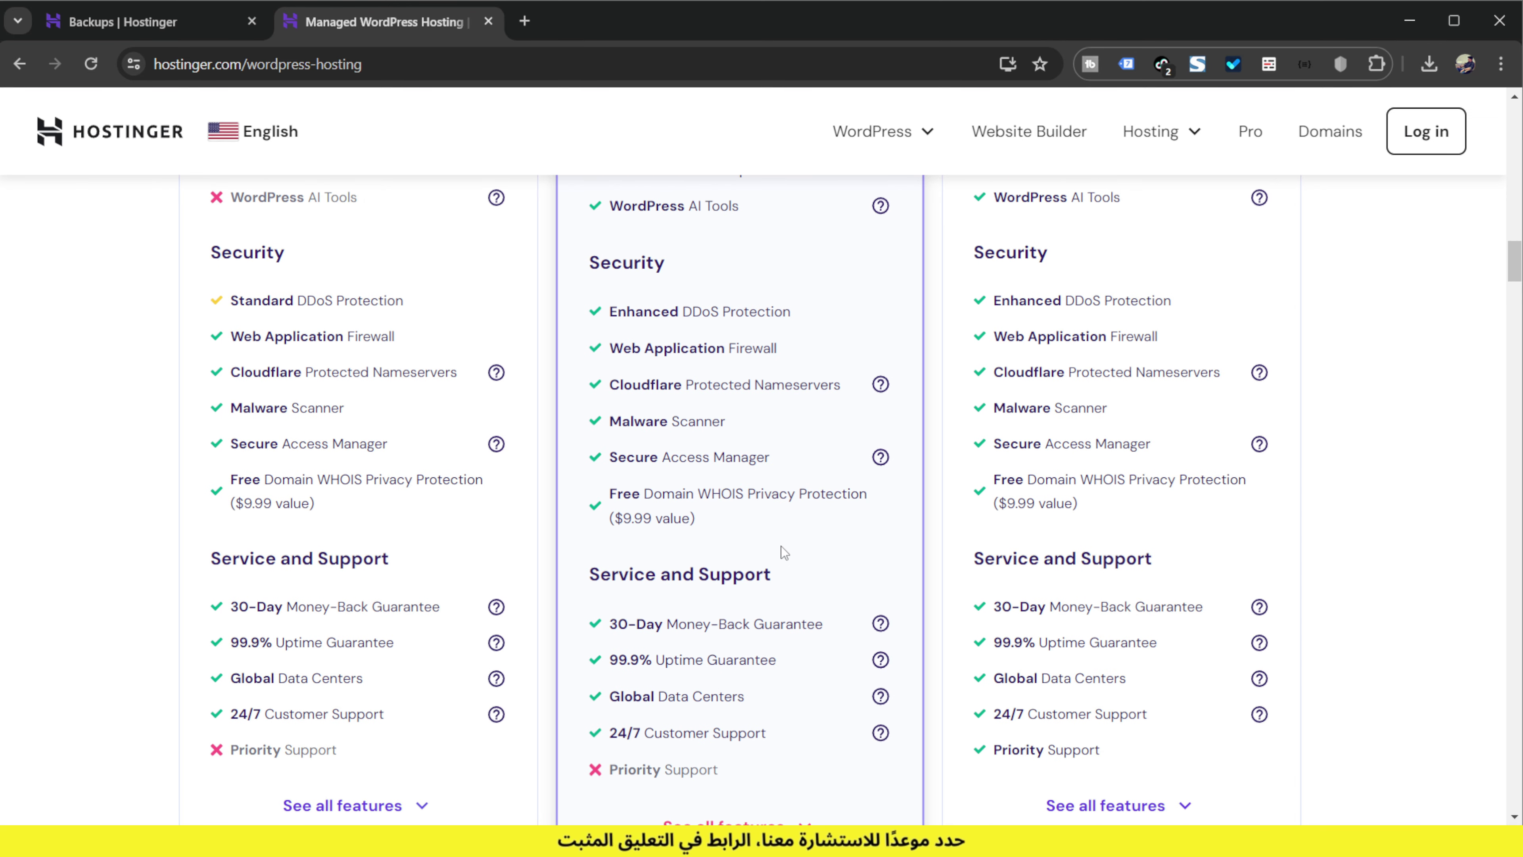
scroll(780, 546, "down", 7)
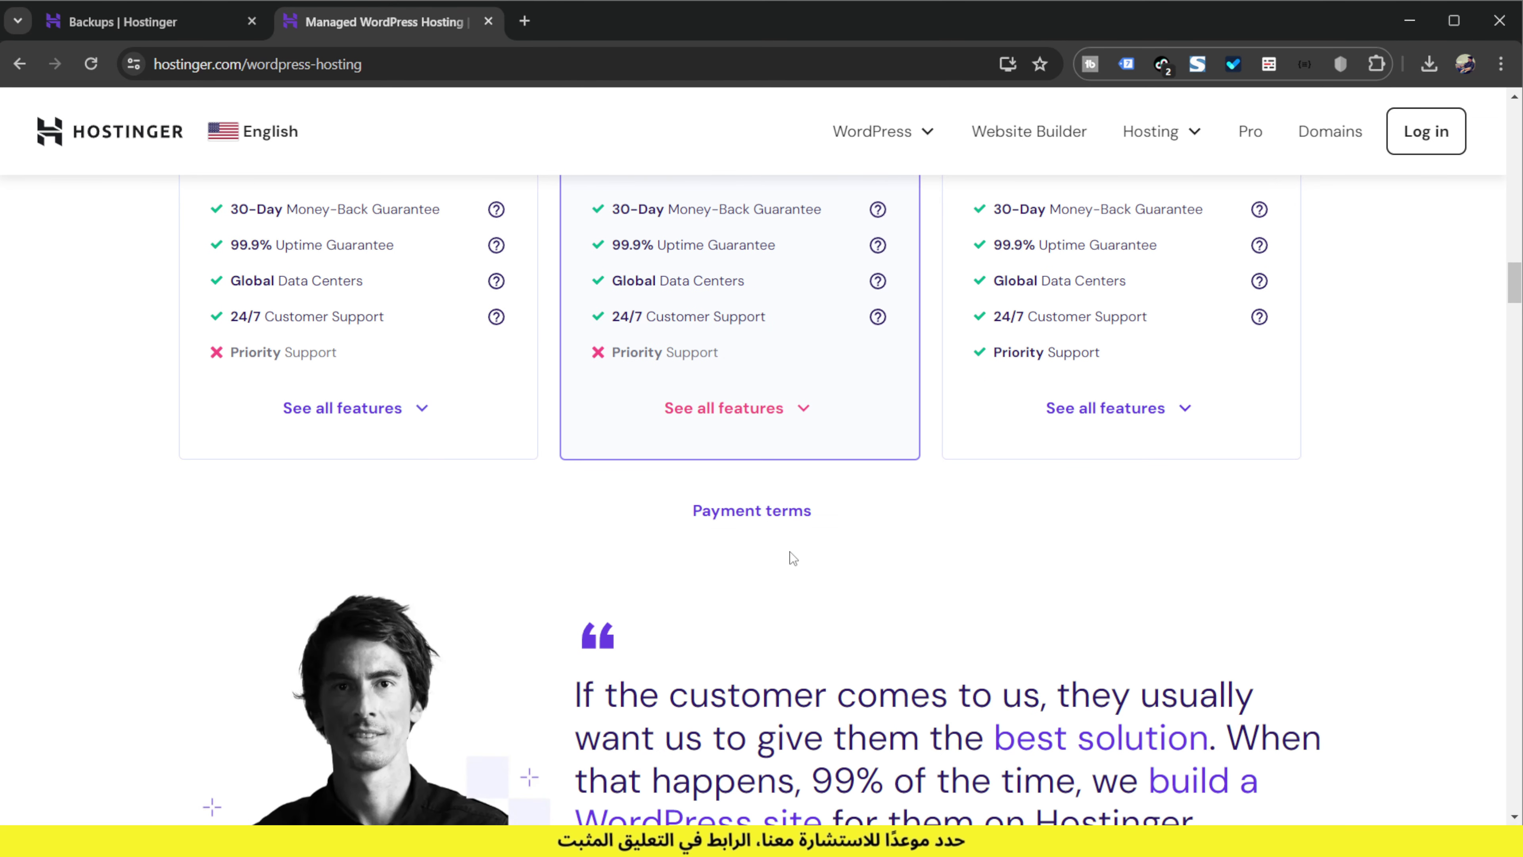
scroll(793, 559, "up", 20)
scroll(793, 560, "up", 10)
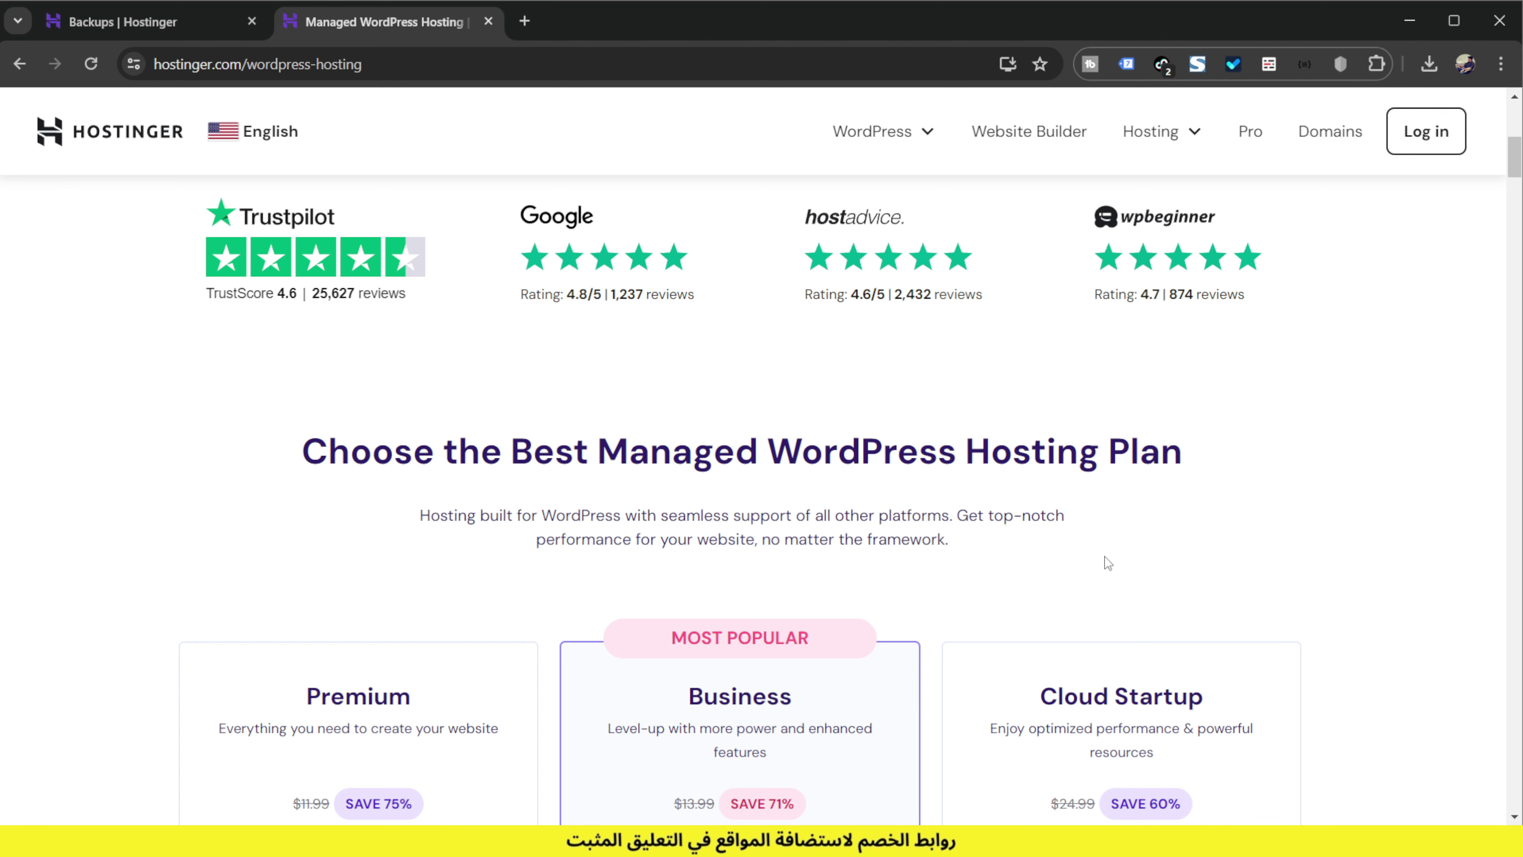
scroll(1107, 563, "up", 8)
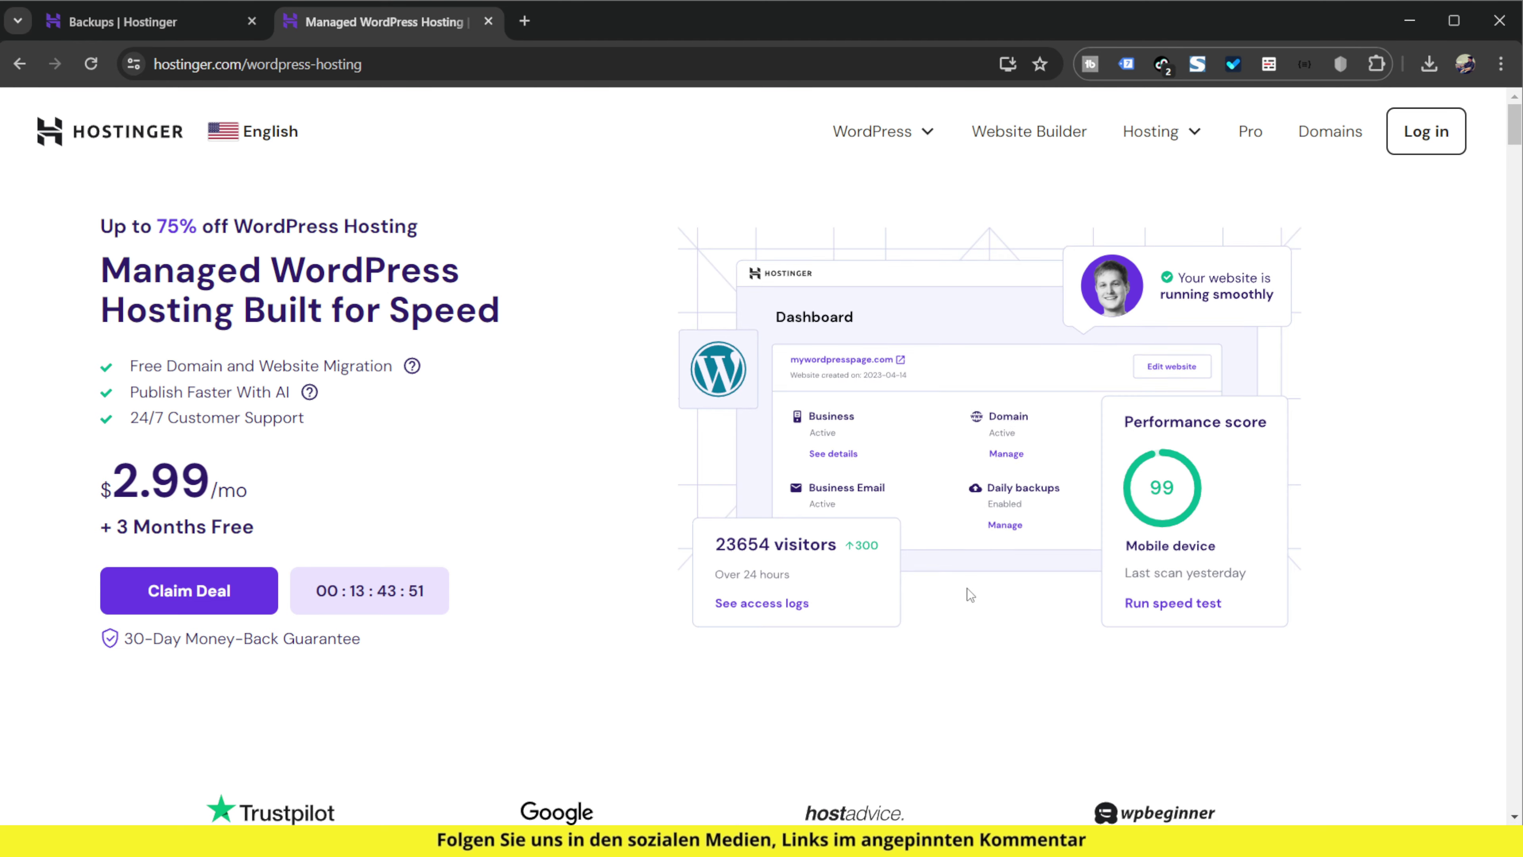
Step: Compare the prices and features of the Premium, Business and Cloud Startup plans
scroll(968, 588, "down", 10)
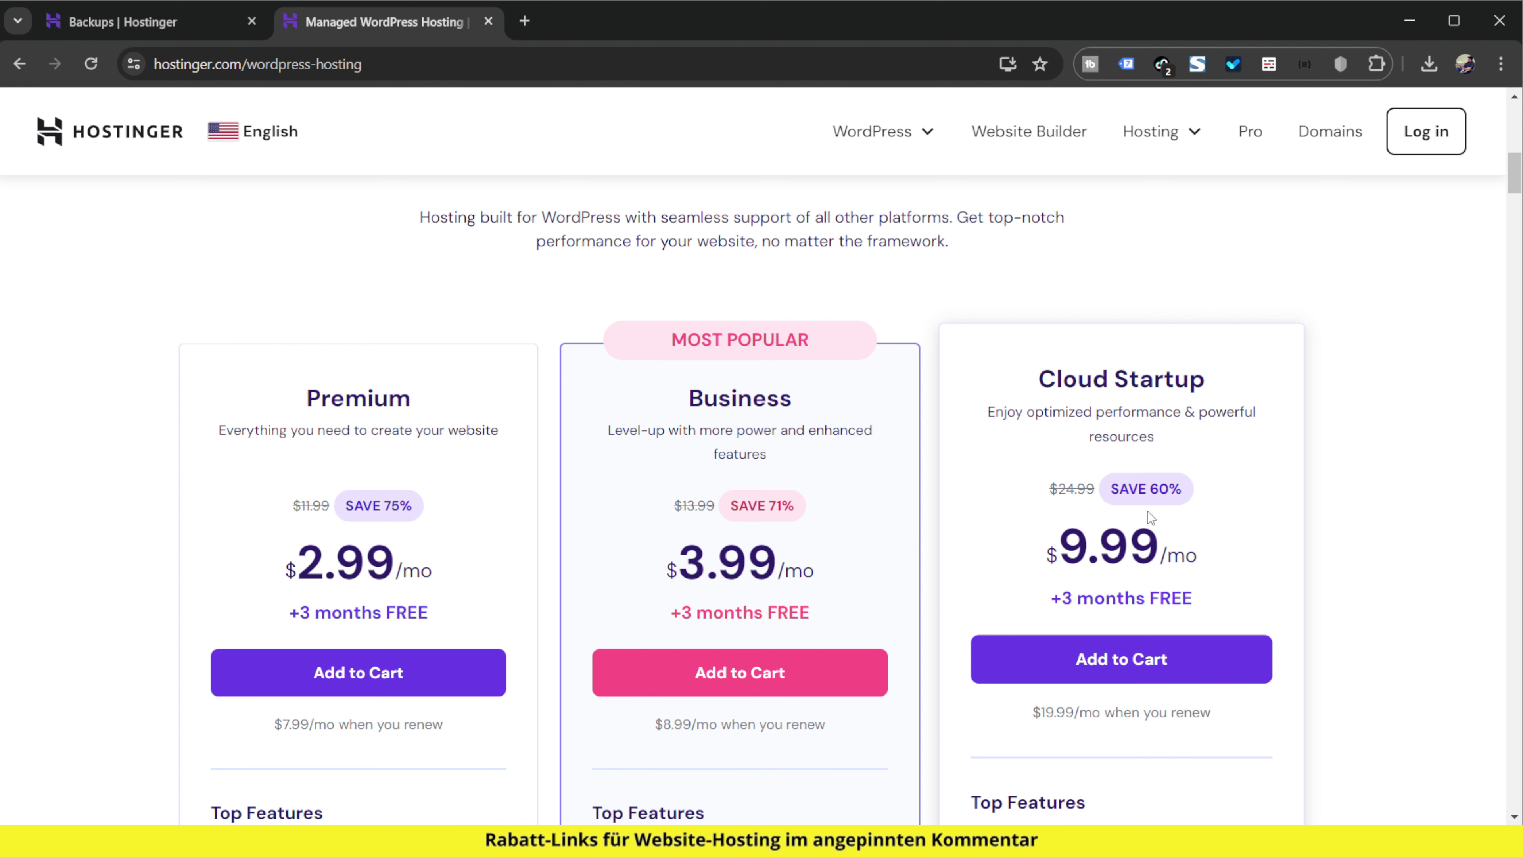
scroll(1147, 516, "down", 2)
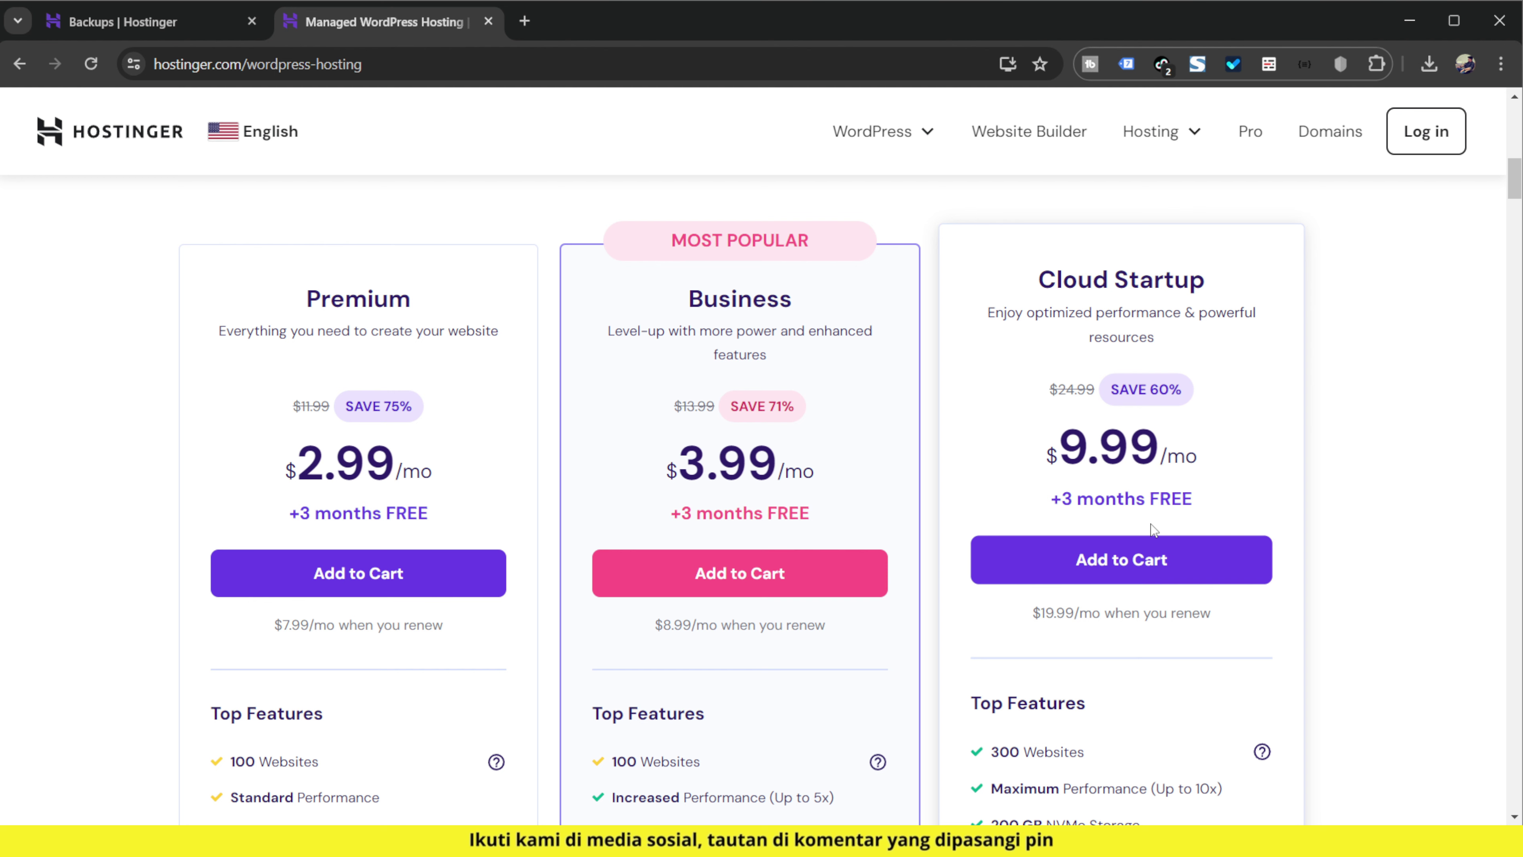
scroll(1151, 524, "up", 10)
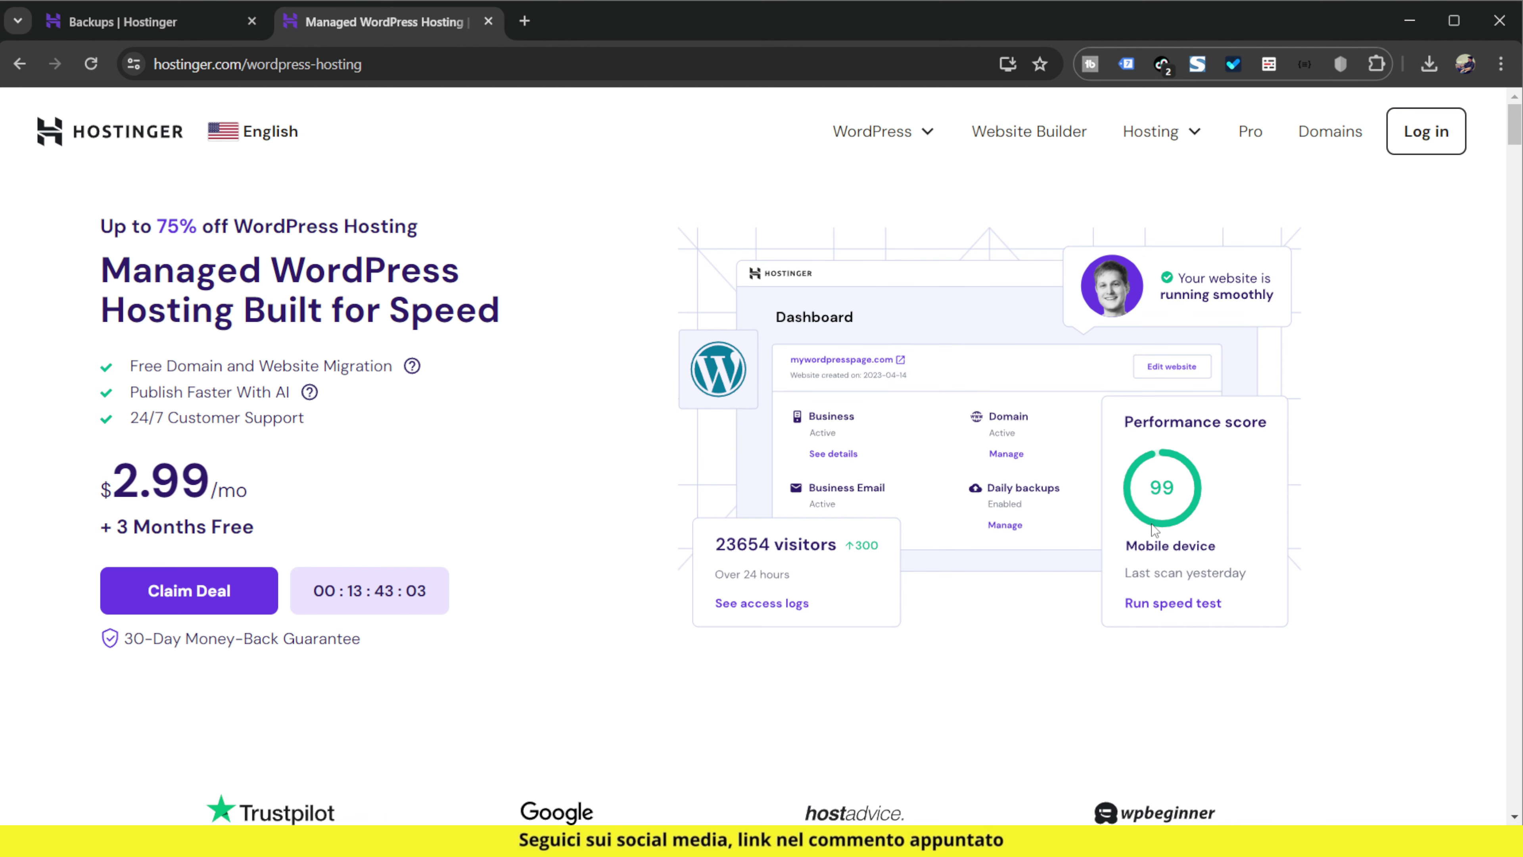
scroll(915, 568, "down", 12)
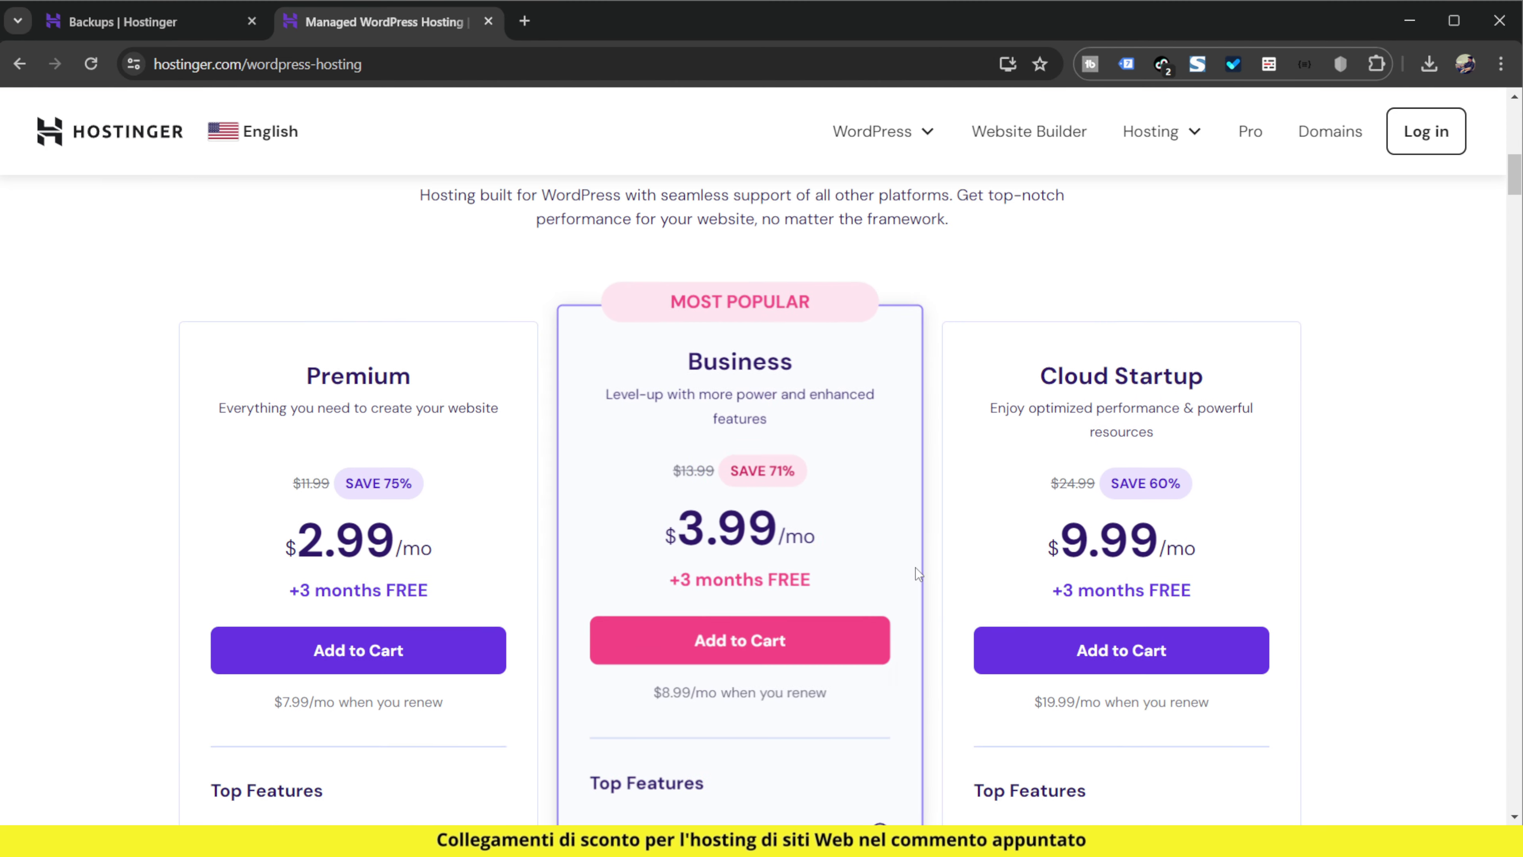
scroll(915, 568, "down", 1)
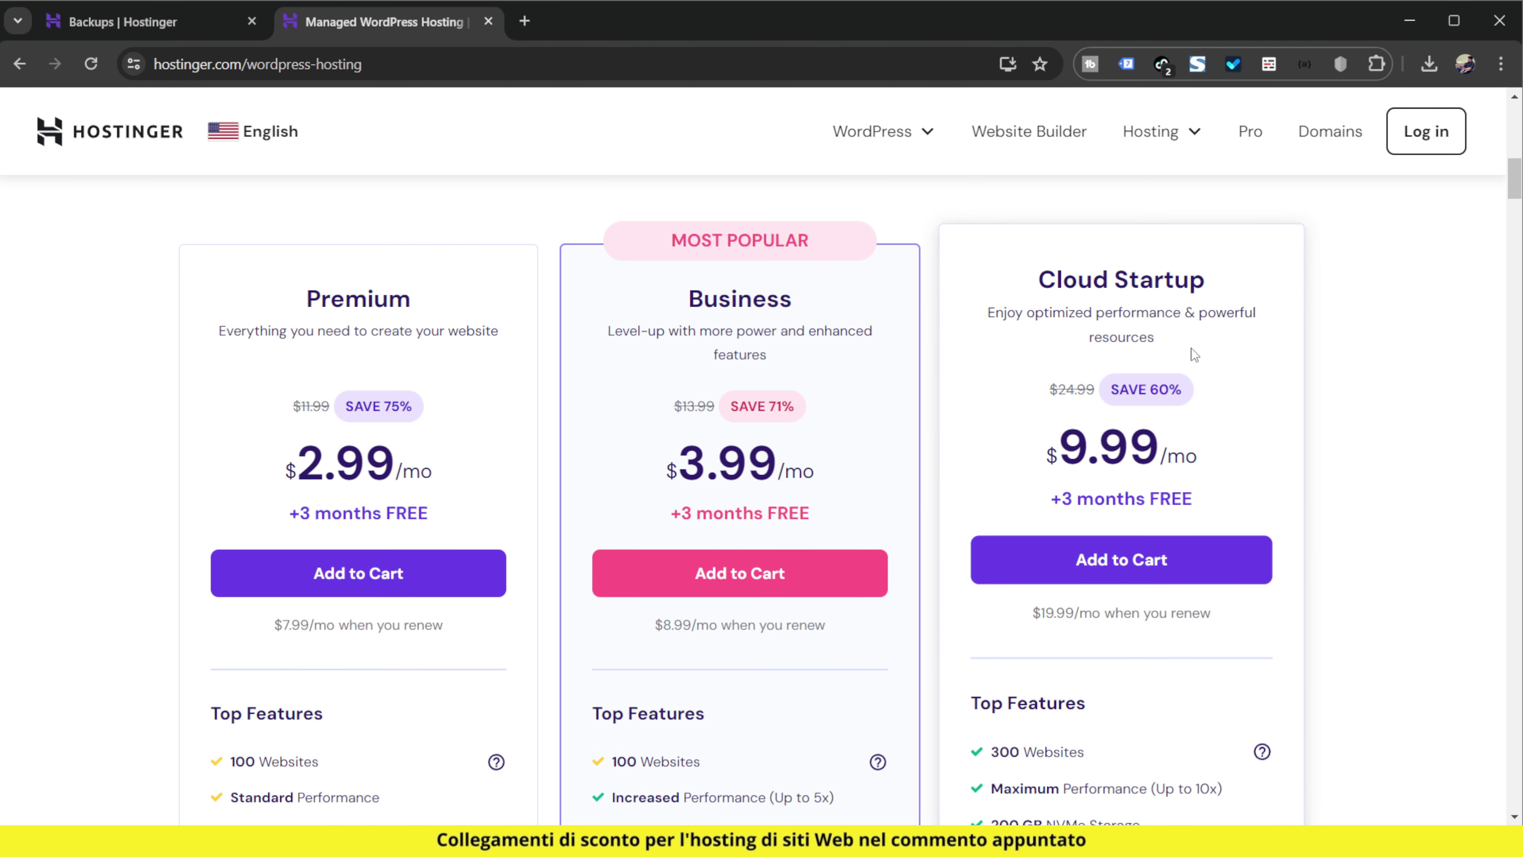
scroll(1200, 348, "down", 10)
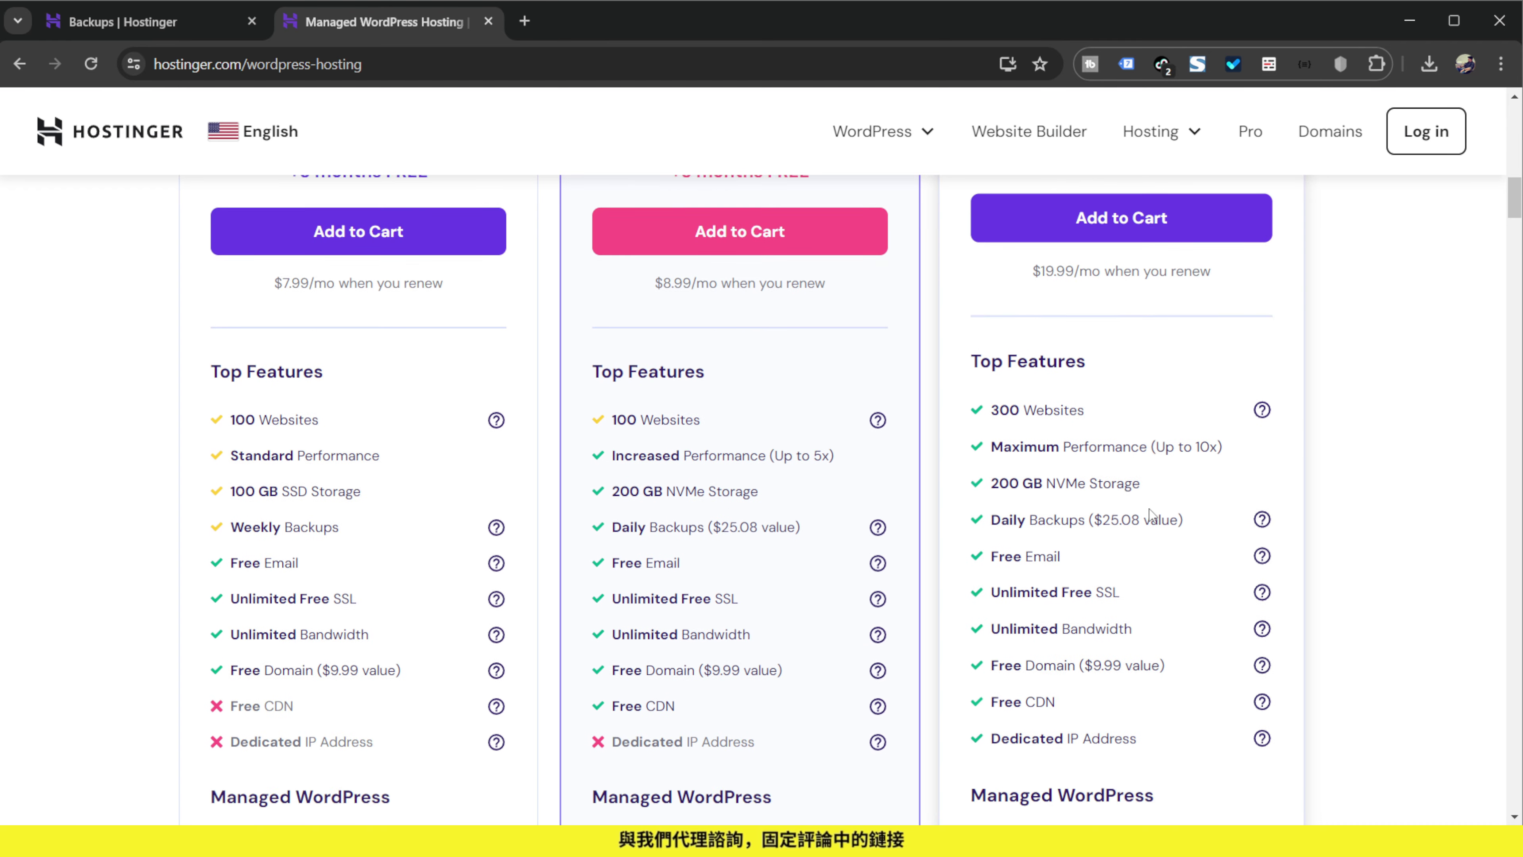
scroll(1205, 567, "down", 8)
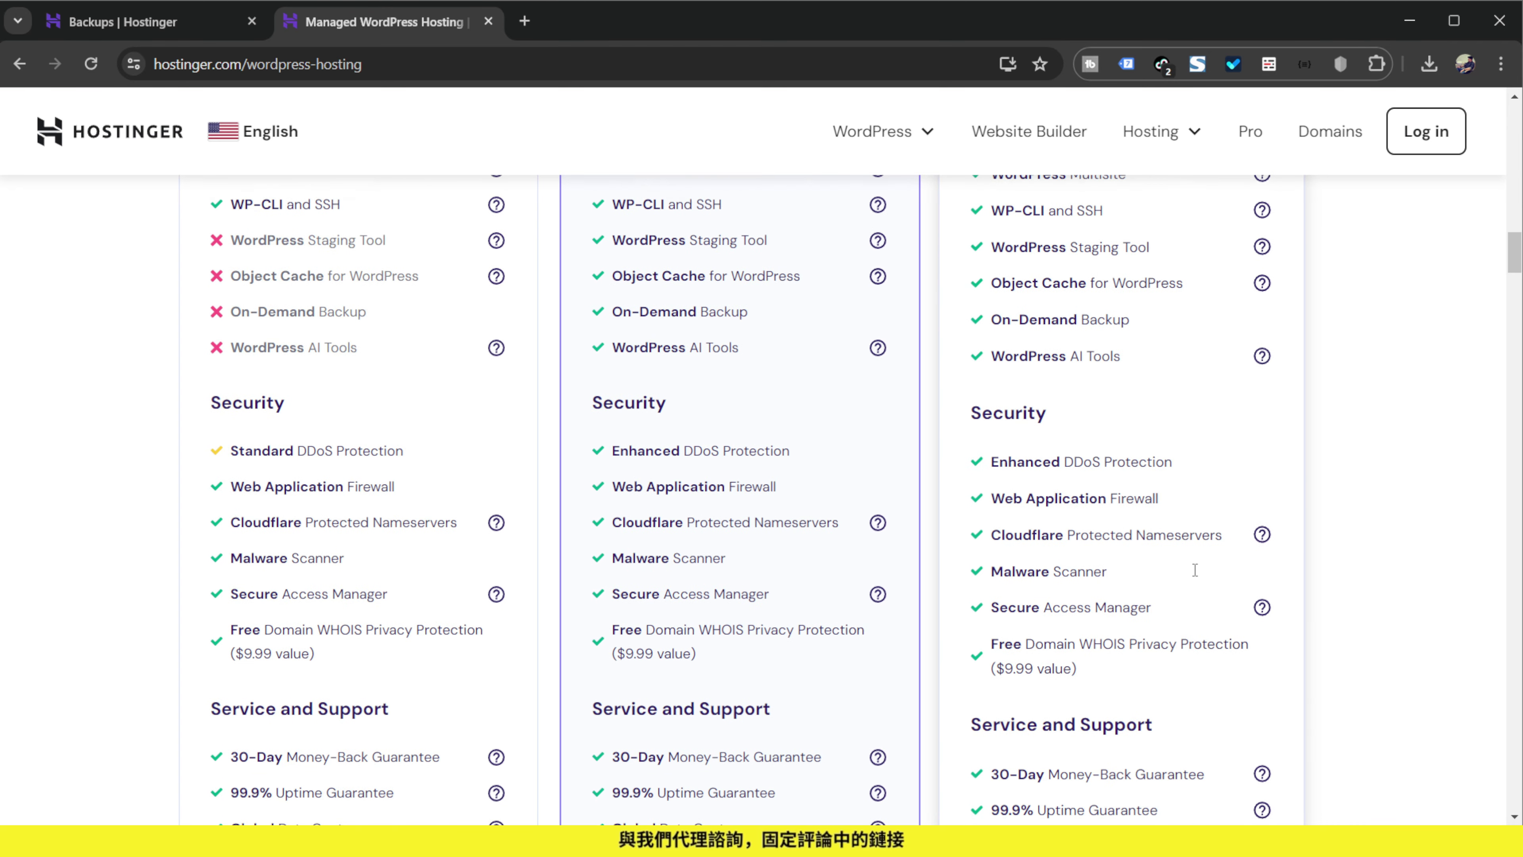
scroll(1196, 579, "up", 15)
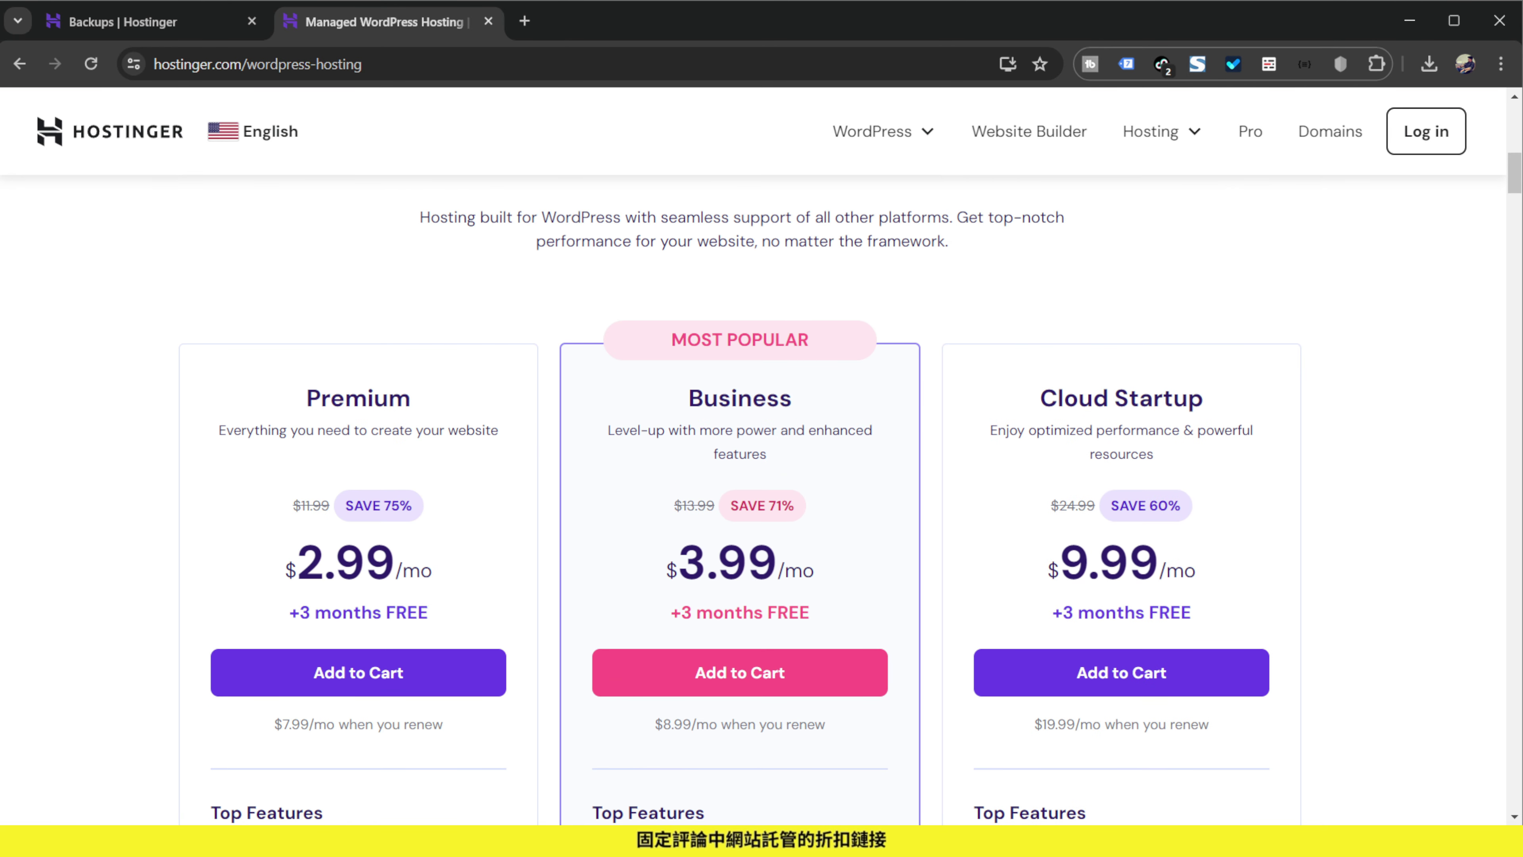
Step: Close the WordPress hosting page and open the file backups section for aulafabricando.online
key("ctrl+w")
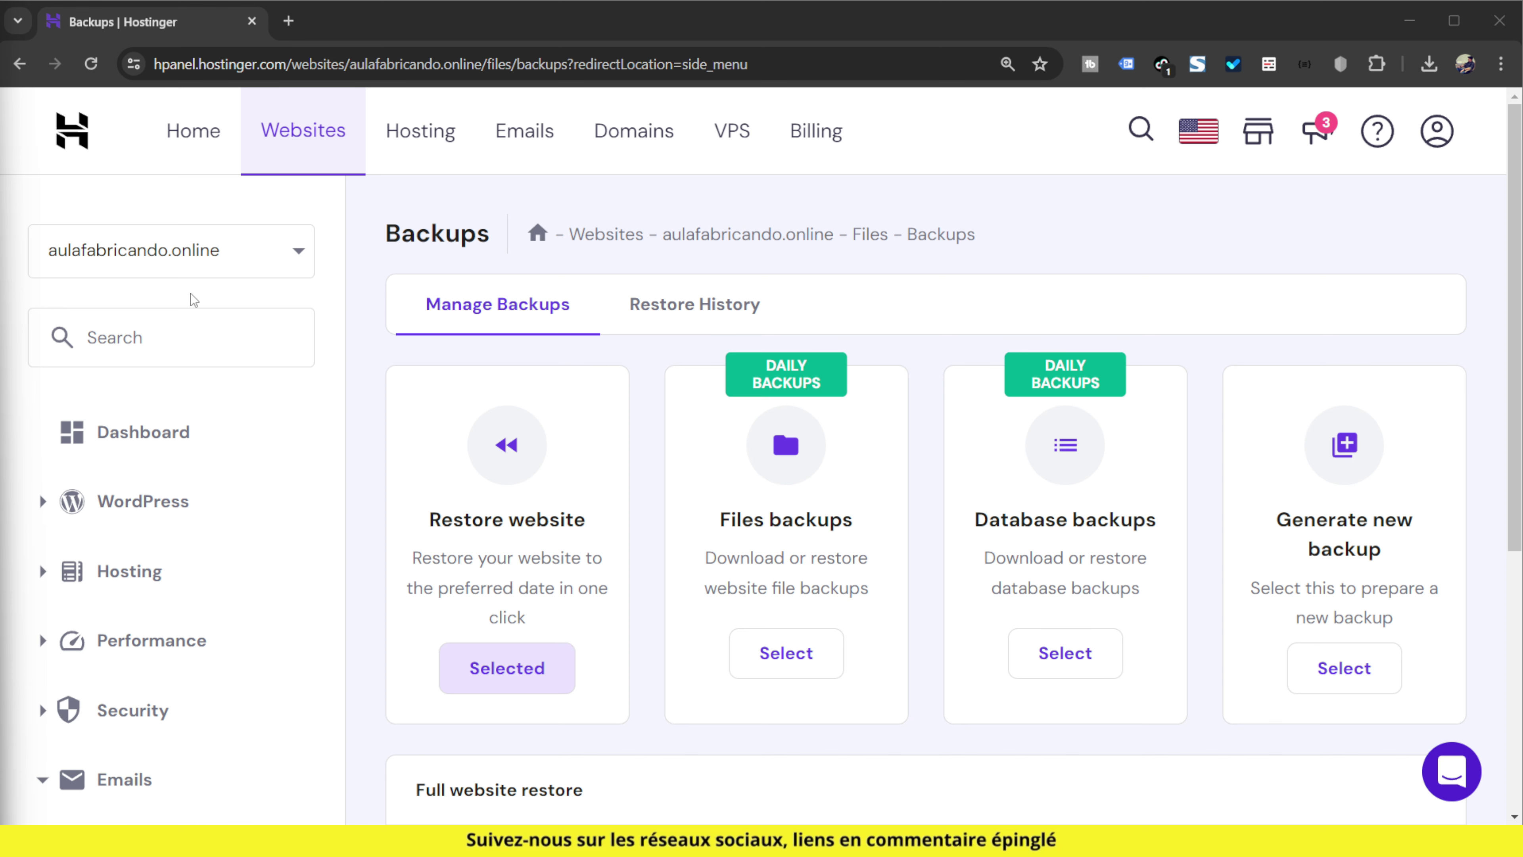
scroll(211, 435, "down", 6)
left_click(150, 613)
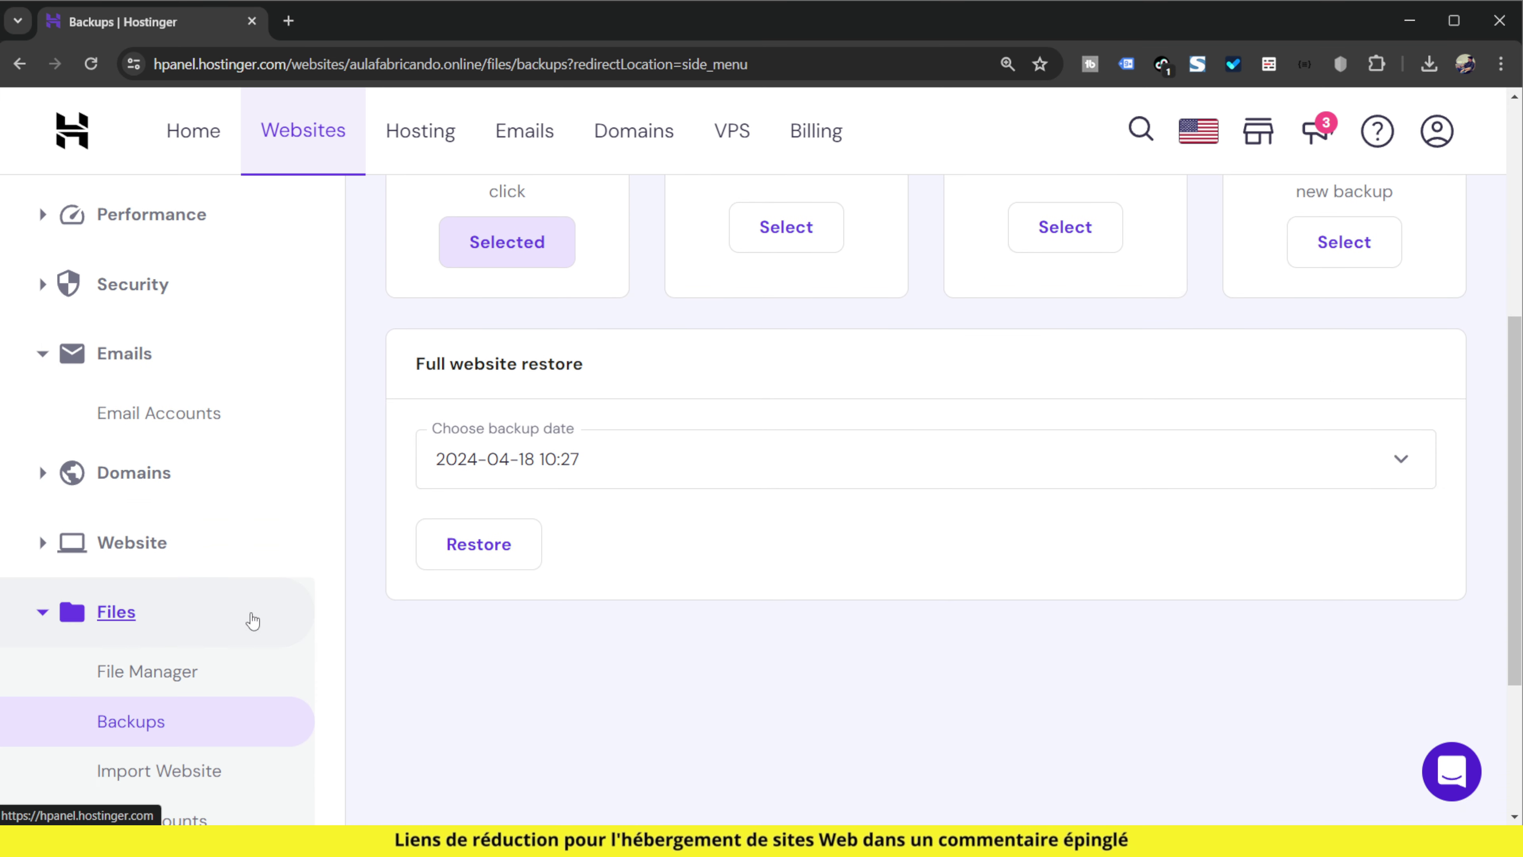
scroll(227, 619, "down", 3)
left_click(129, 525)
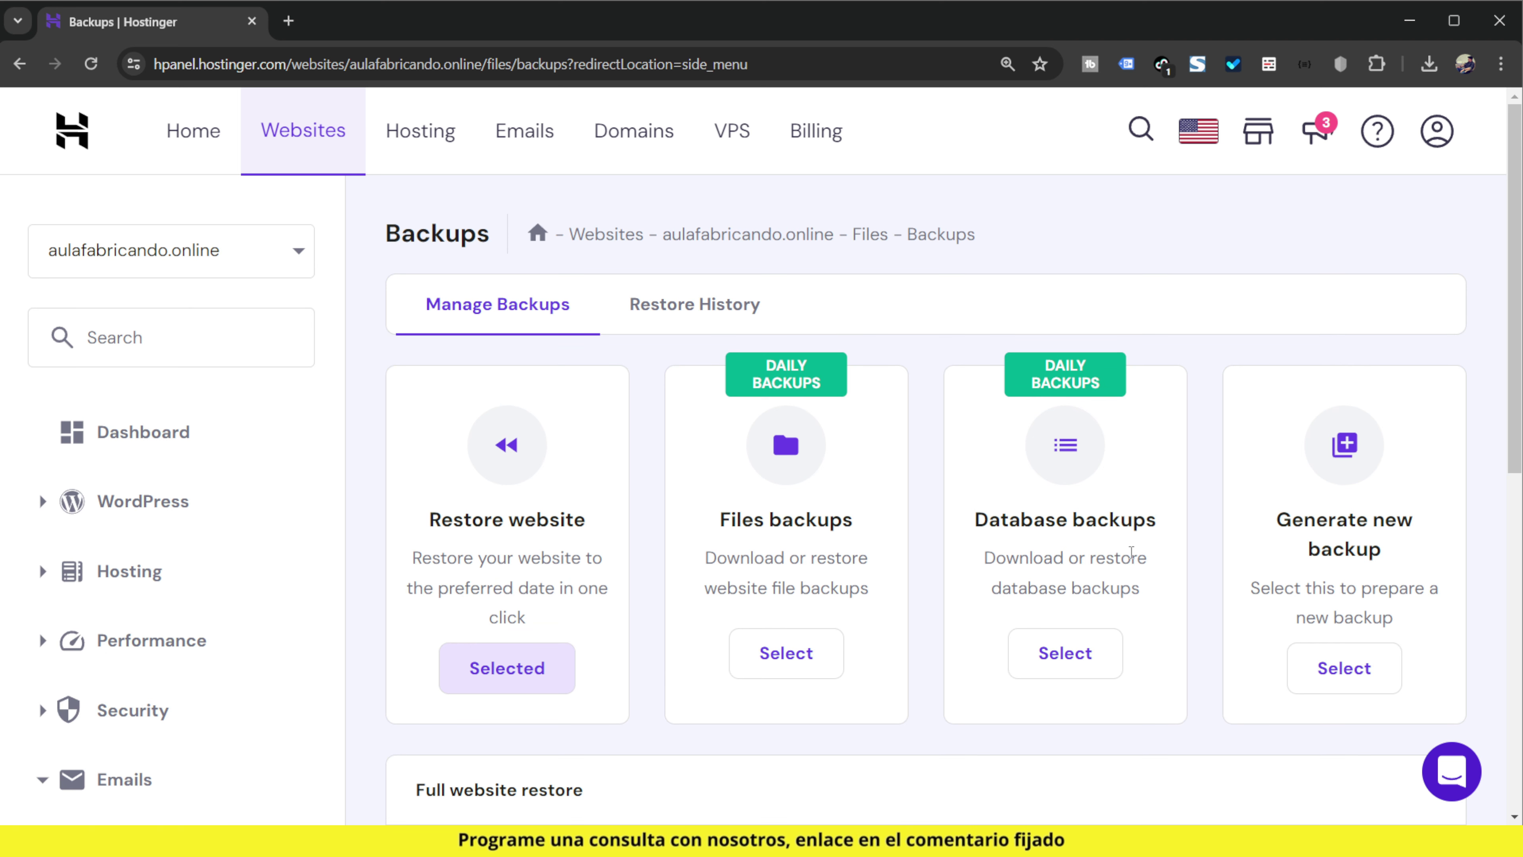
Step: Generate a new backup of the website's current files and databases
scroll(1379, 456, "down", 1)
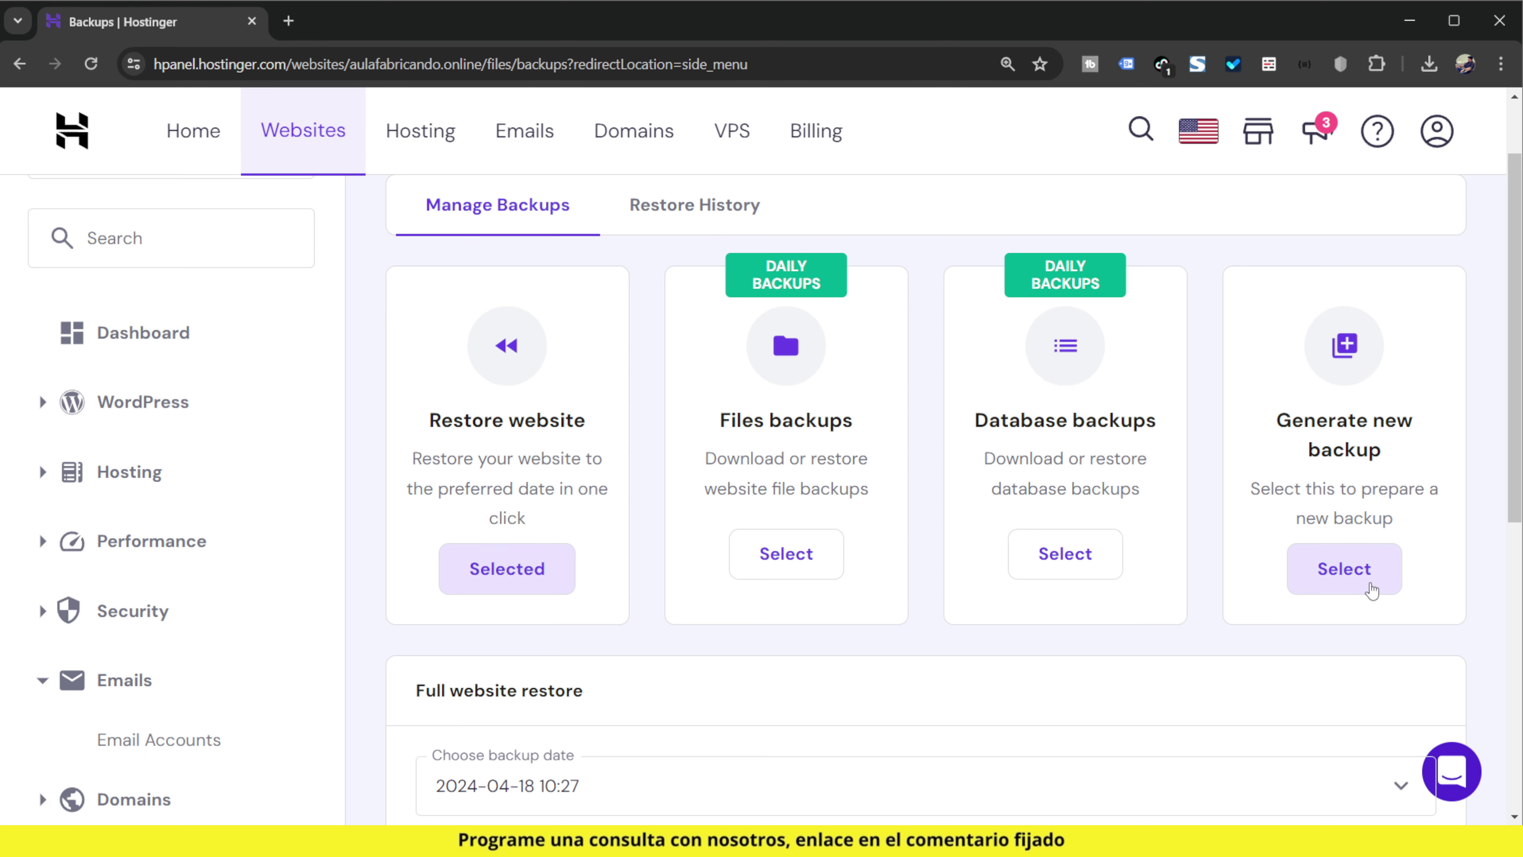
left_click(1374, 589)
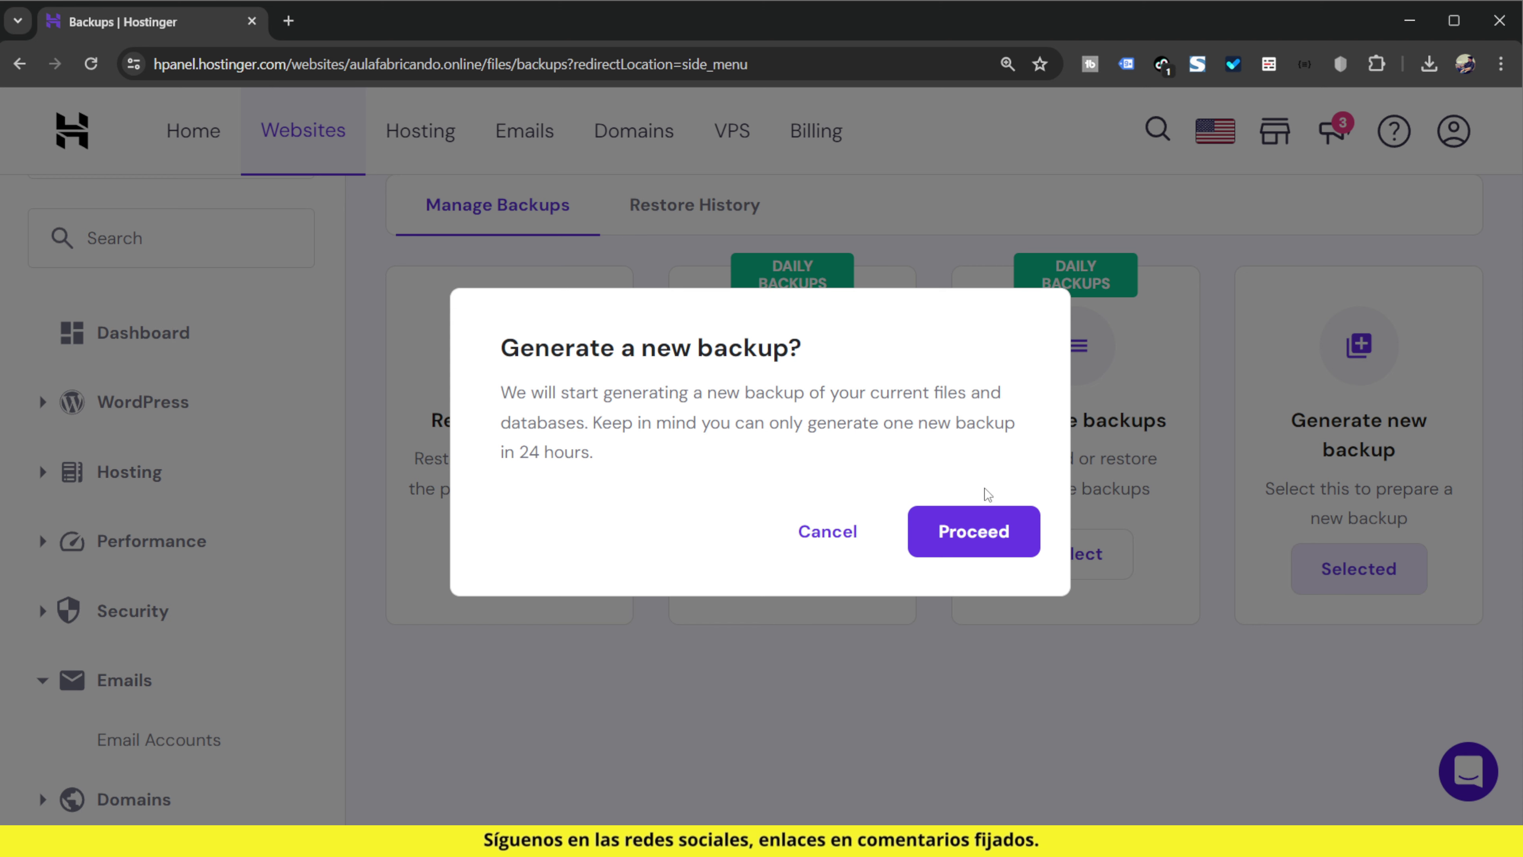
left_click(987, 539)
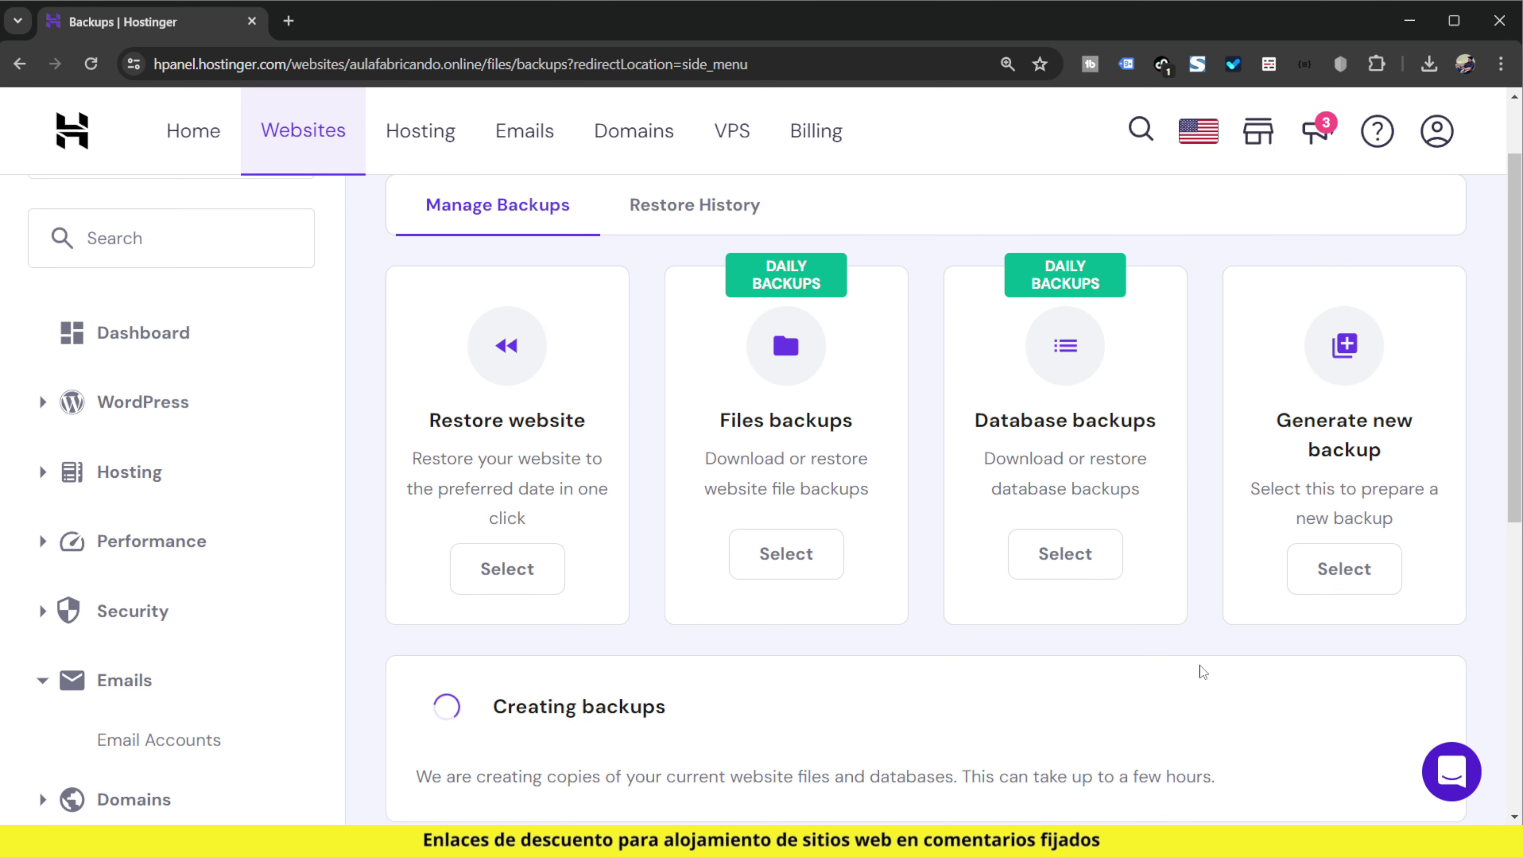
scroll(1193, 666, "down", 3)
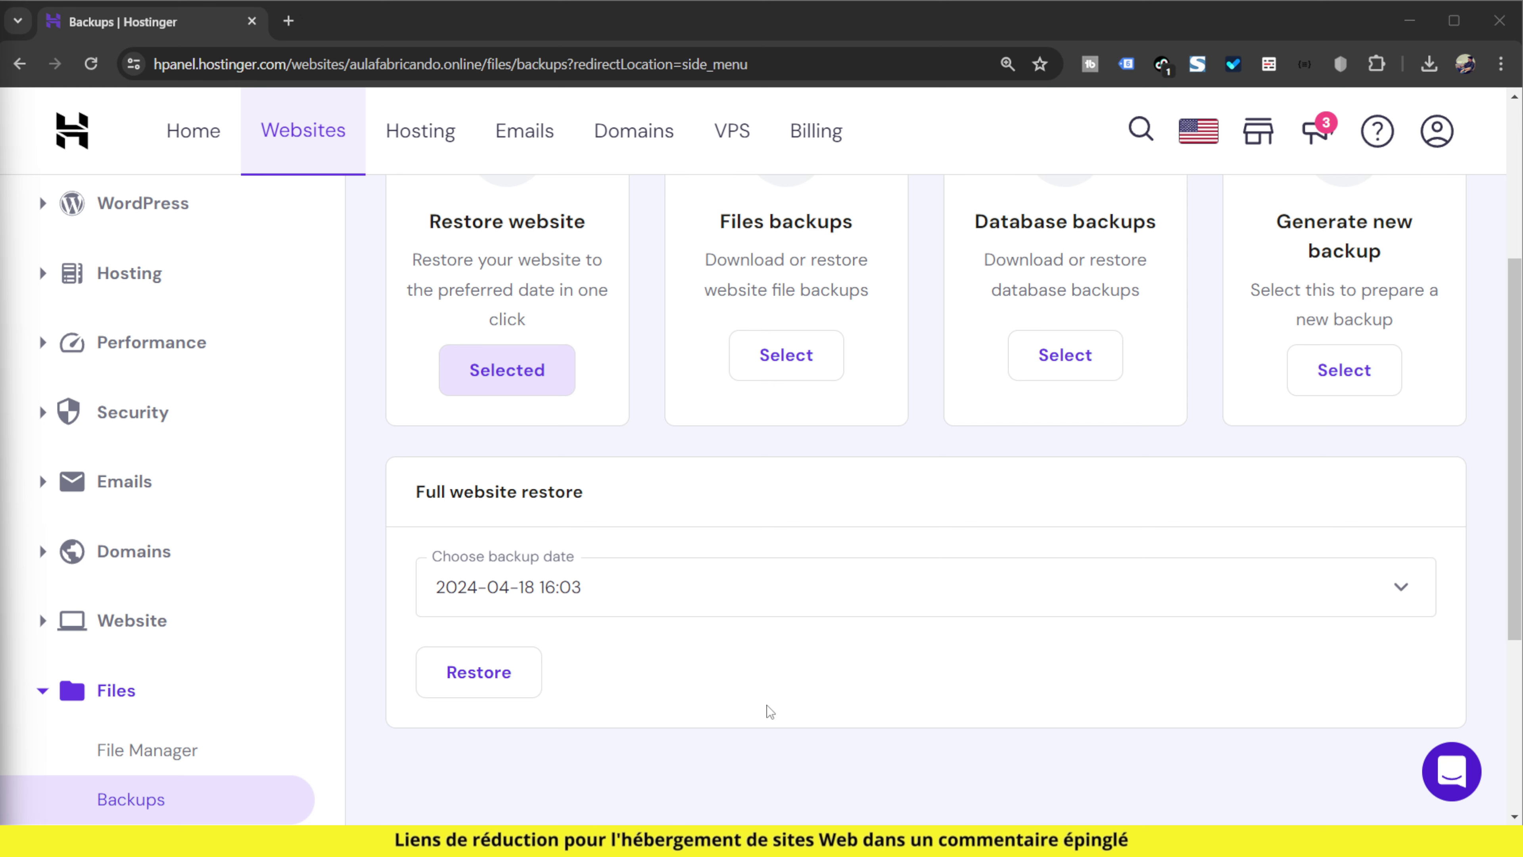
Step: Select the full website restore option and check its backup date choices without starting a restore
scroll(770, 711, "up", 5)
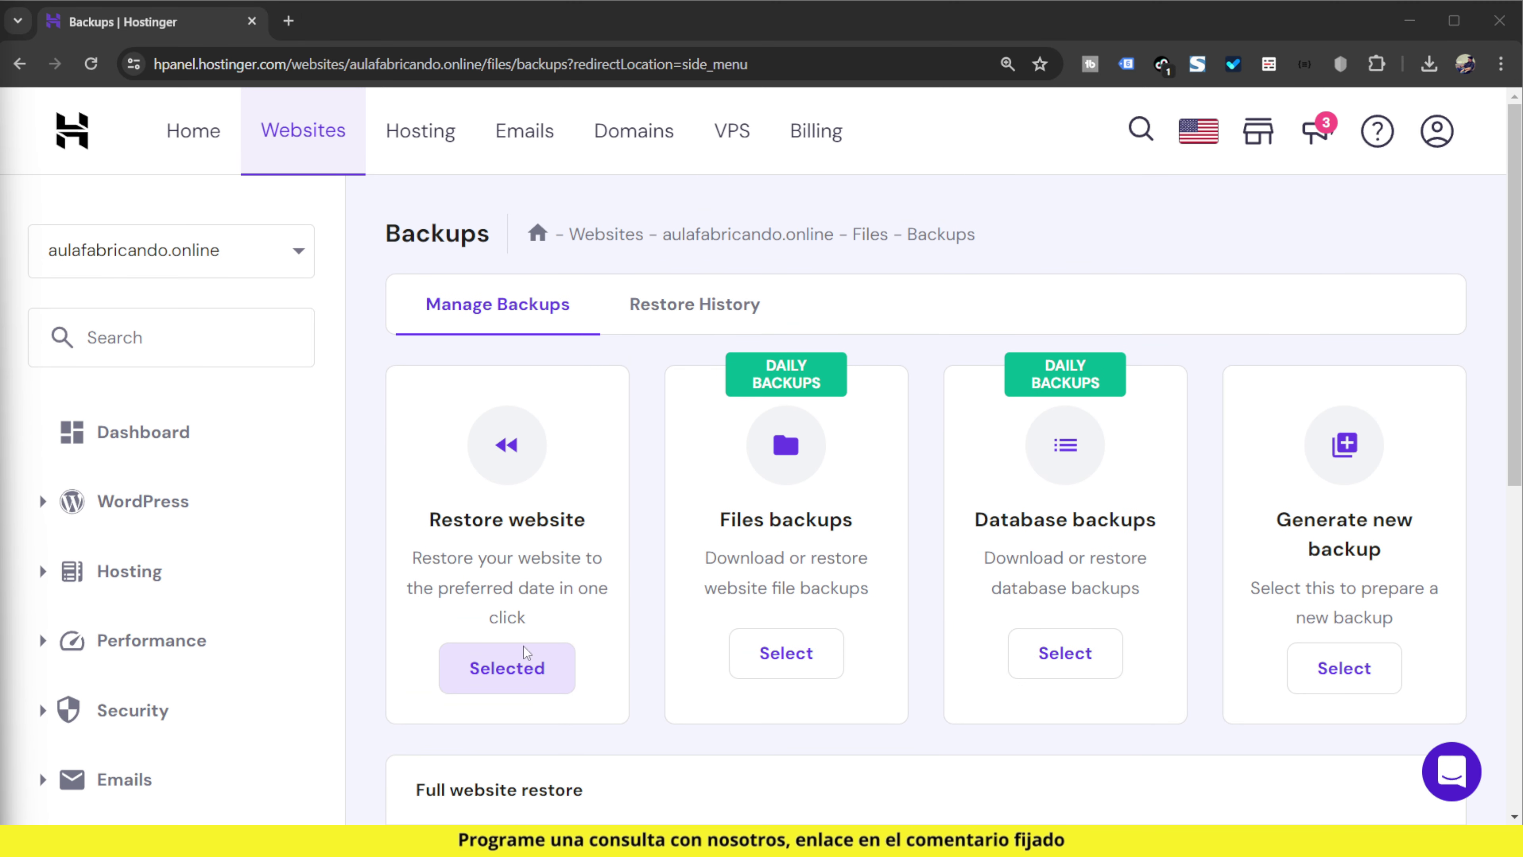
left_click(535, 680)
scroll(571, 507, "down", 7)
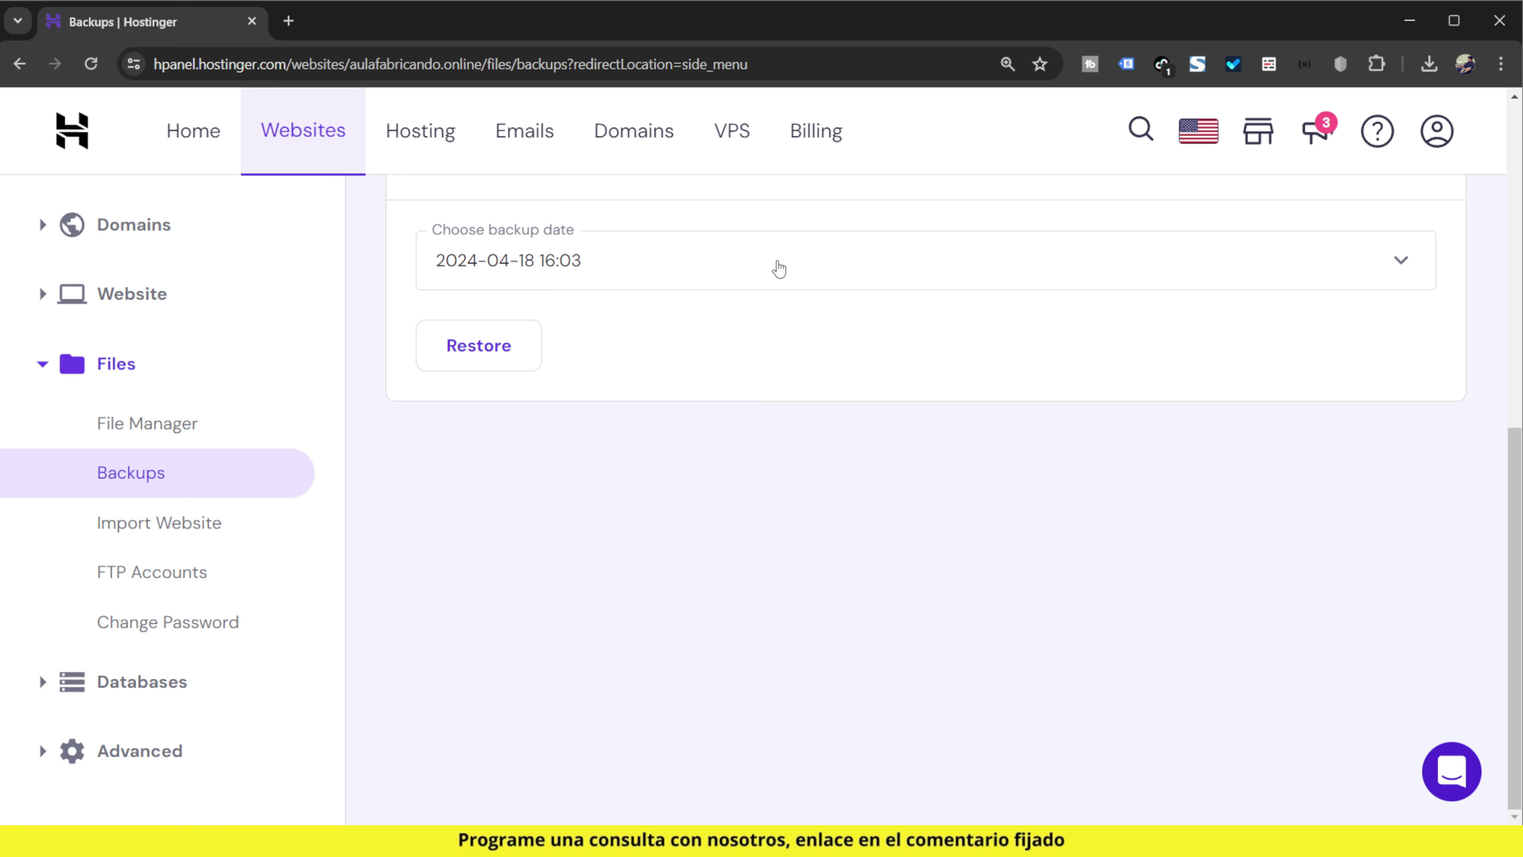
left_click(658, 265)
left_click(658, 266)
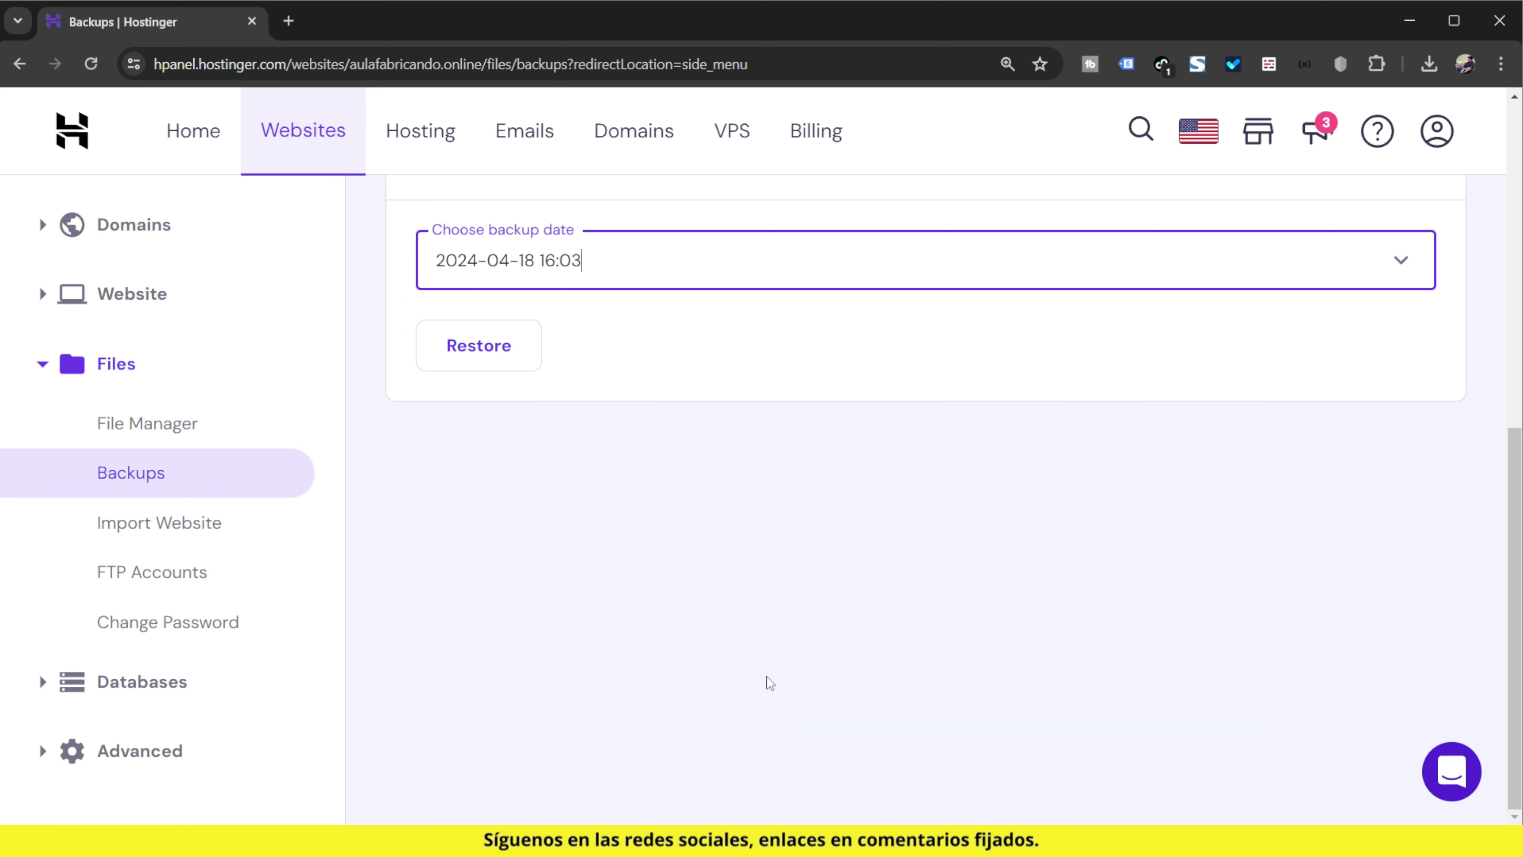
scroll(768, 680, "up", 3)
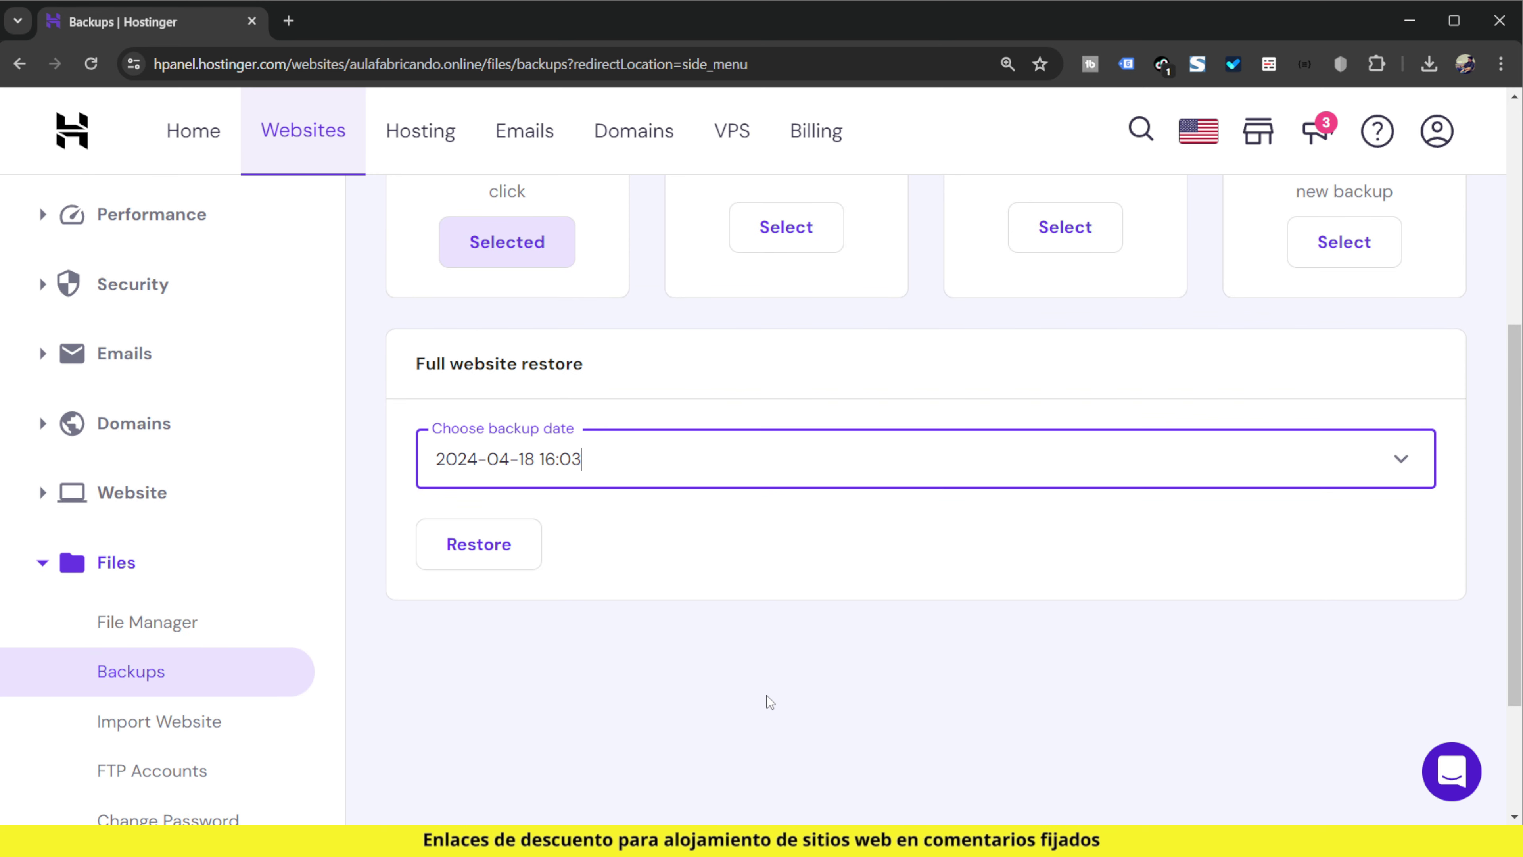
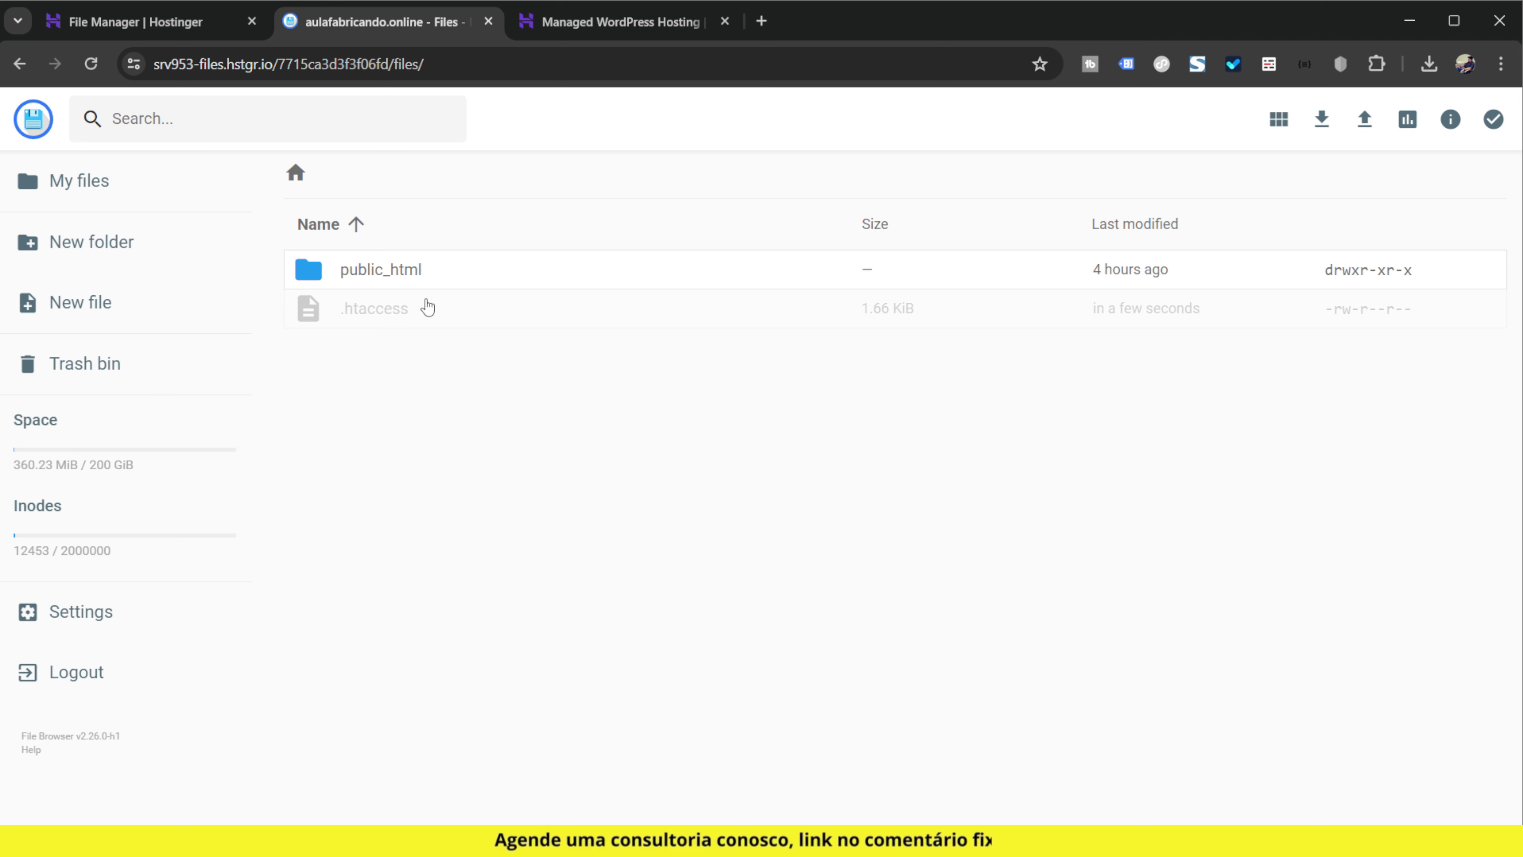
Step: Open the public_html folder and compress its .htaccess file into a zip archive named .htaccess
left_click(415, 266)
double_click(432, 269)
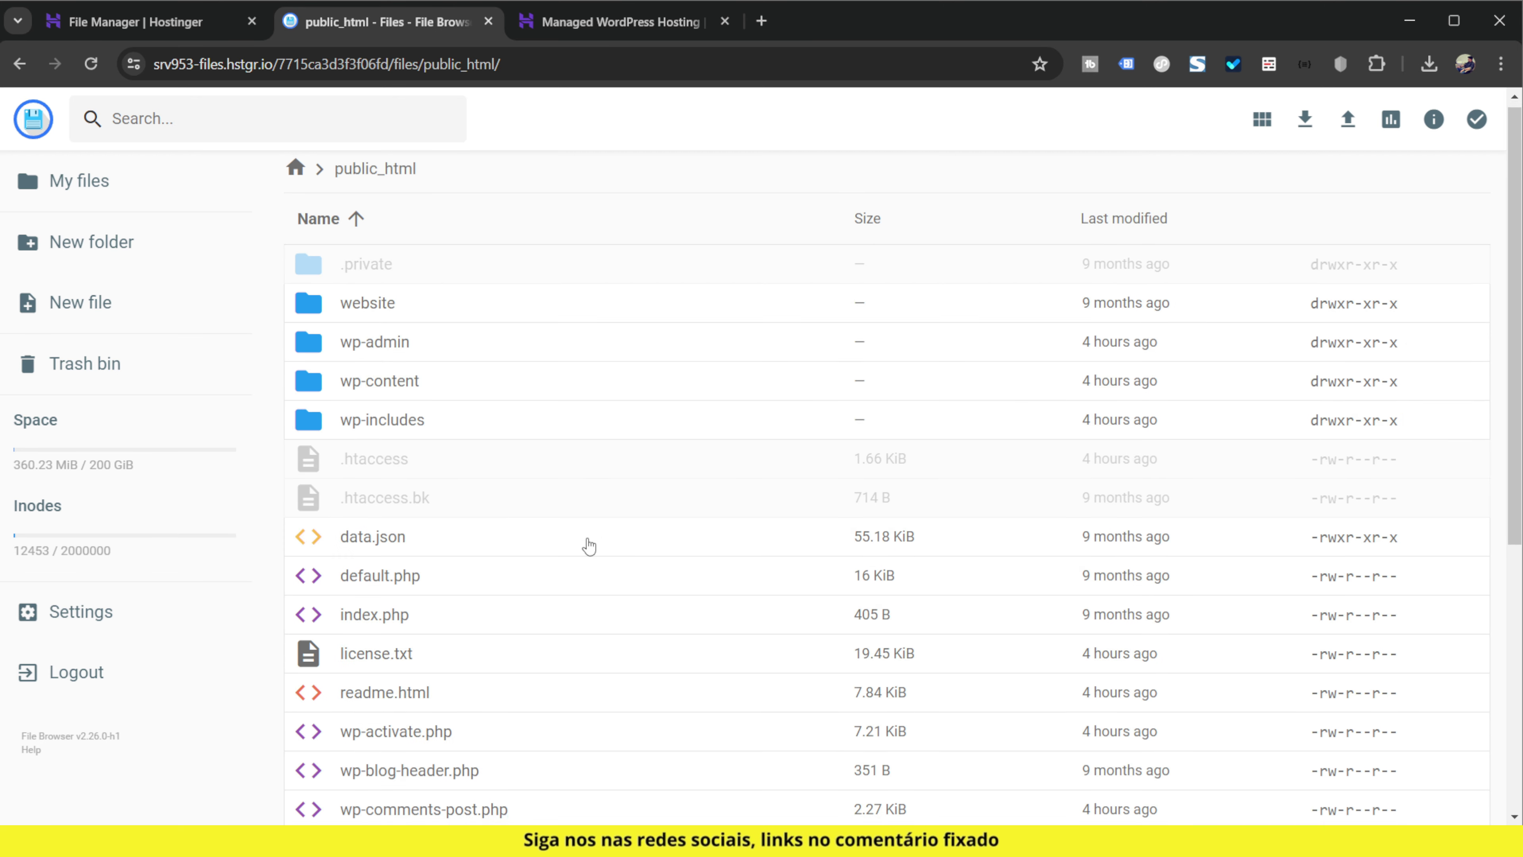
scroll(588, 544, "down", 2)
right_click(415, 367)
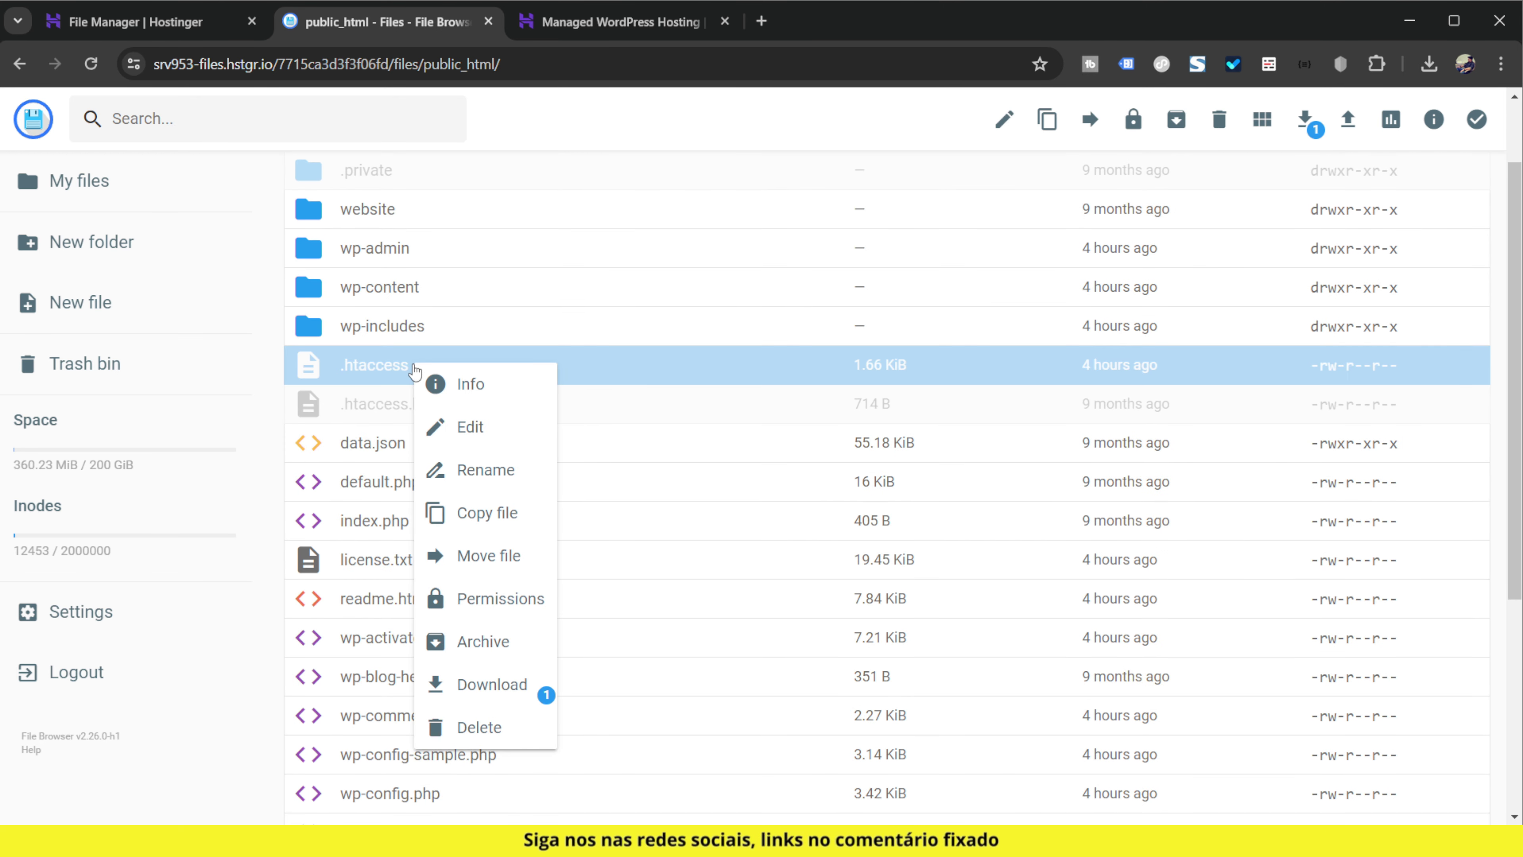
left_click(511, 659)
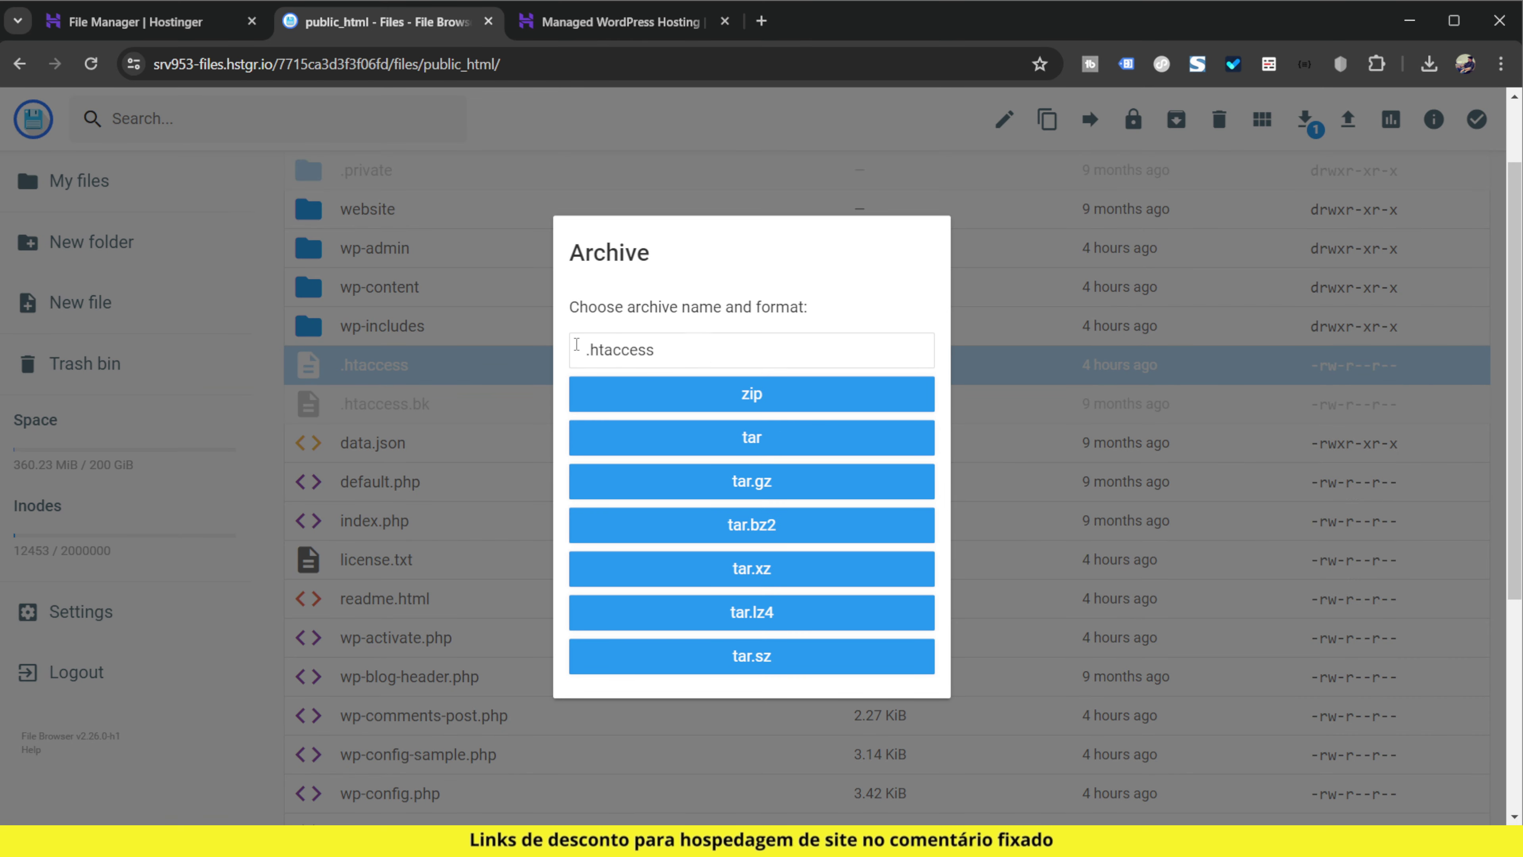
left_click(727, 403)
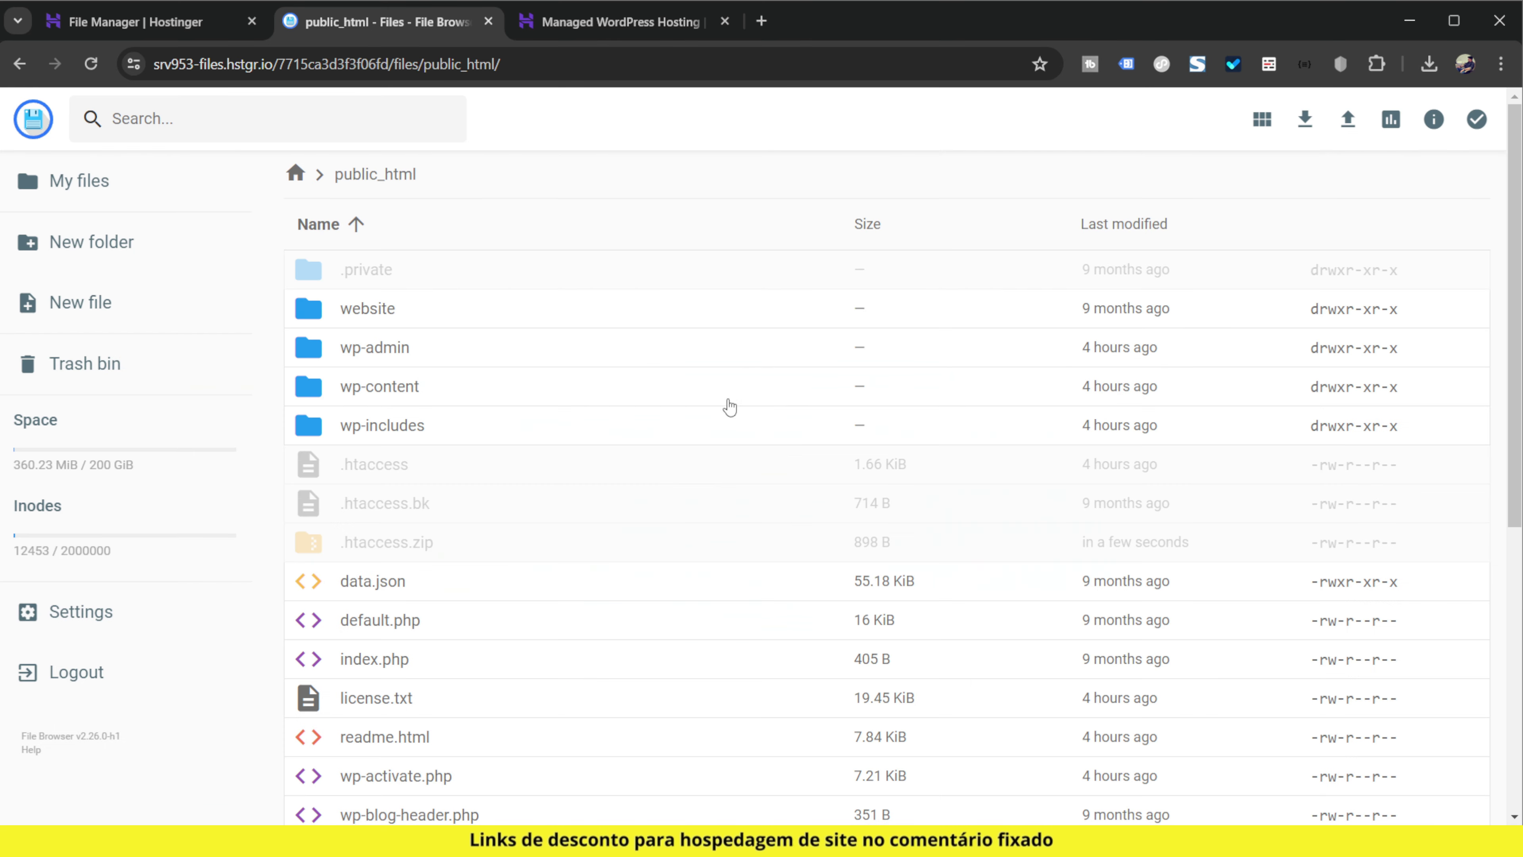
left_click(433, 547)
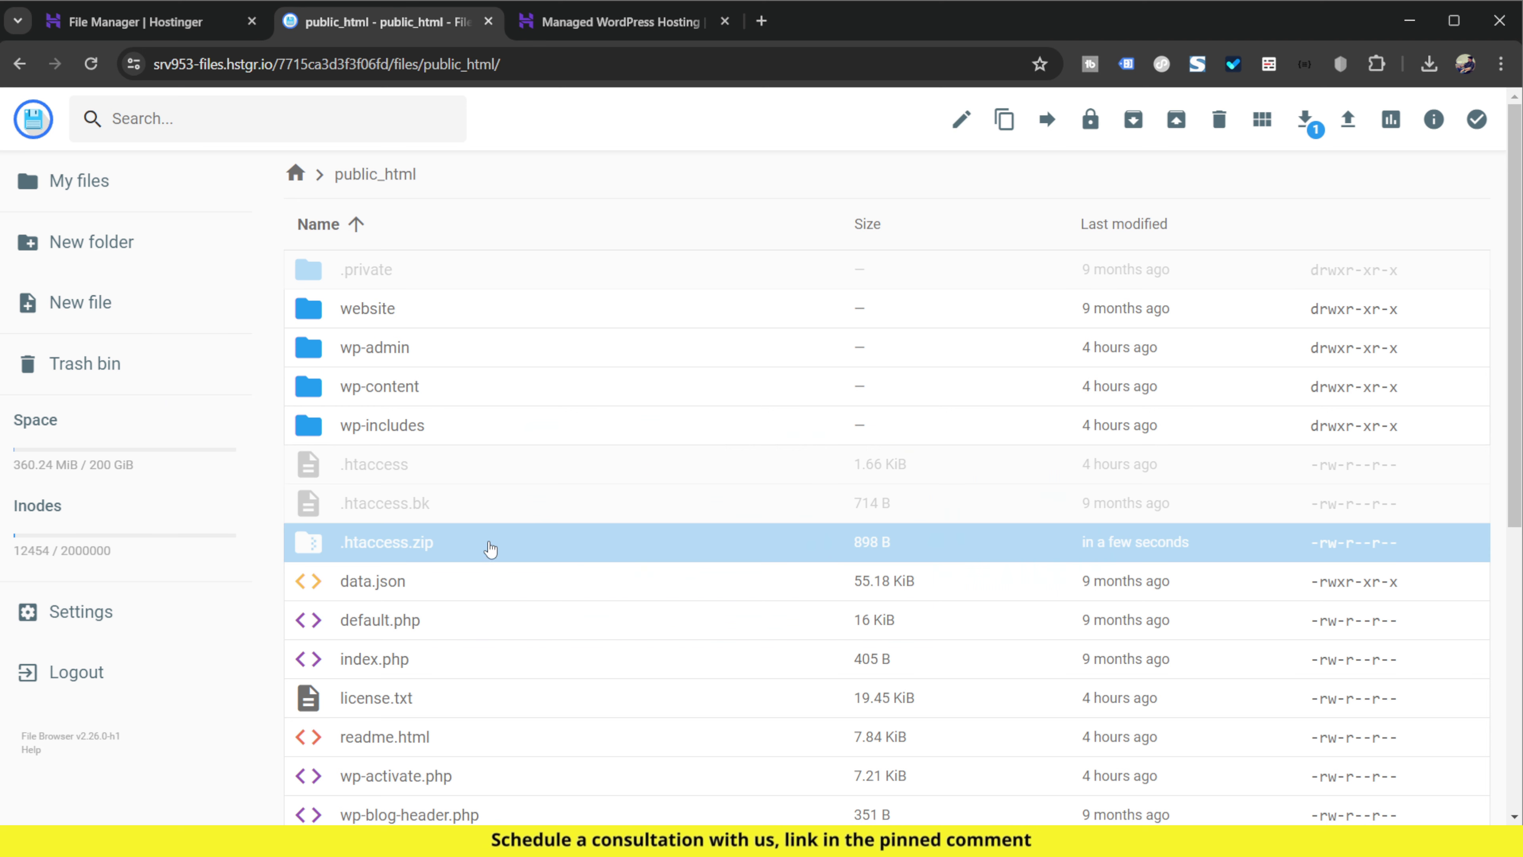
Step: Open the .htaccess file in the editor and examine its LiteSpeed cache and WordPress rule blocks
left_click(400, 472)
double_click(400, 472)
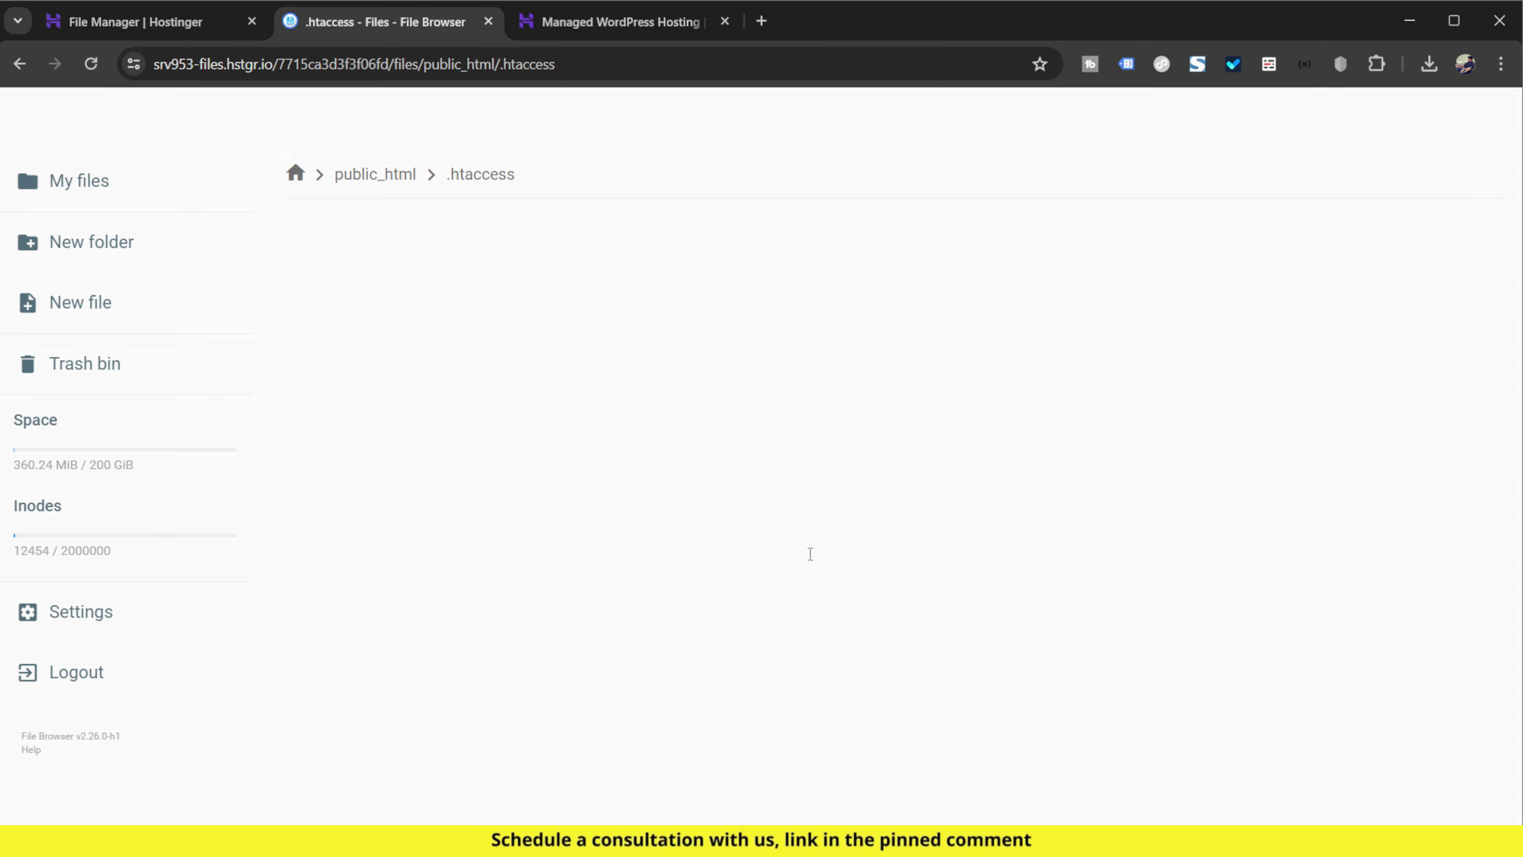
scroll(663, 490, "down", 2)
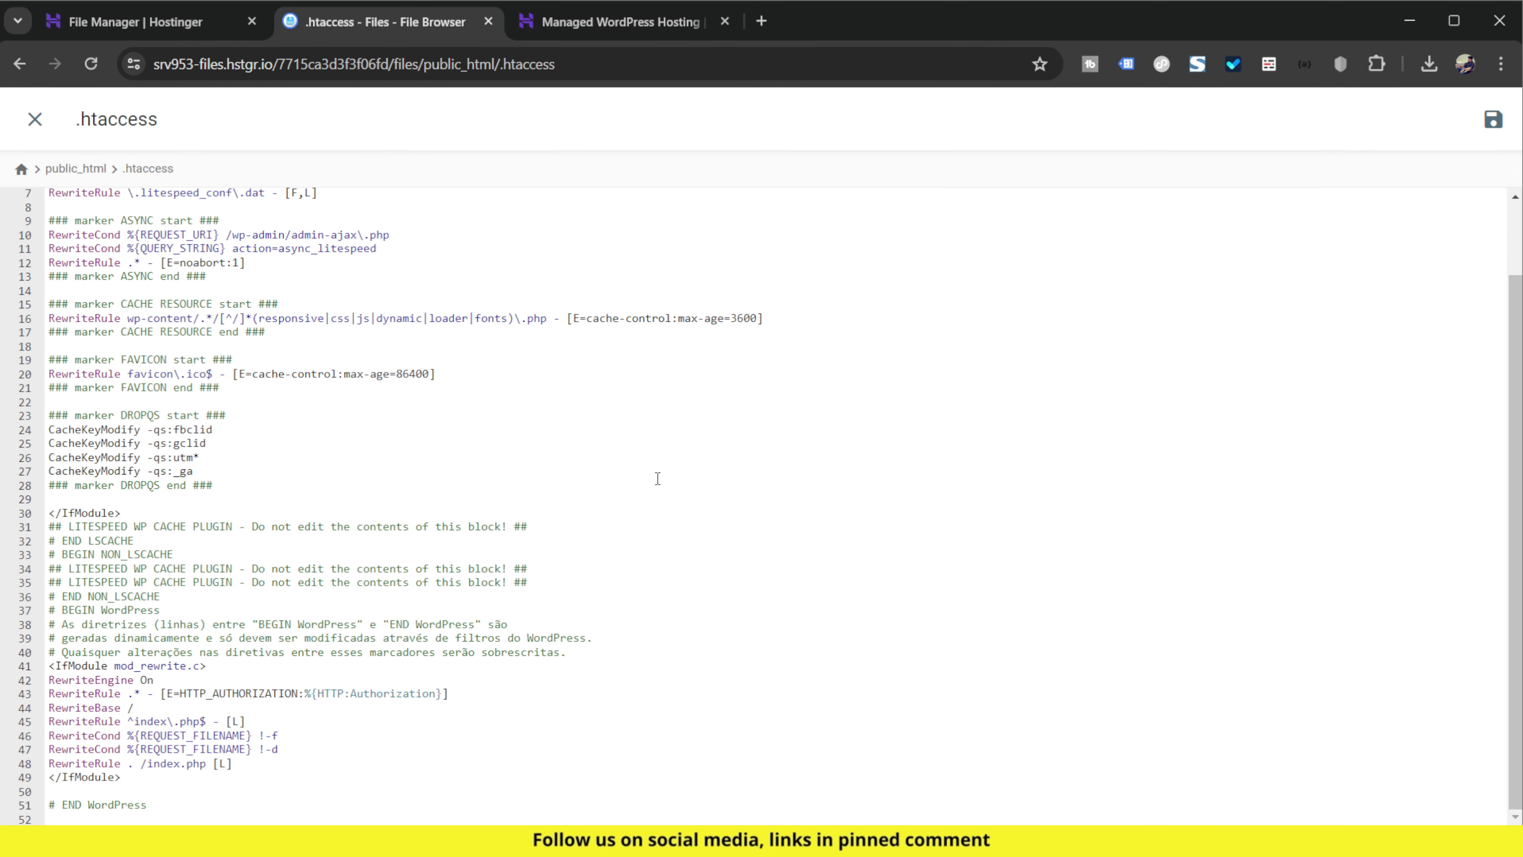
scroll(651, 495, "up", 2)
scroll(648, 498, "down", 2)
scroll(647, 499, "up", 5)
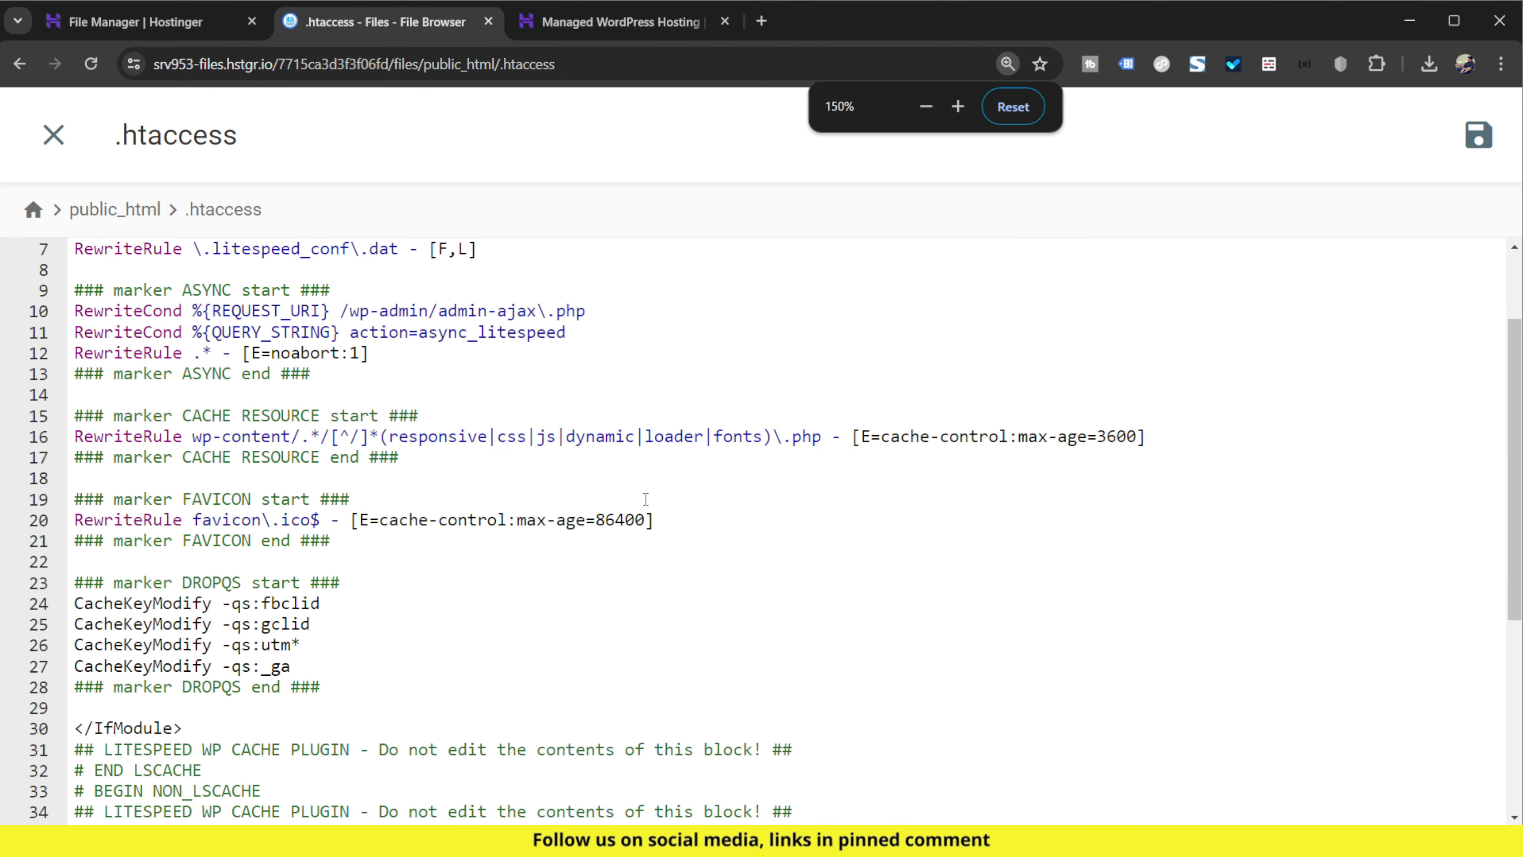
scroll(645, 499, "up", 2)
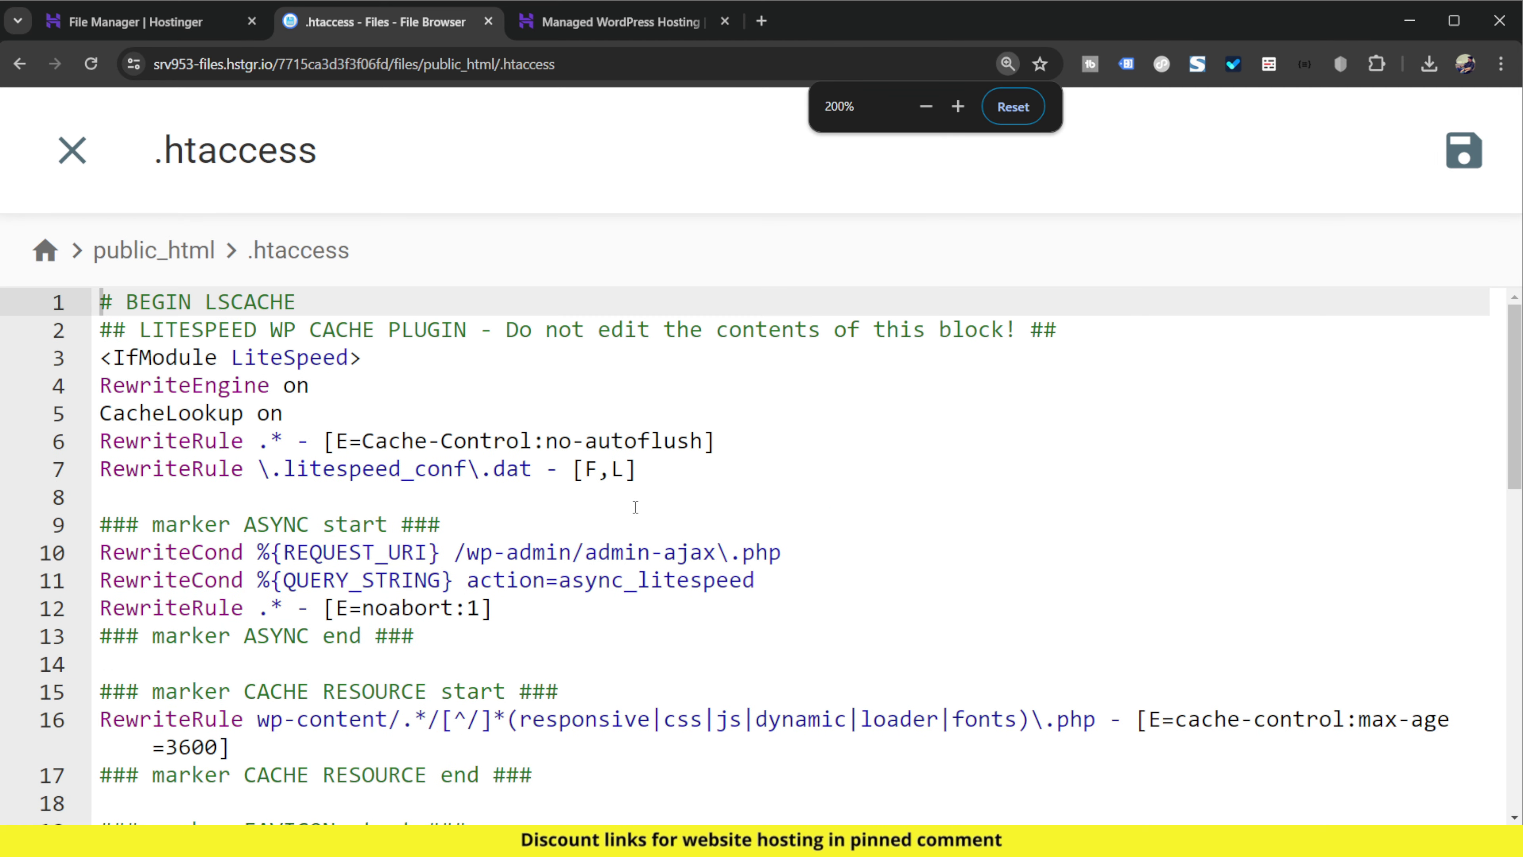
scroll(639, 504, "down", 3)
scroll(635, 507, "down", 8)
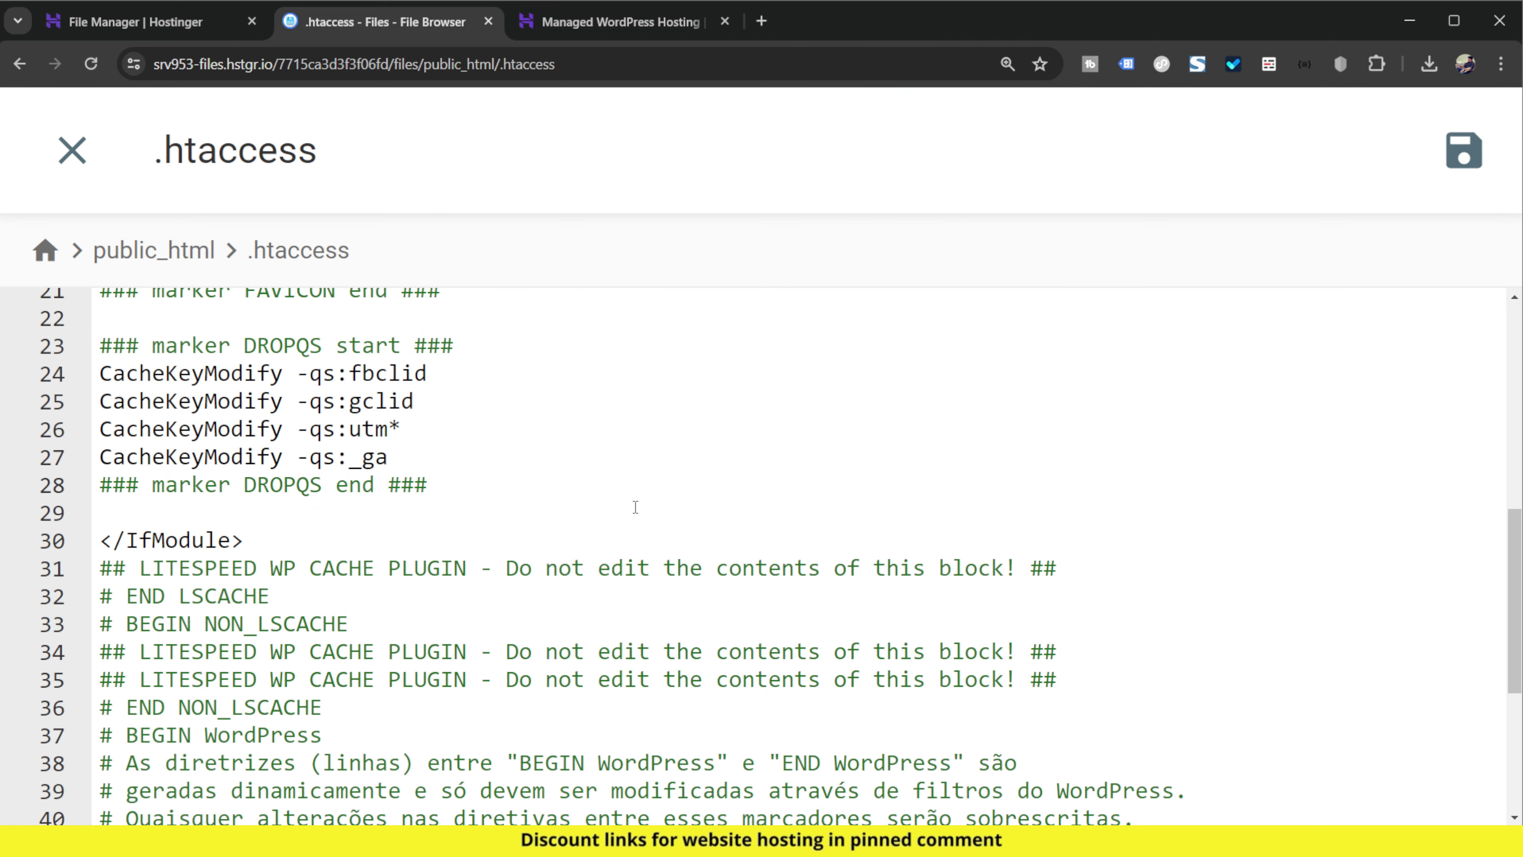
scroll(635, 507, "up", 10)
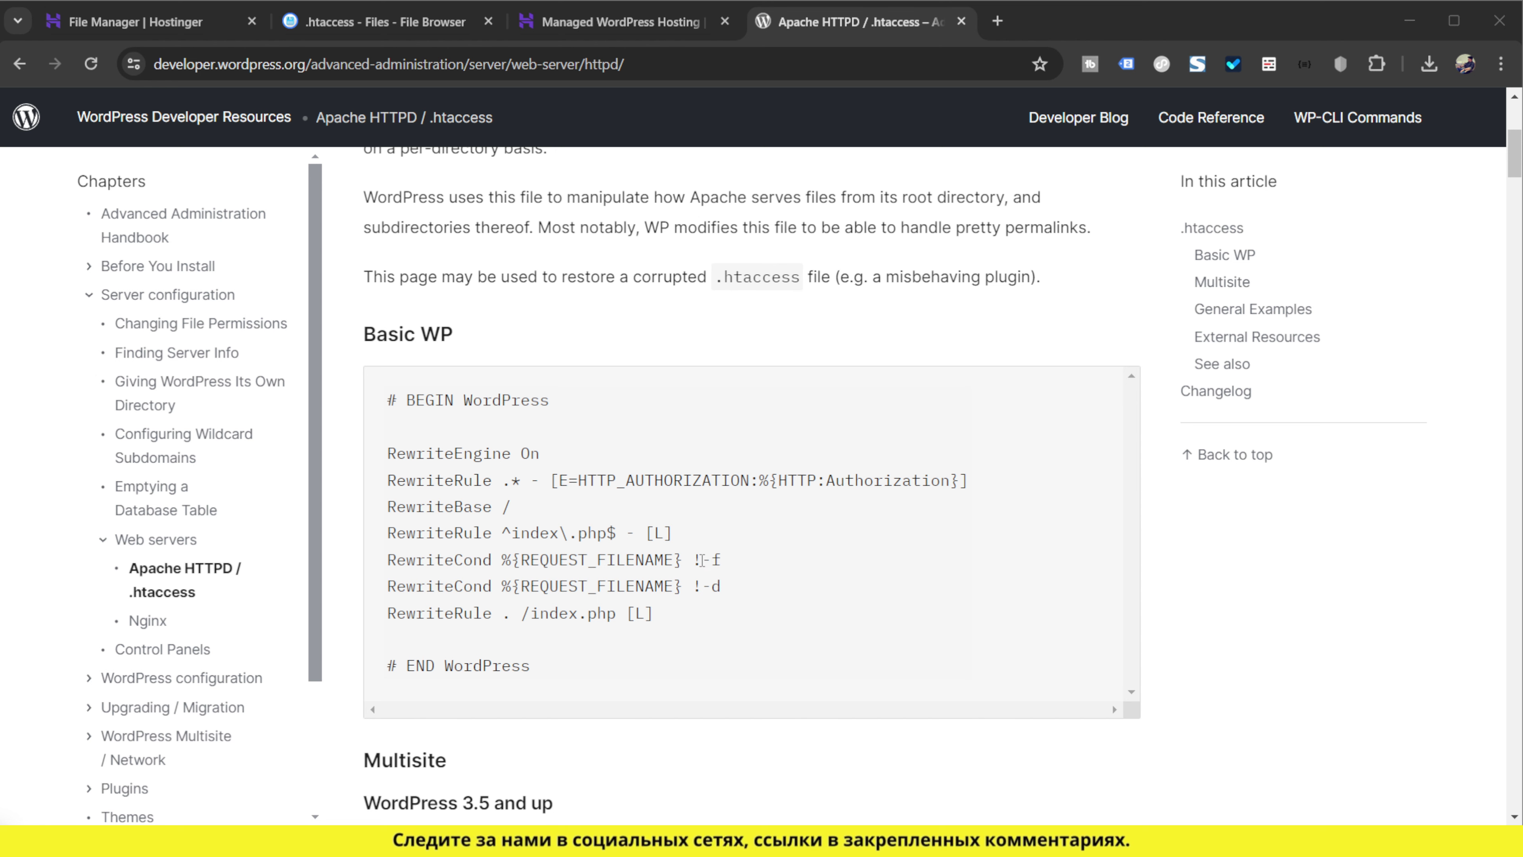
Step: Copy the Basic WP code from the WordPress Apache HTTPD documentation and replace the entire .htaccess content with it
left_click(634, 679)
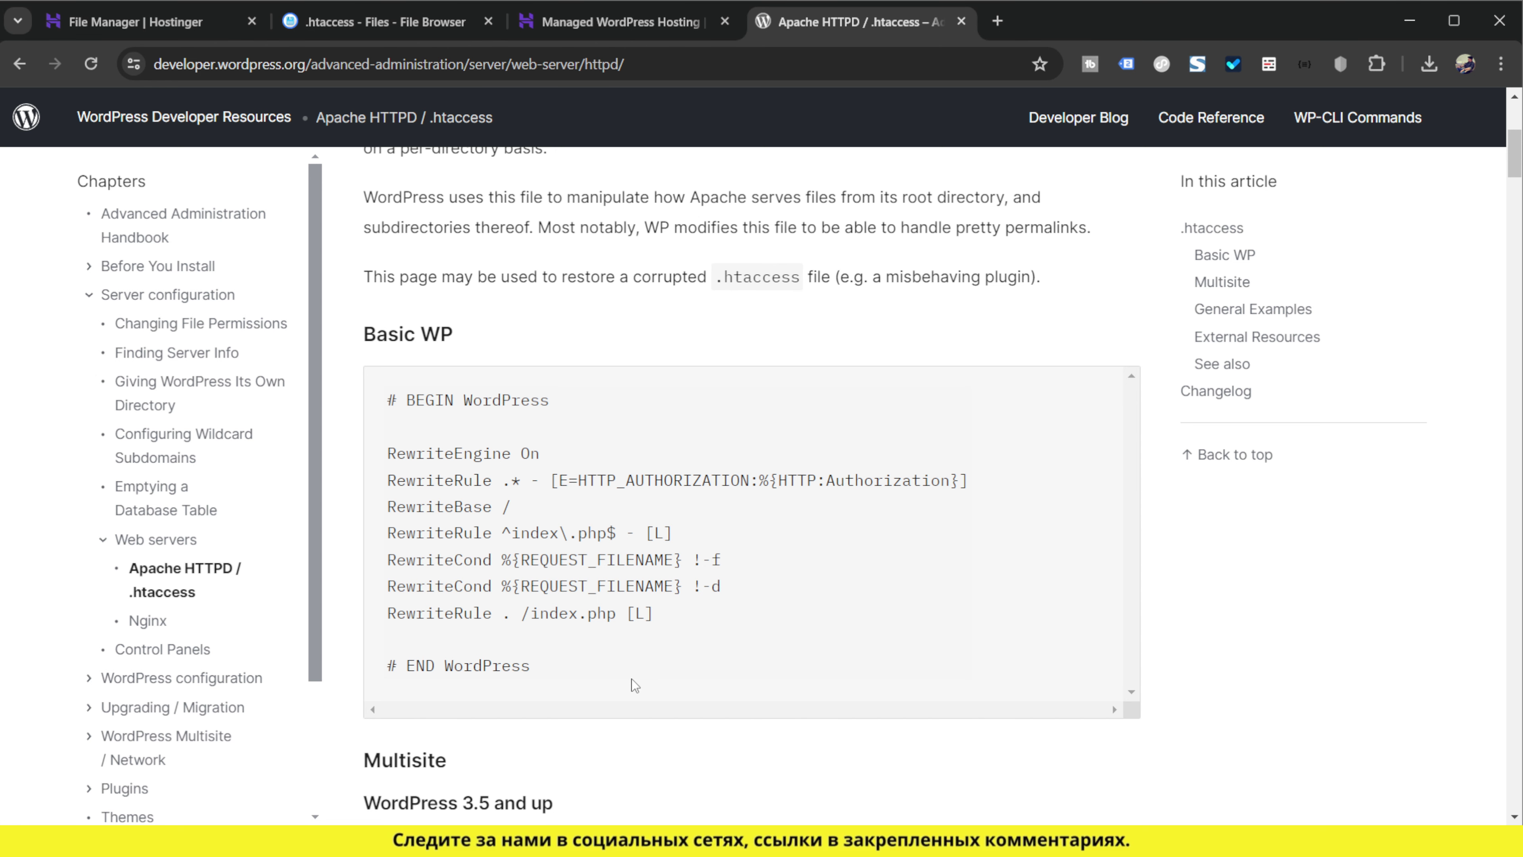
left_click_drag(632, 679, 391, 407)
right_click(447, 491)
left_click(480, 524)
left_click(456, 27)
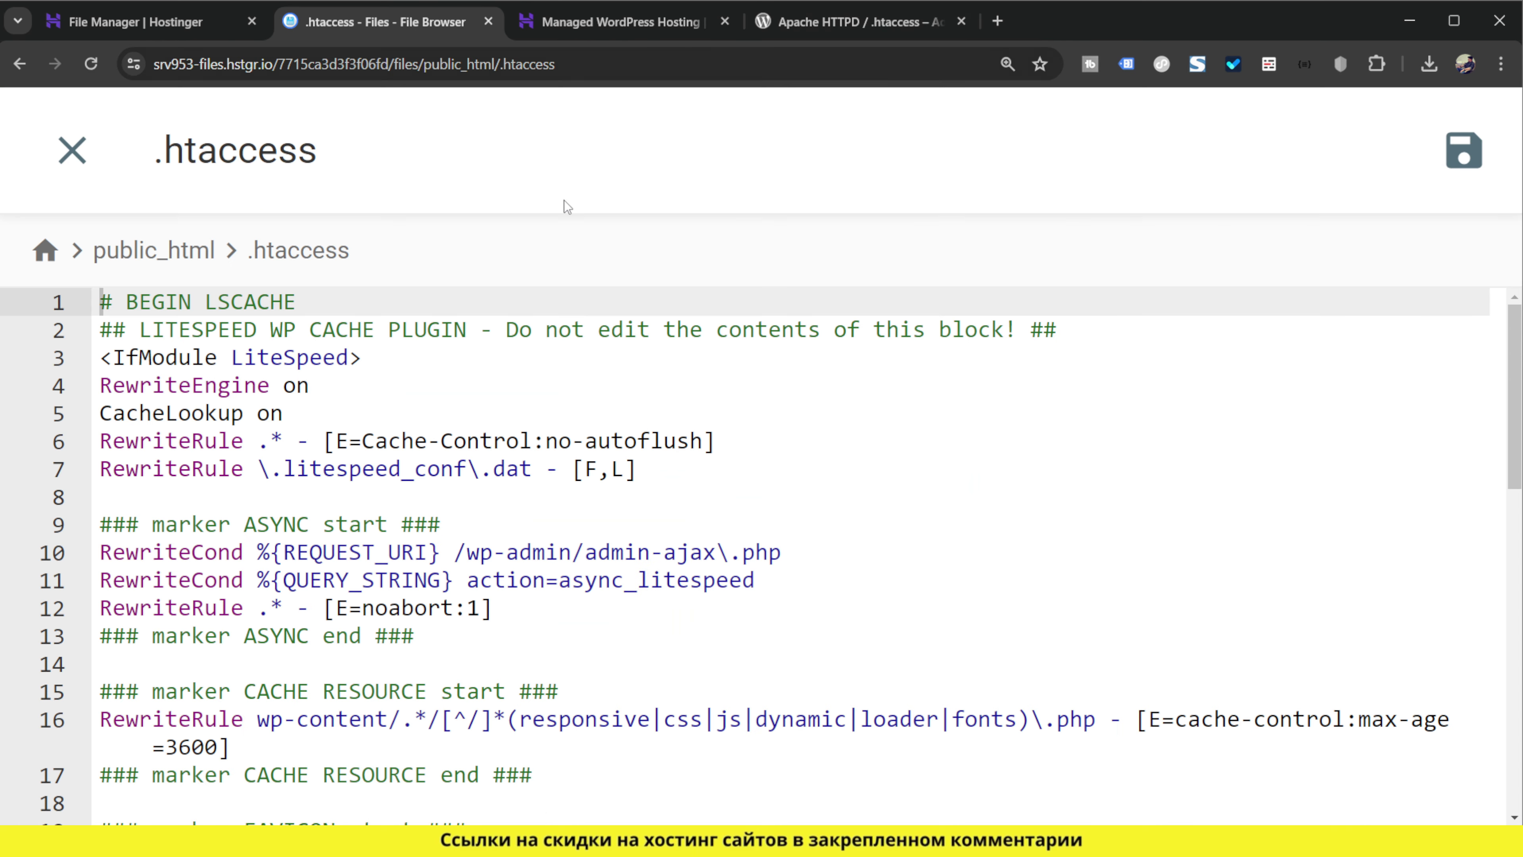
left_click(611, 497)
key("ctrl+a")
key("ctrl+v")
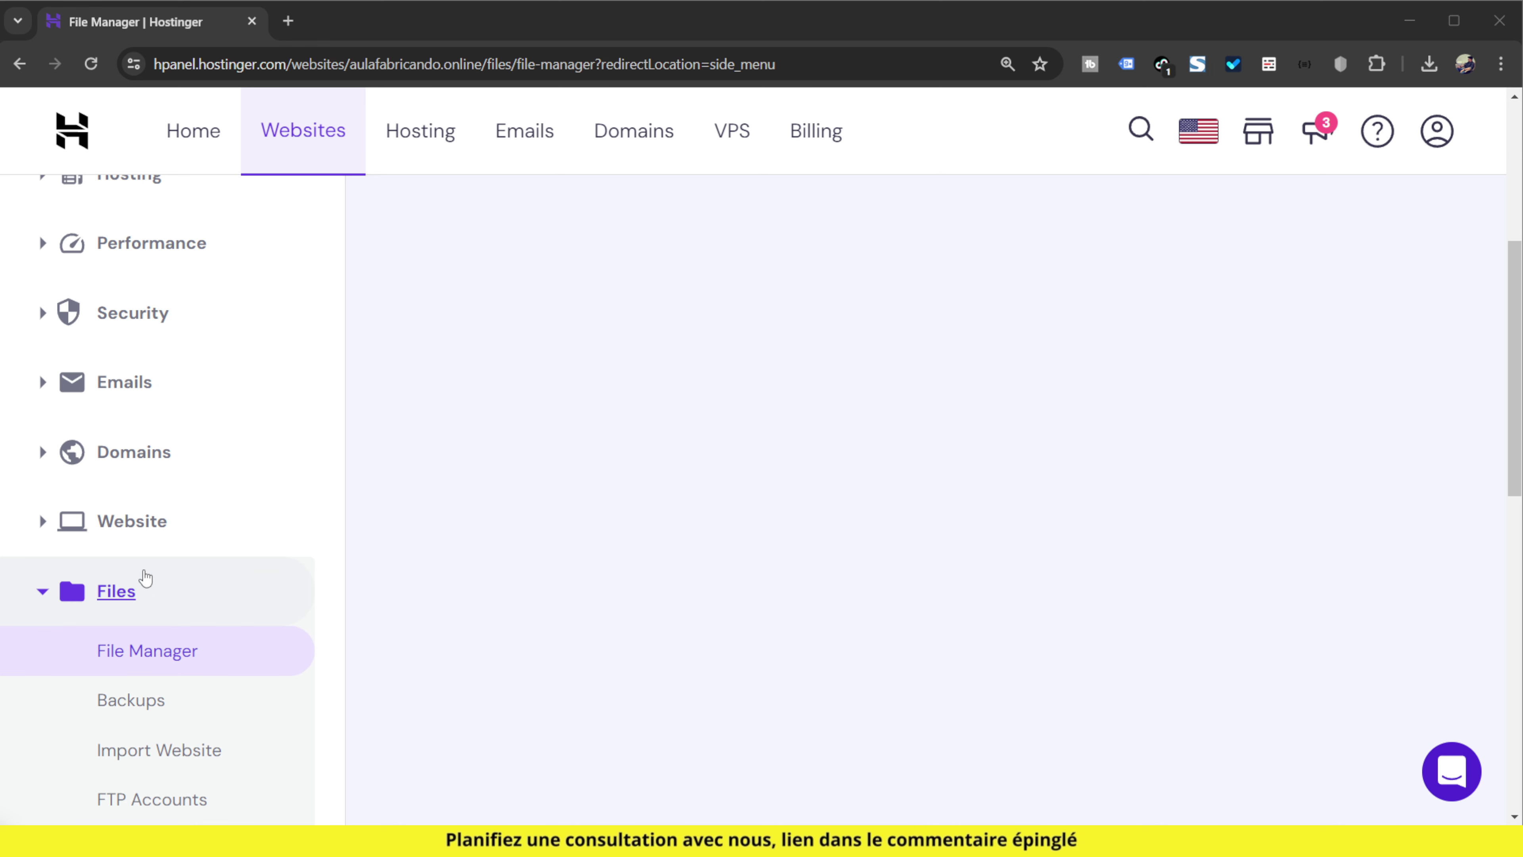
Step: Open the File Manager in a new tab and go to the public_html folder of aulafabricando.online
middle_click(144, 650)
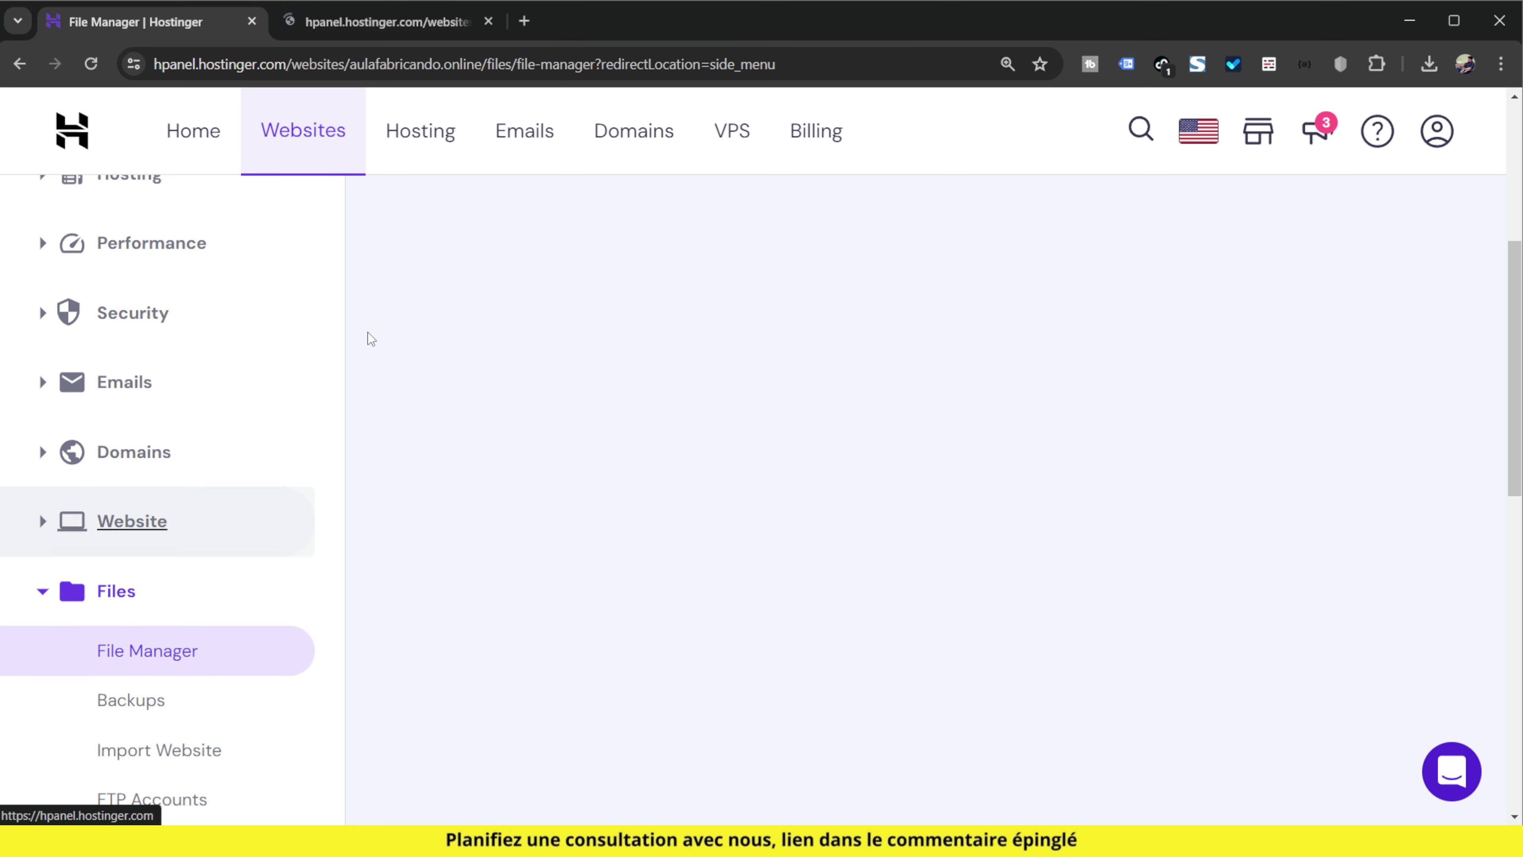
left_click(398, 21)
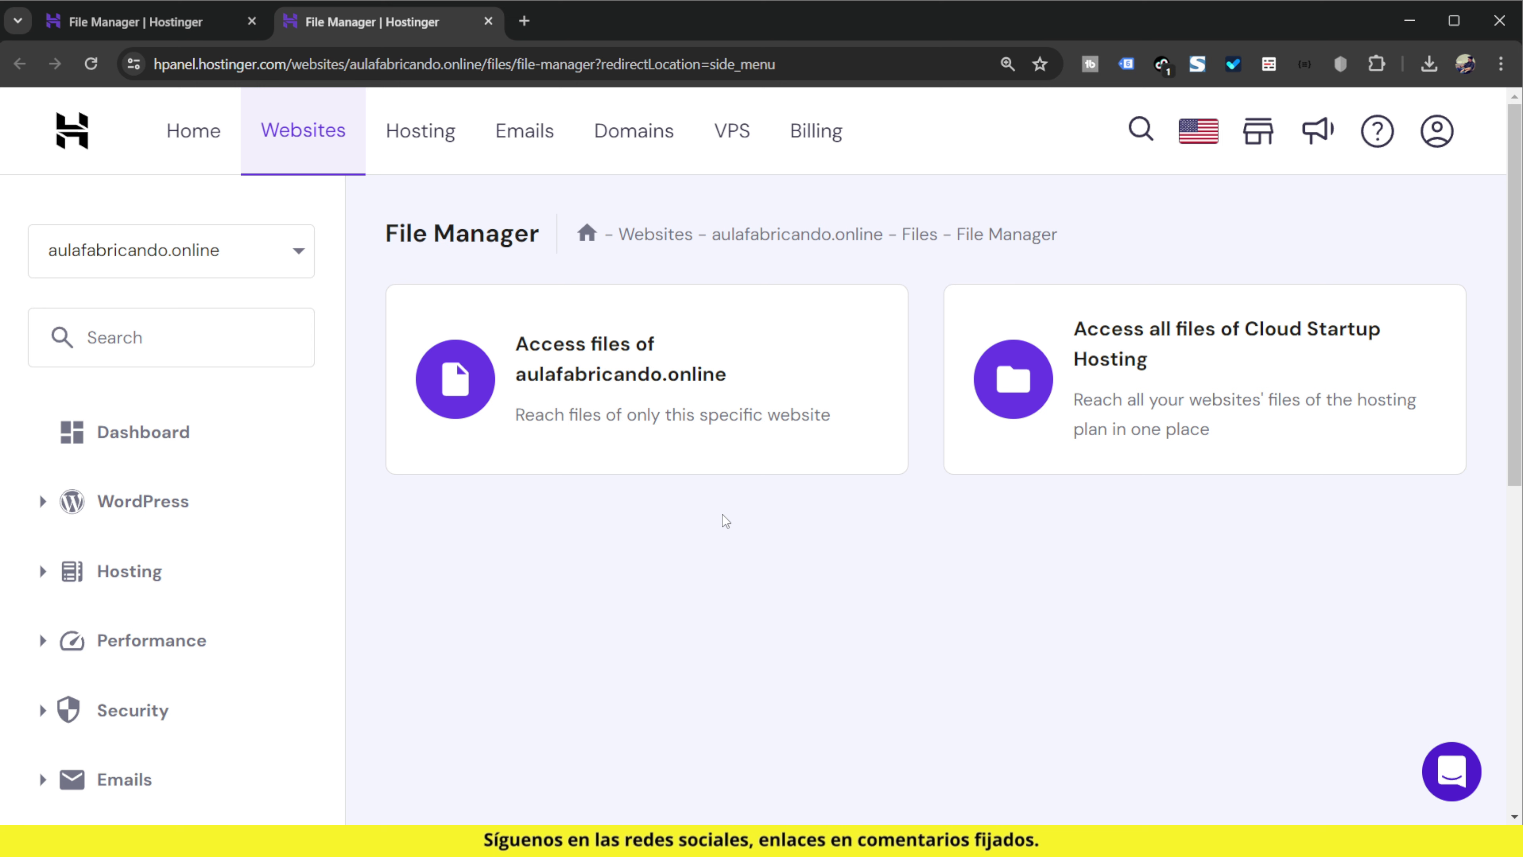
left_click(632, 354)
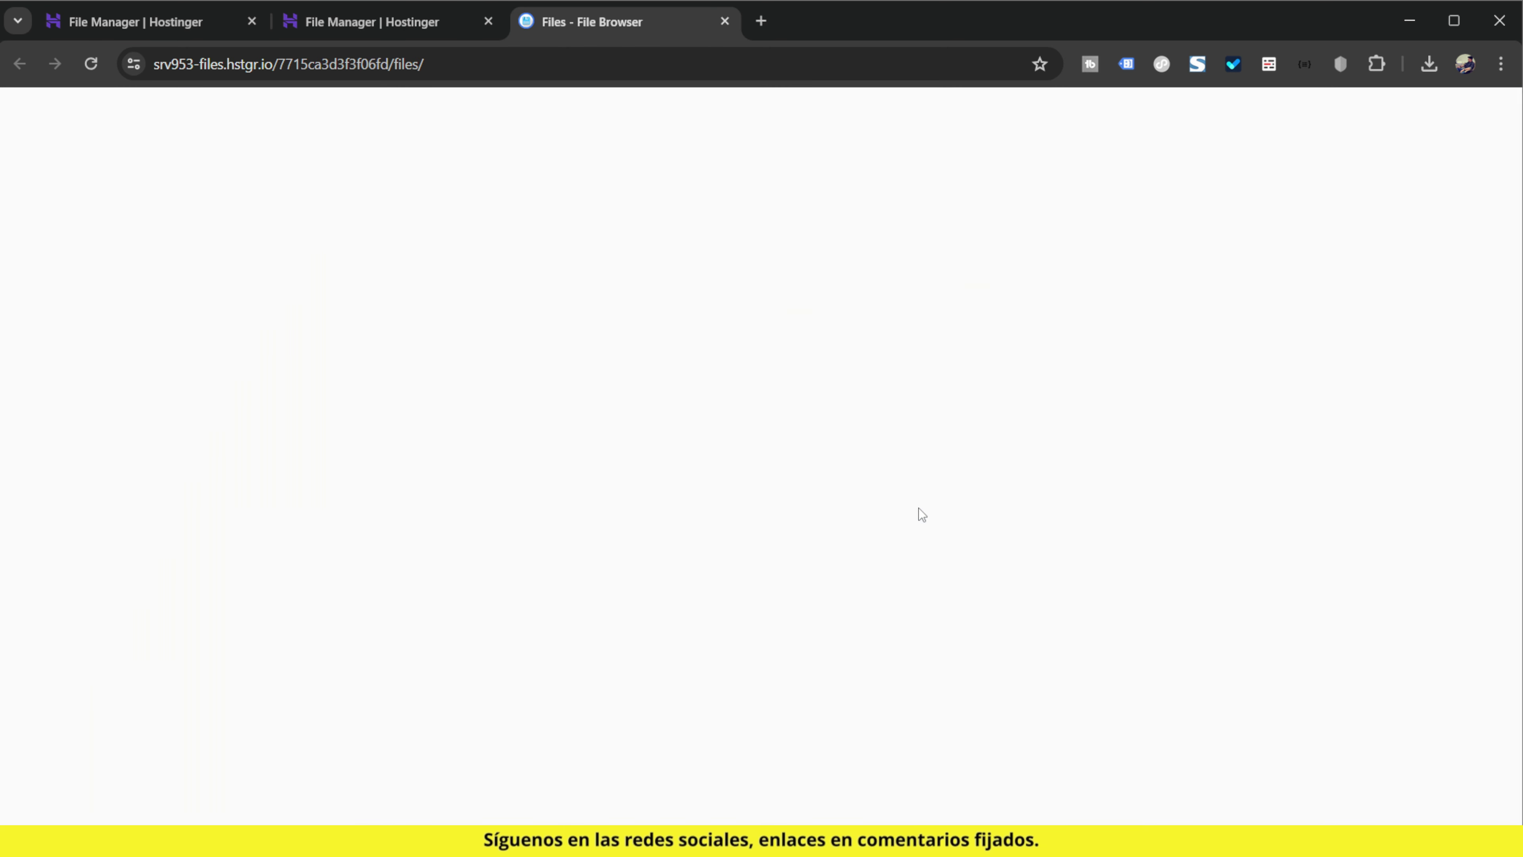
double_click(398, 270)
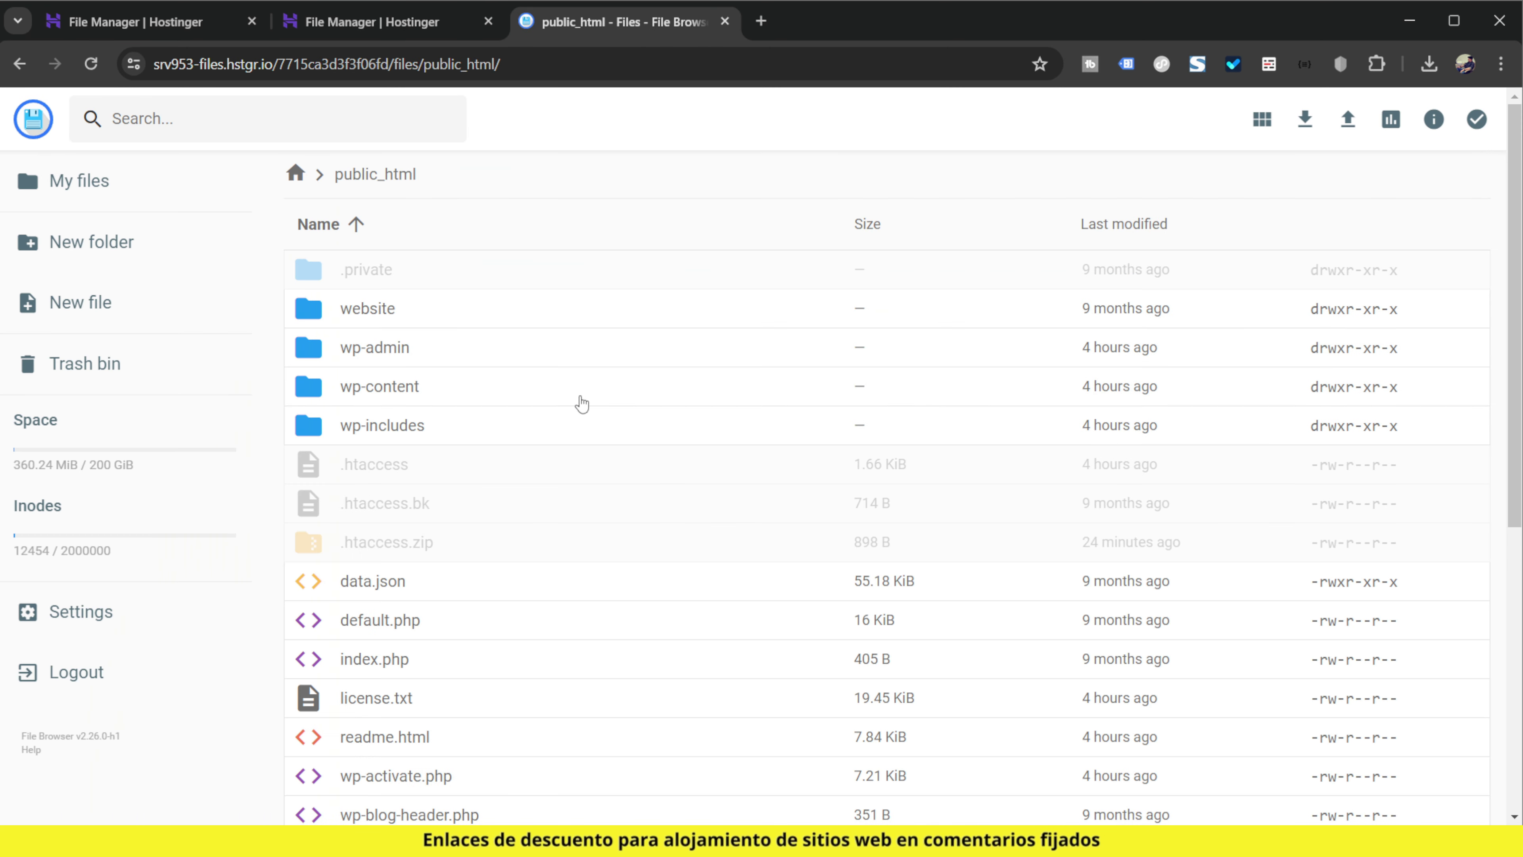
Step: Find default-constants.php in the wp-includes folder and open it for editing
double_click(417, 425)
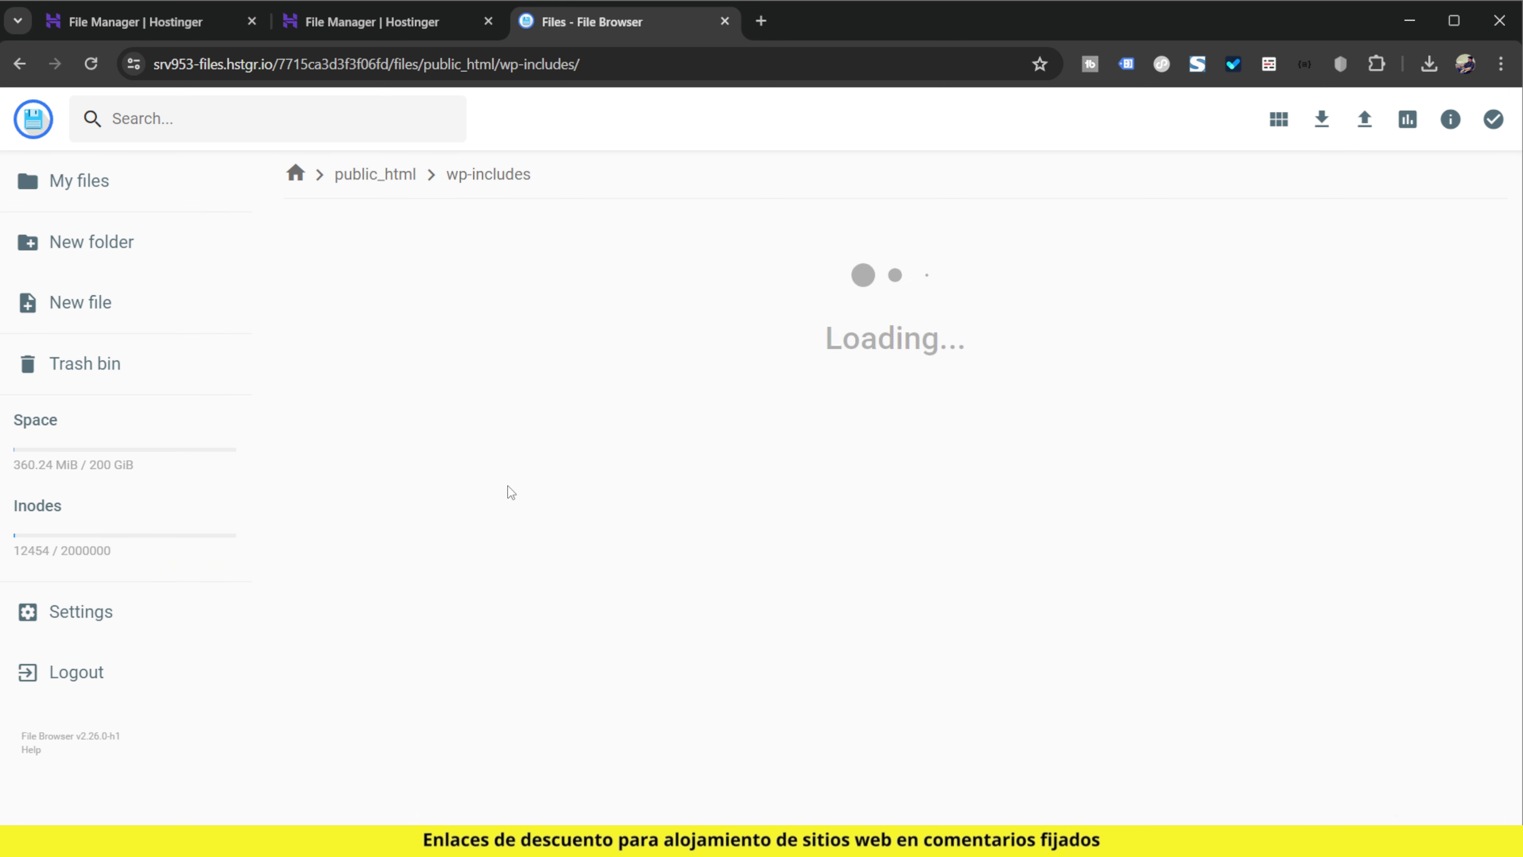
scroll(540, 520, "down", 20)
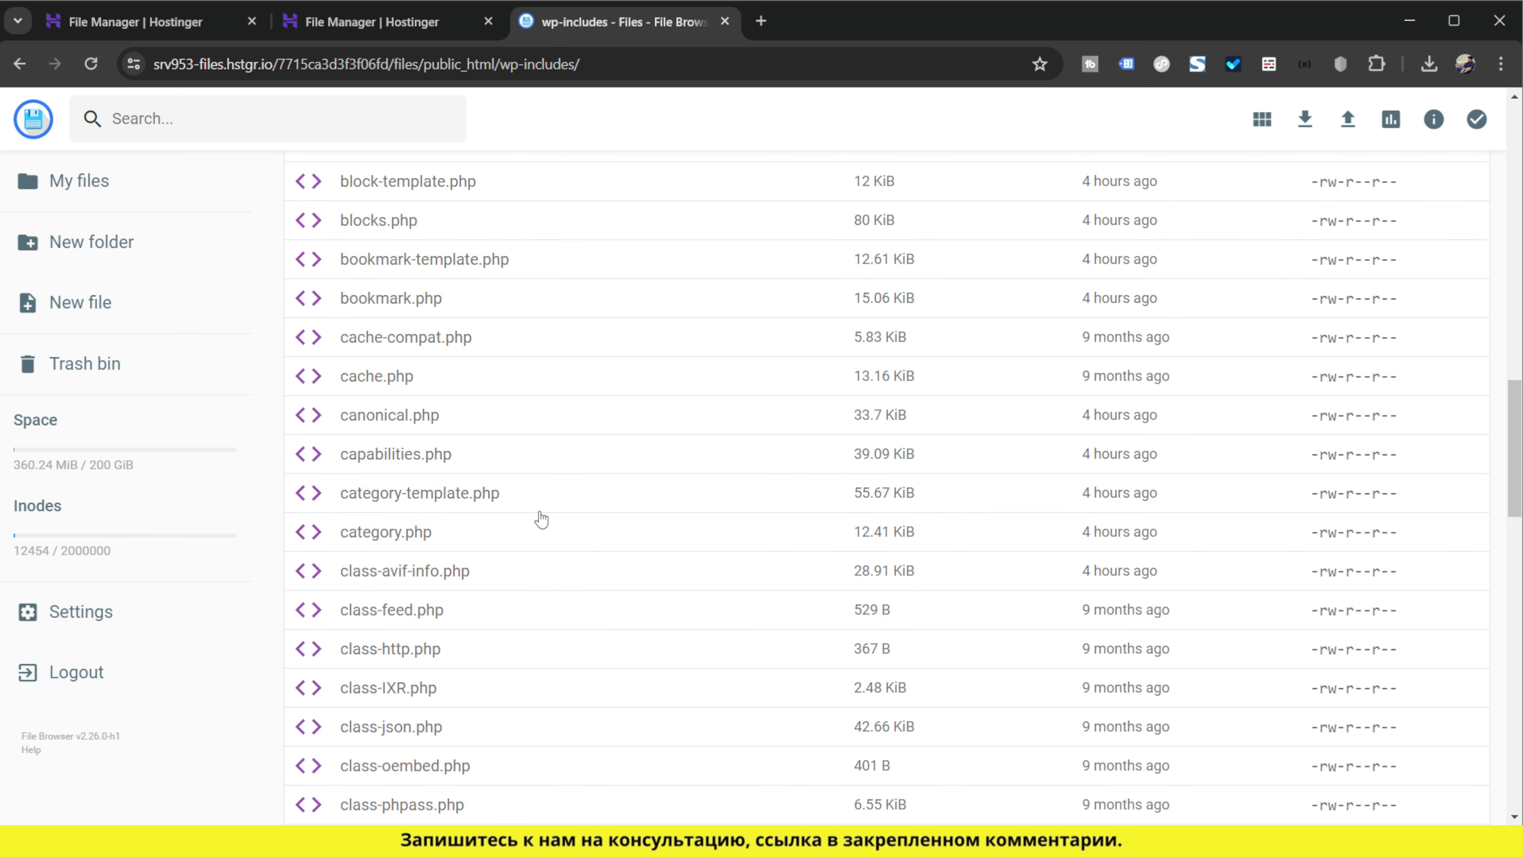
scroll(540, 520, "down", 20)
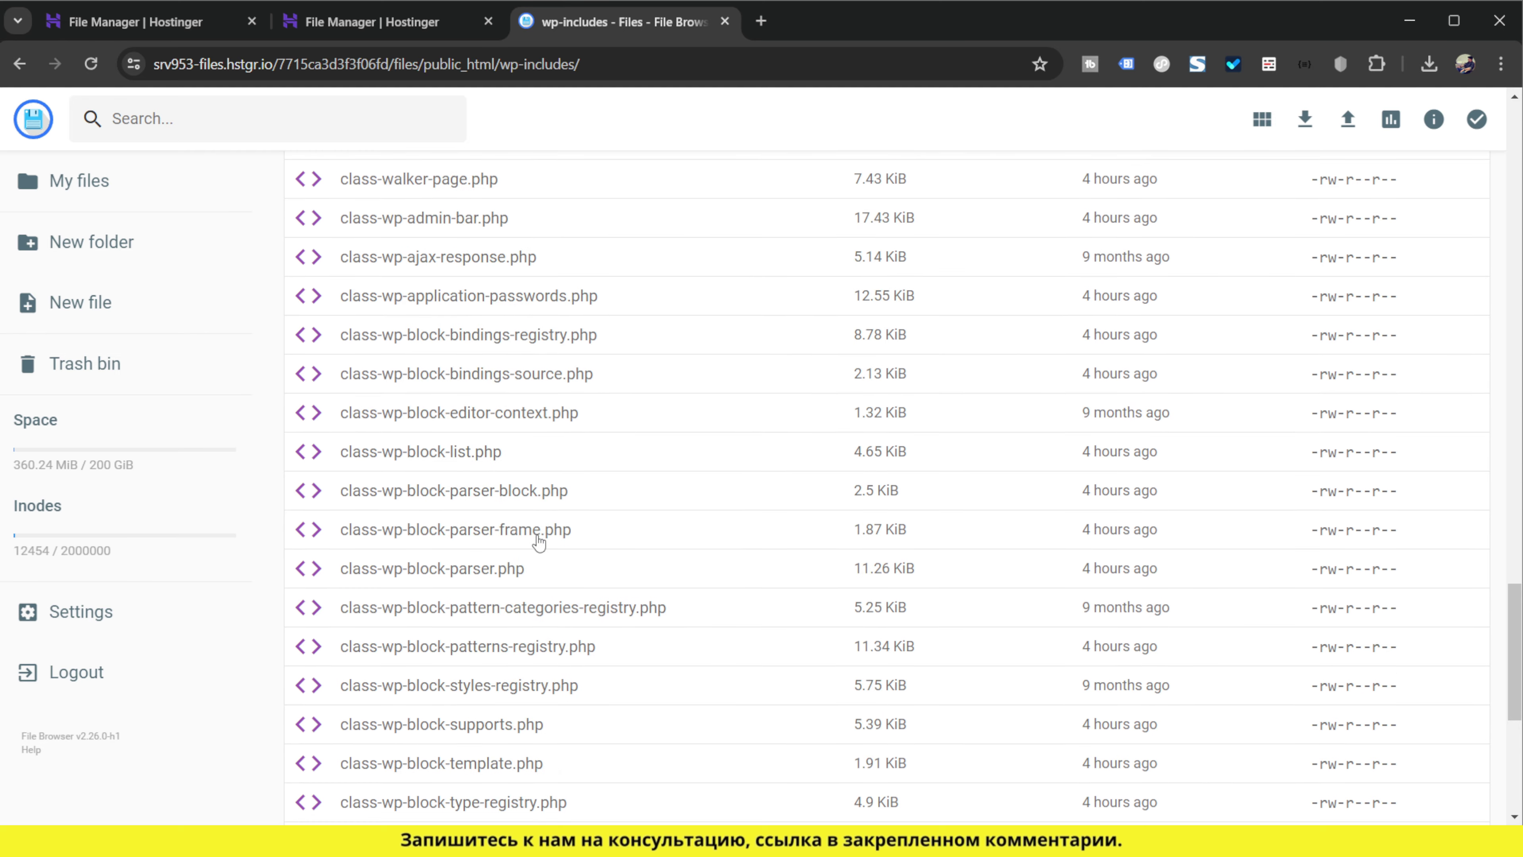
scroll(540, 555, "down", 20)
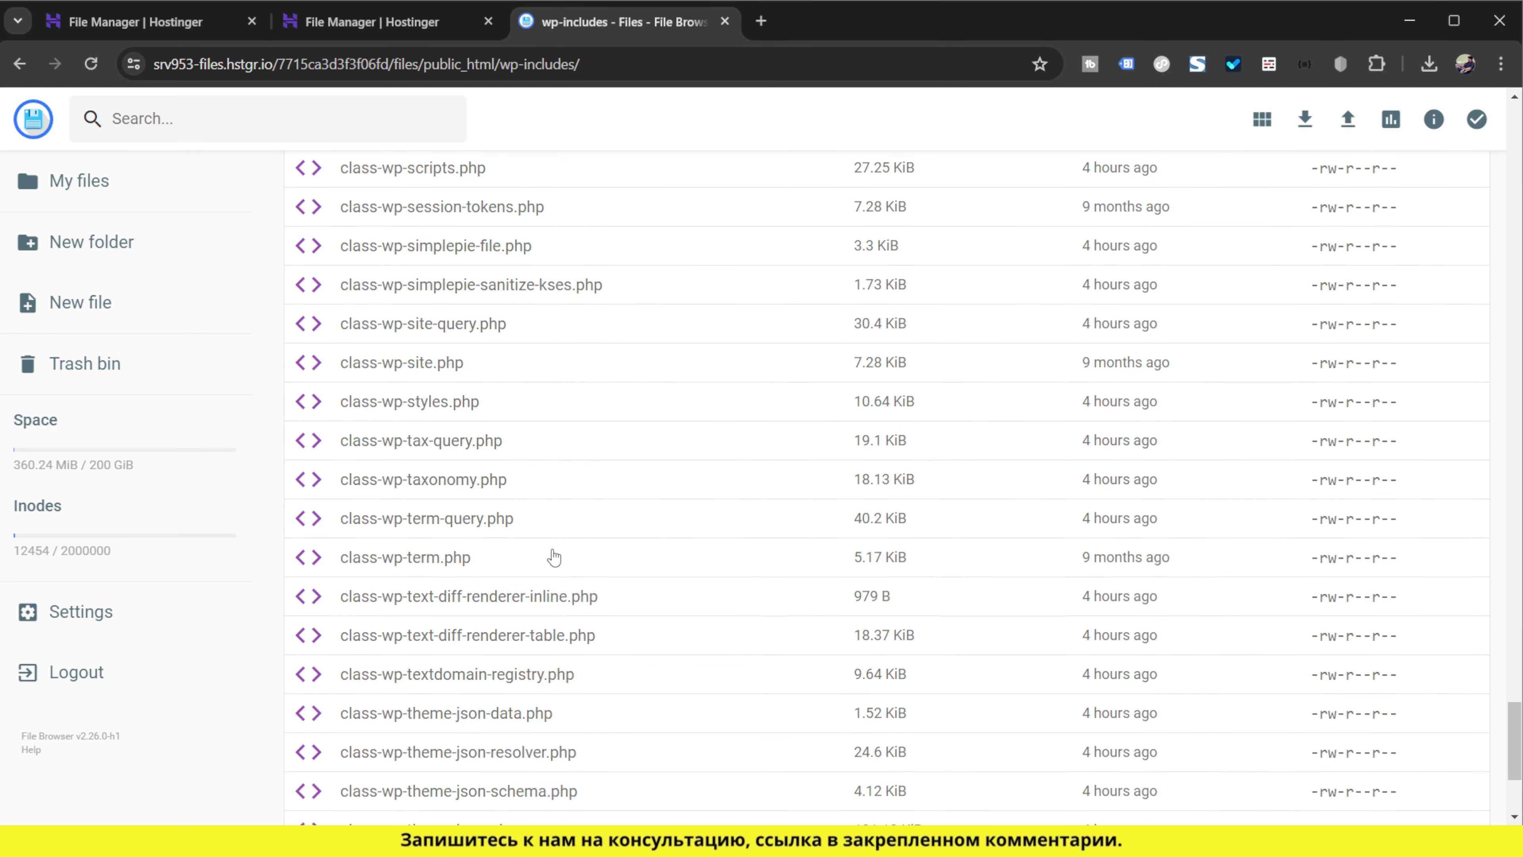
scroll(561, 558, "down", 10)
scroll(561, 558, "up", 5)
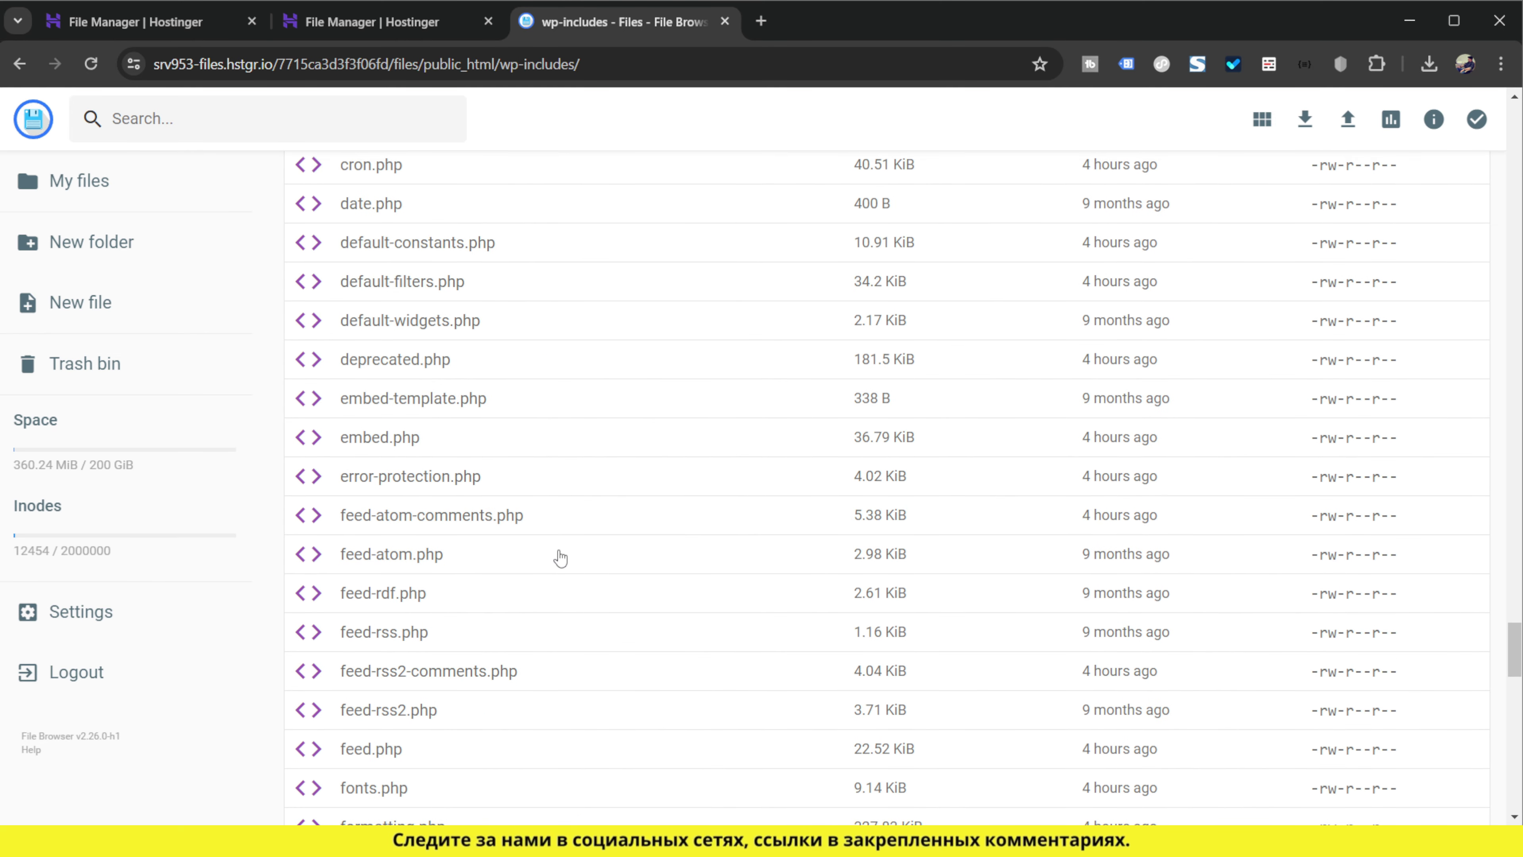
scroll(486, 344, "up", 3)
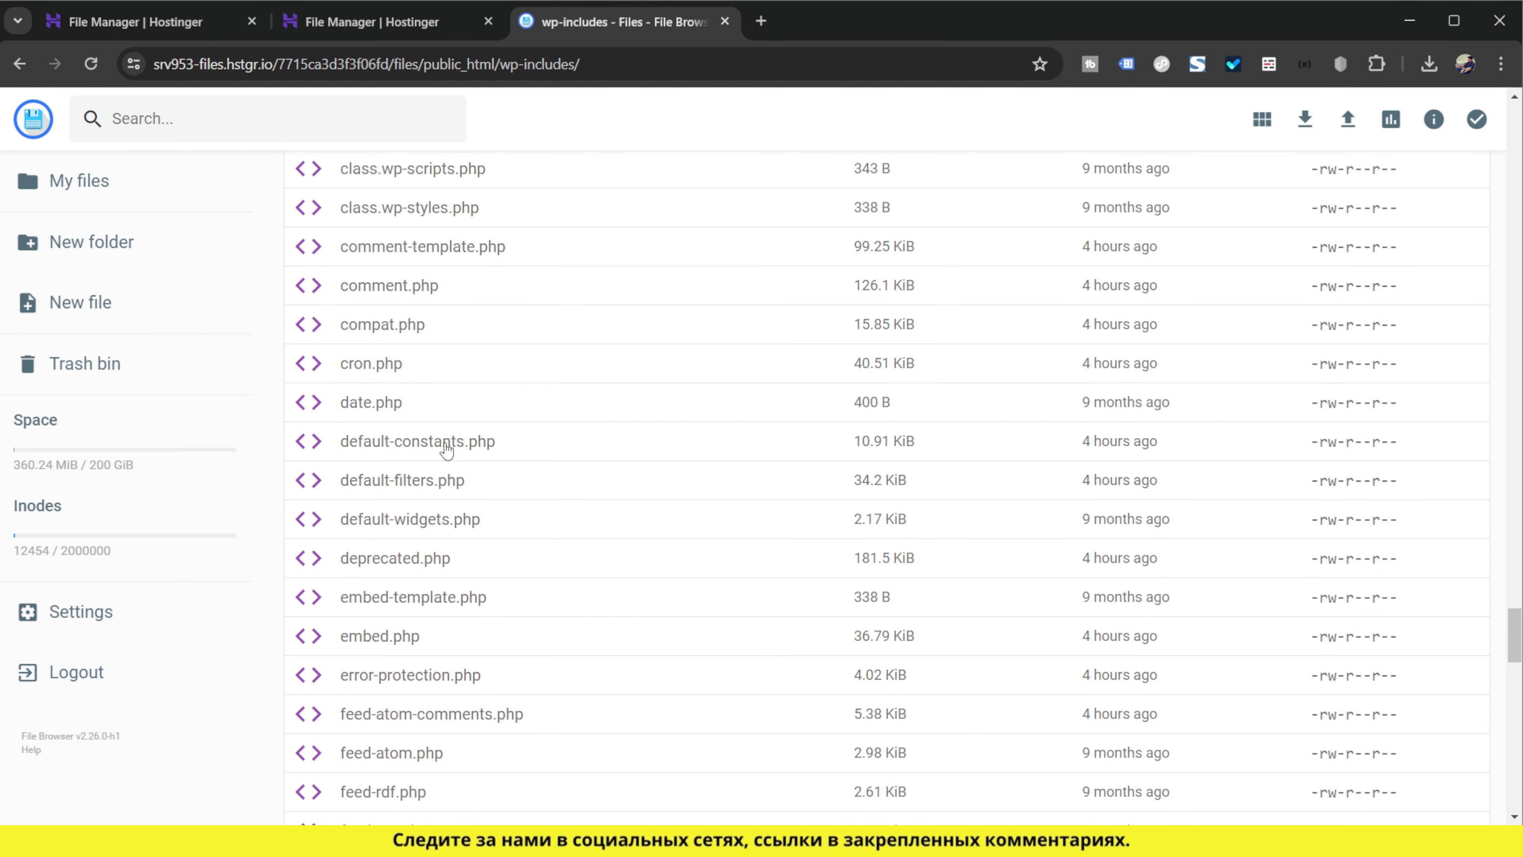
key("ctrl+plus")
key("ctrl+plus")
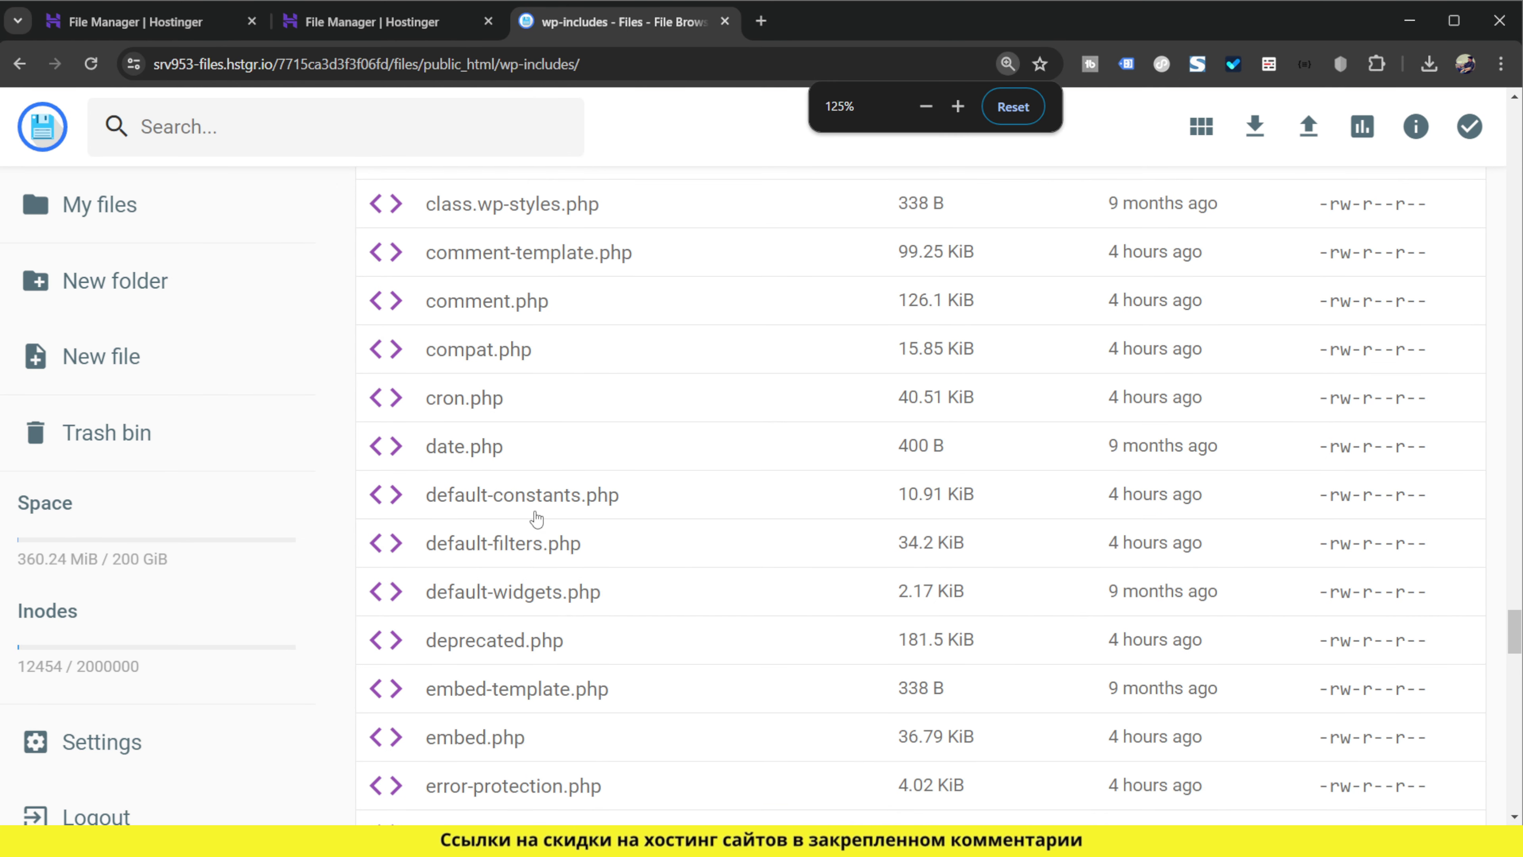
left_click(568, 500)
double_click(568, 500)
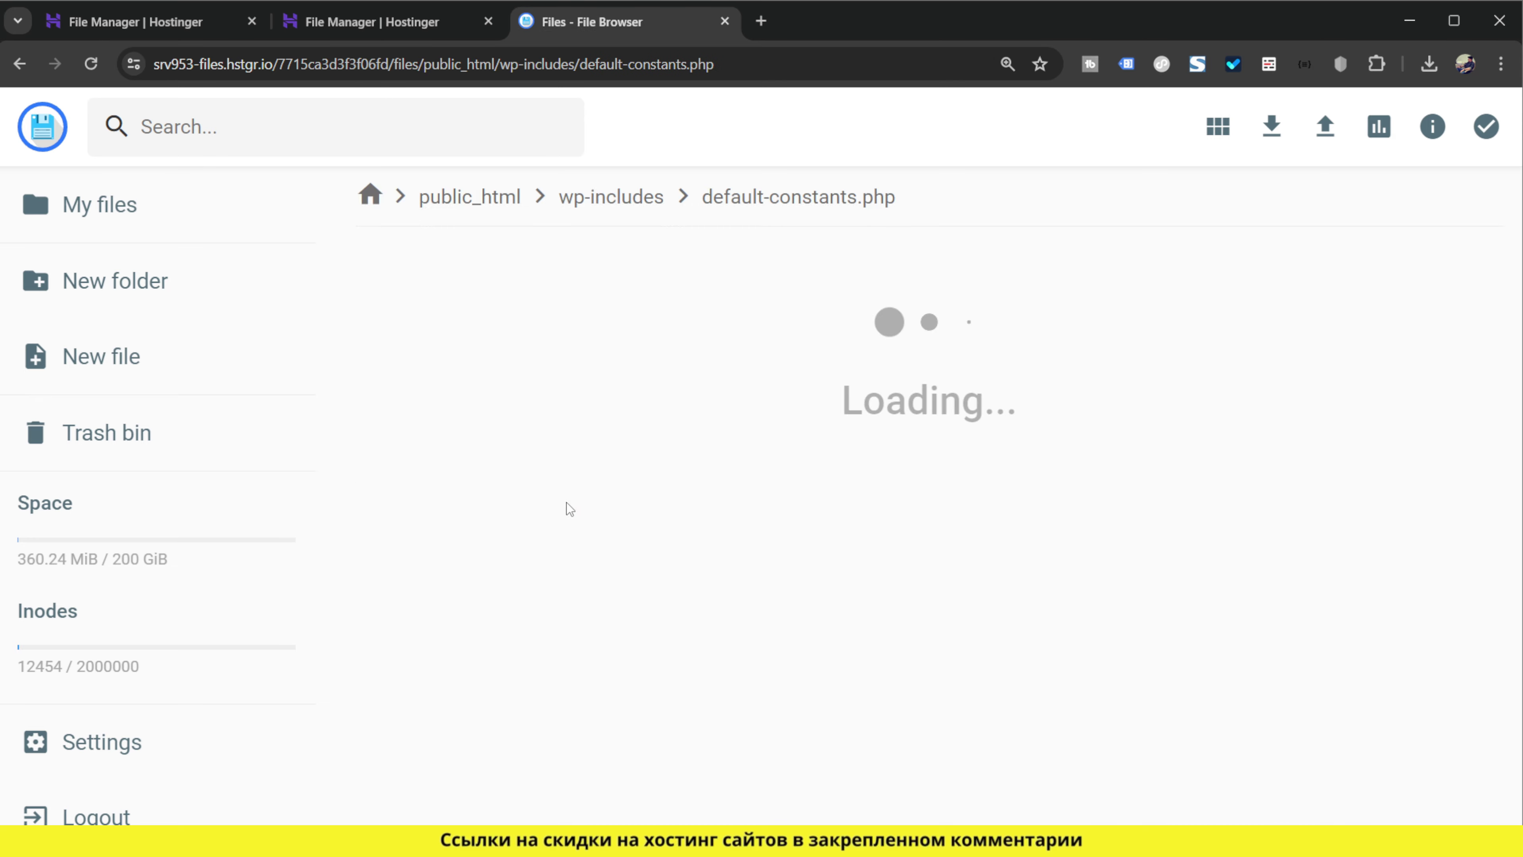
Step: Set WP_MEMORY_LIMIT in the is_multisite branch of the memory limits section to 1024M
scroll(534, 498, "down", 5)
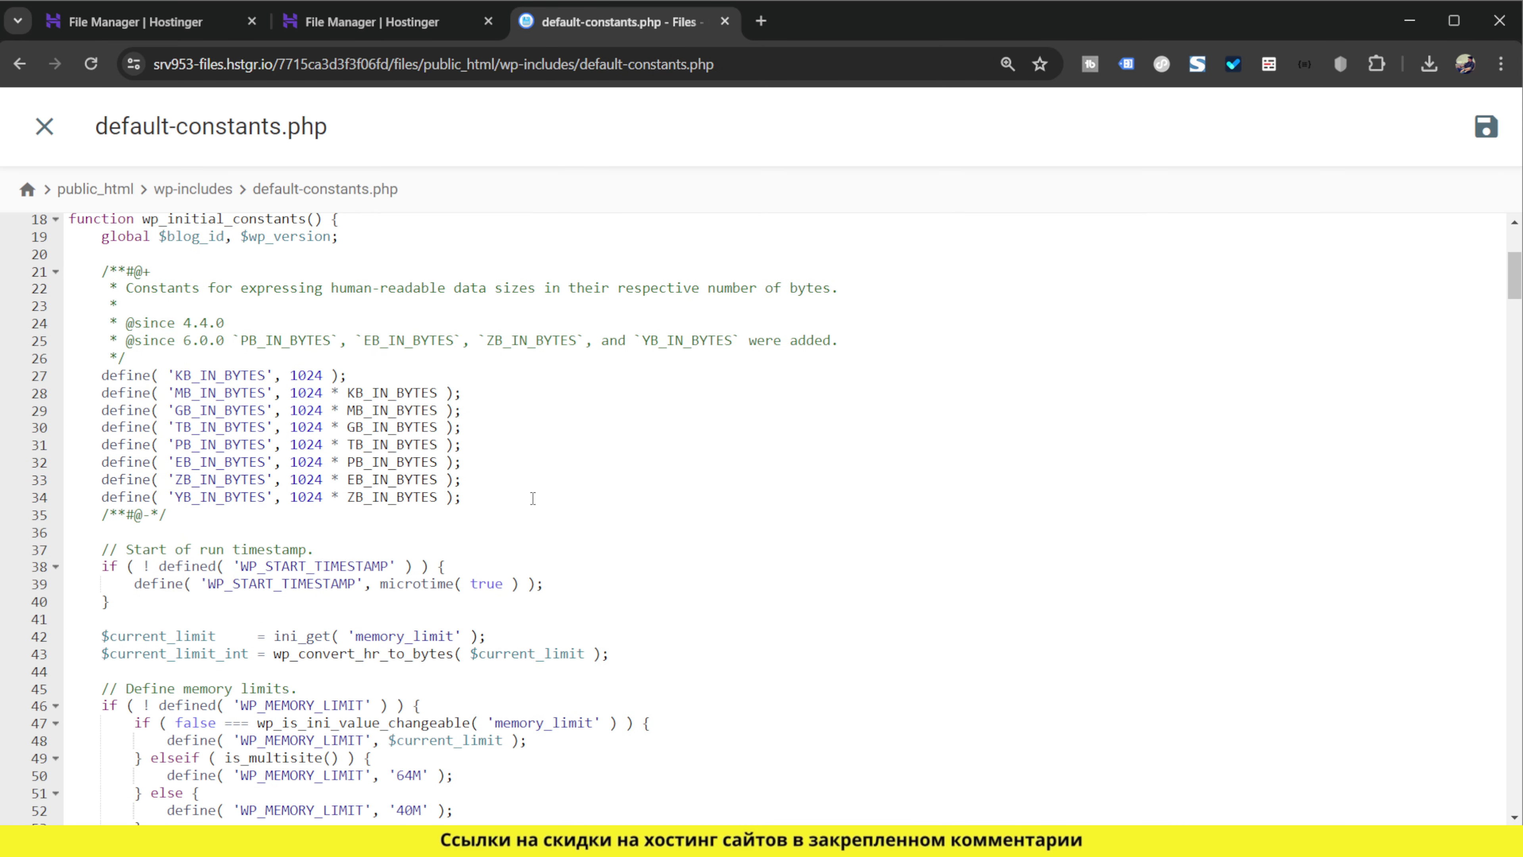
key("ctrl+plus")
key("ctrl+plus")
scroll(534, 501, "down", 6)
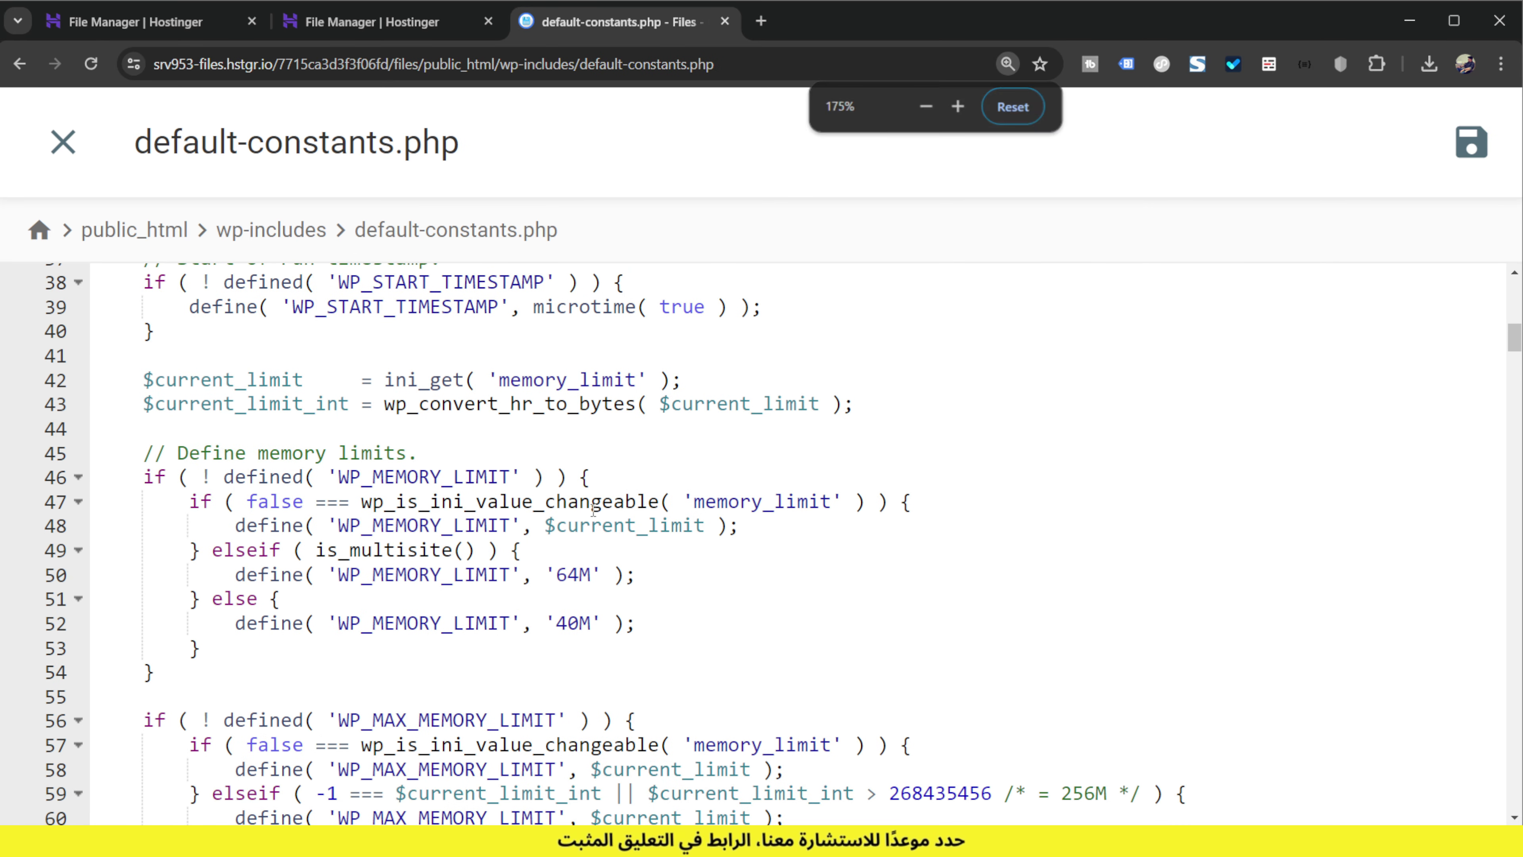
scroll(846, 331, "down", 1)
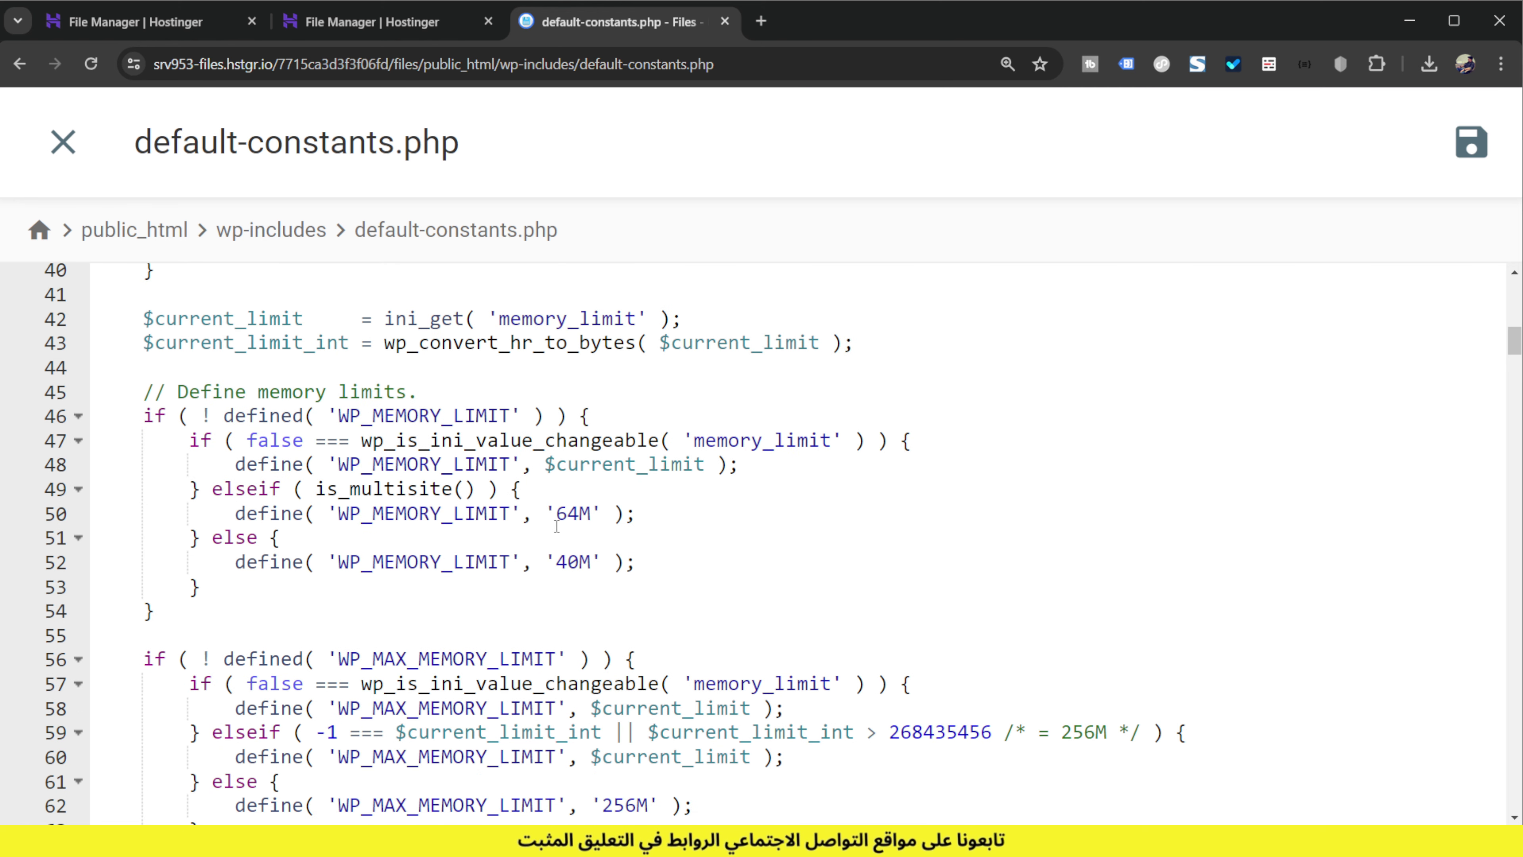
left_click(573, 511)
key("BackSpace")
key("Delete")
type("102")
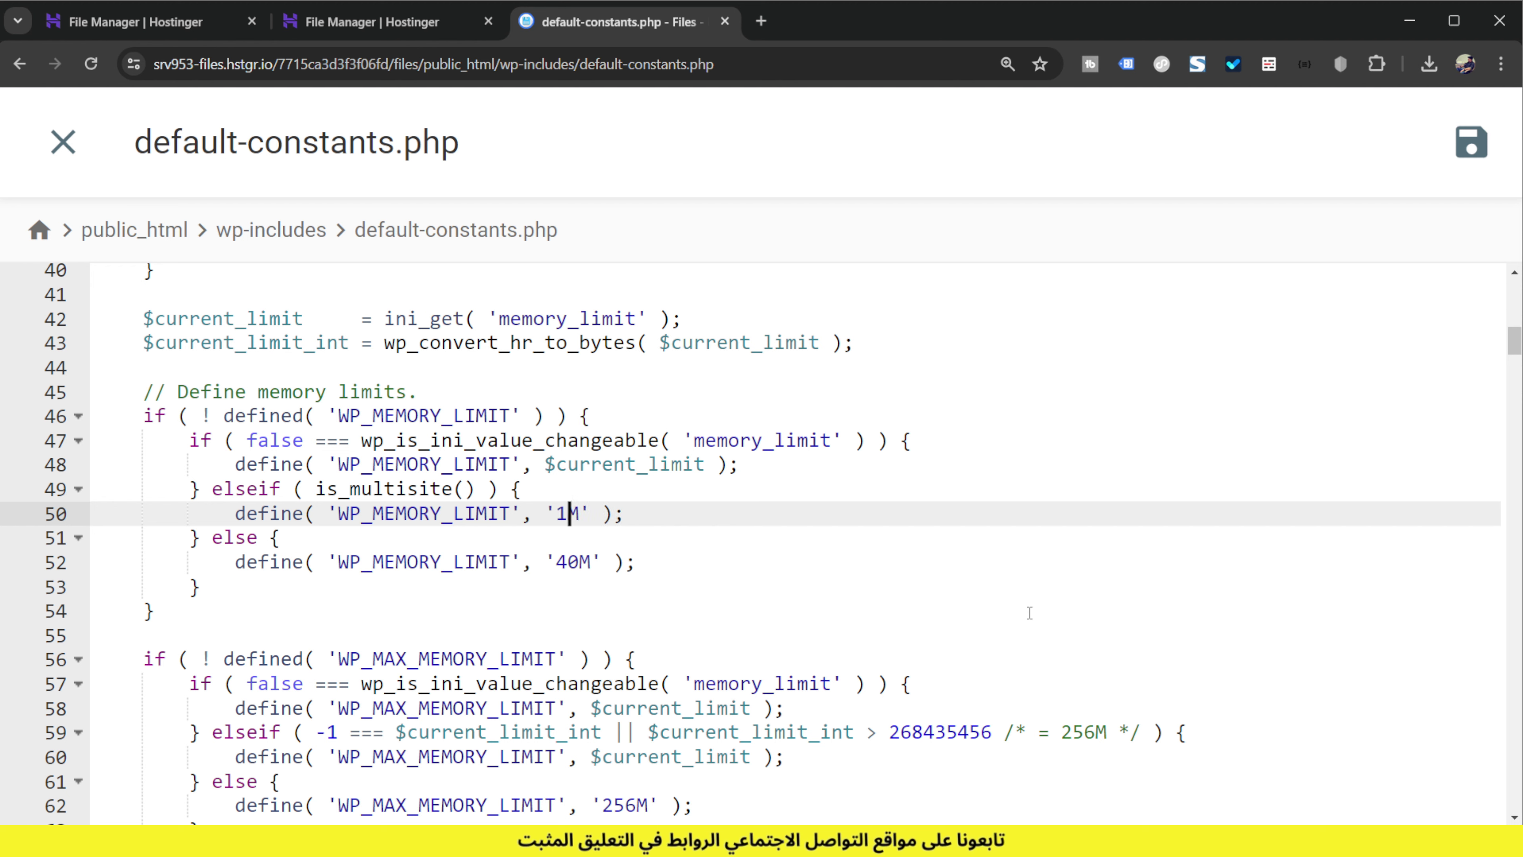
type("4")
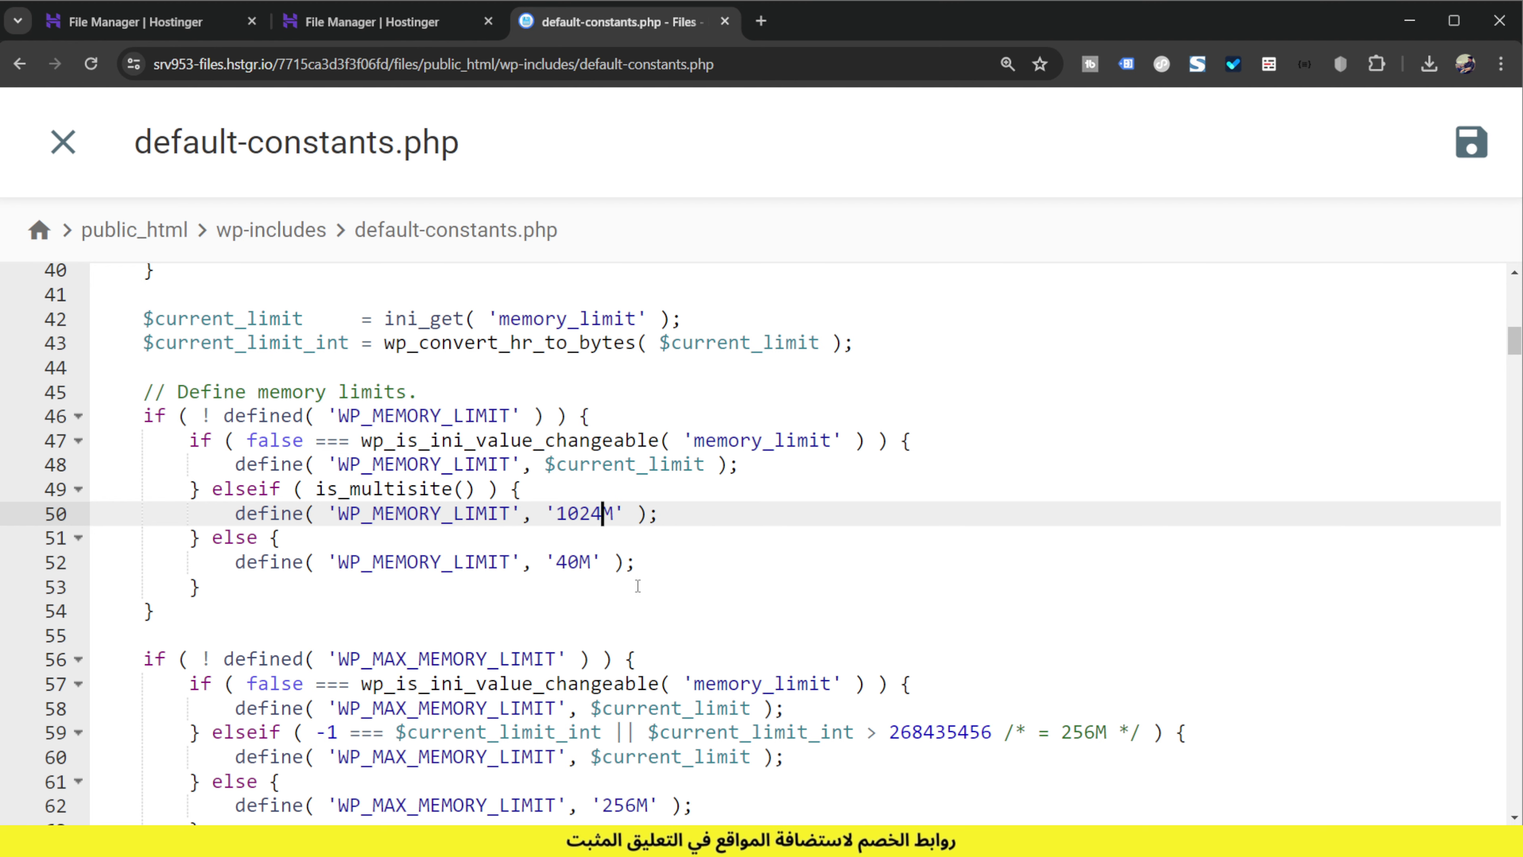
Step: Set WP_MEMORY_LIMIT in the else branch below the multisite condition to 1024M
left_click(577, 563)
key("BackSpace")
key("BackSpace")
type("1024")
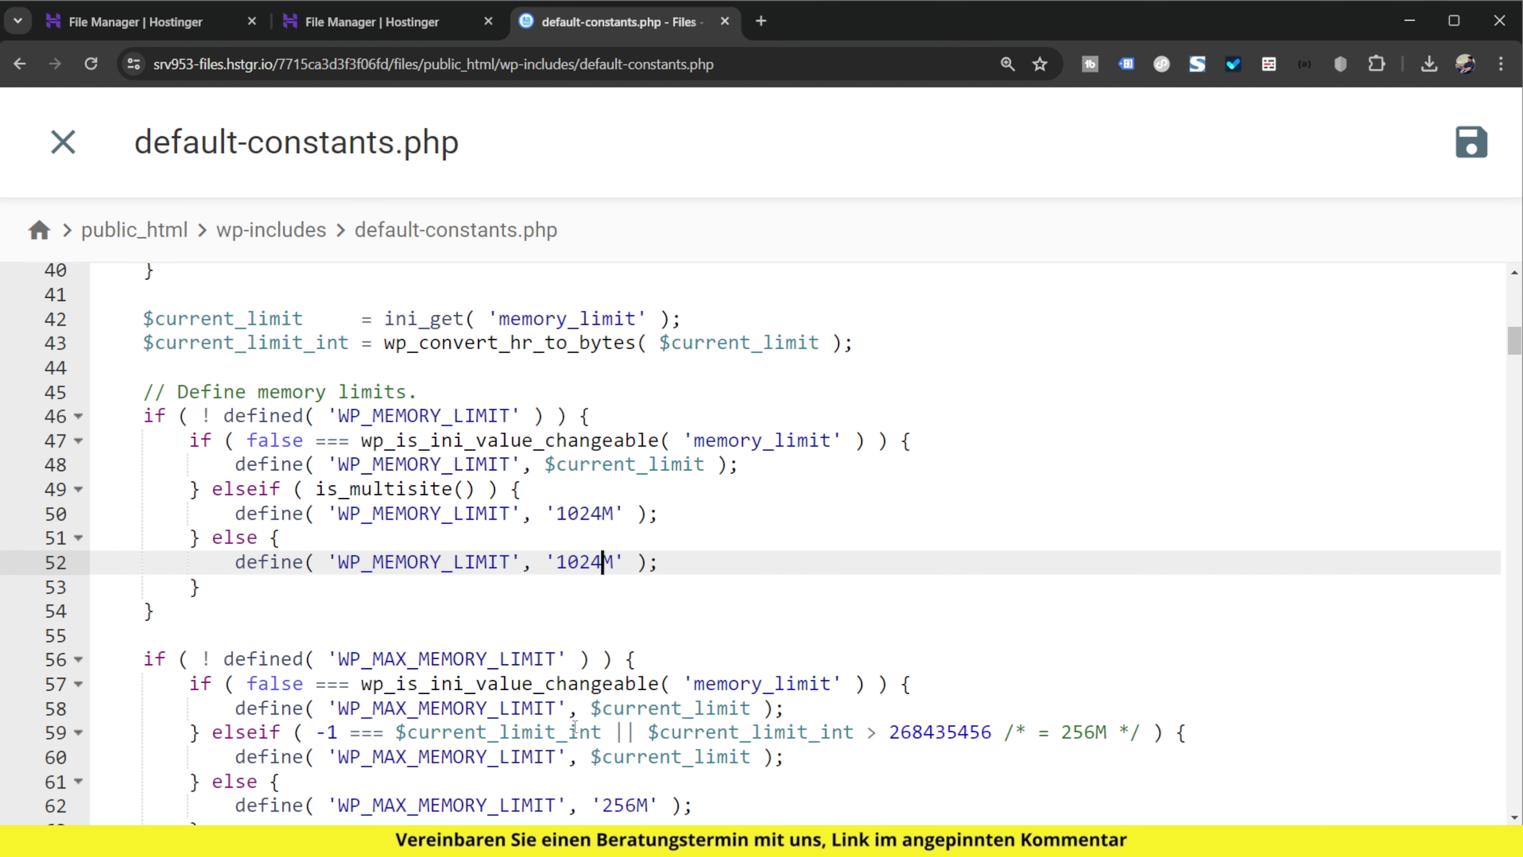
Step: Set WP_MAX_MEMORY_LIMIT in the final else branch of its definition to 1024M
scroll(708, 666, "down", 2)
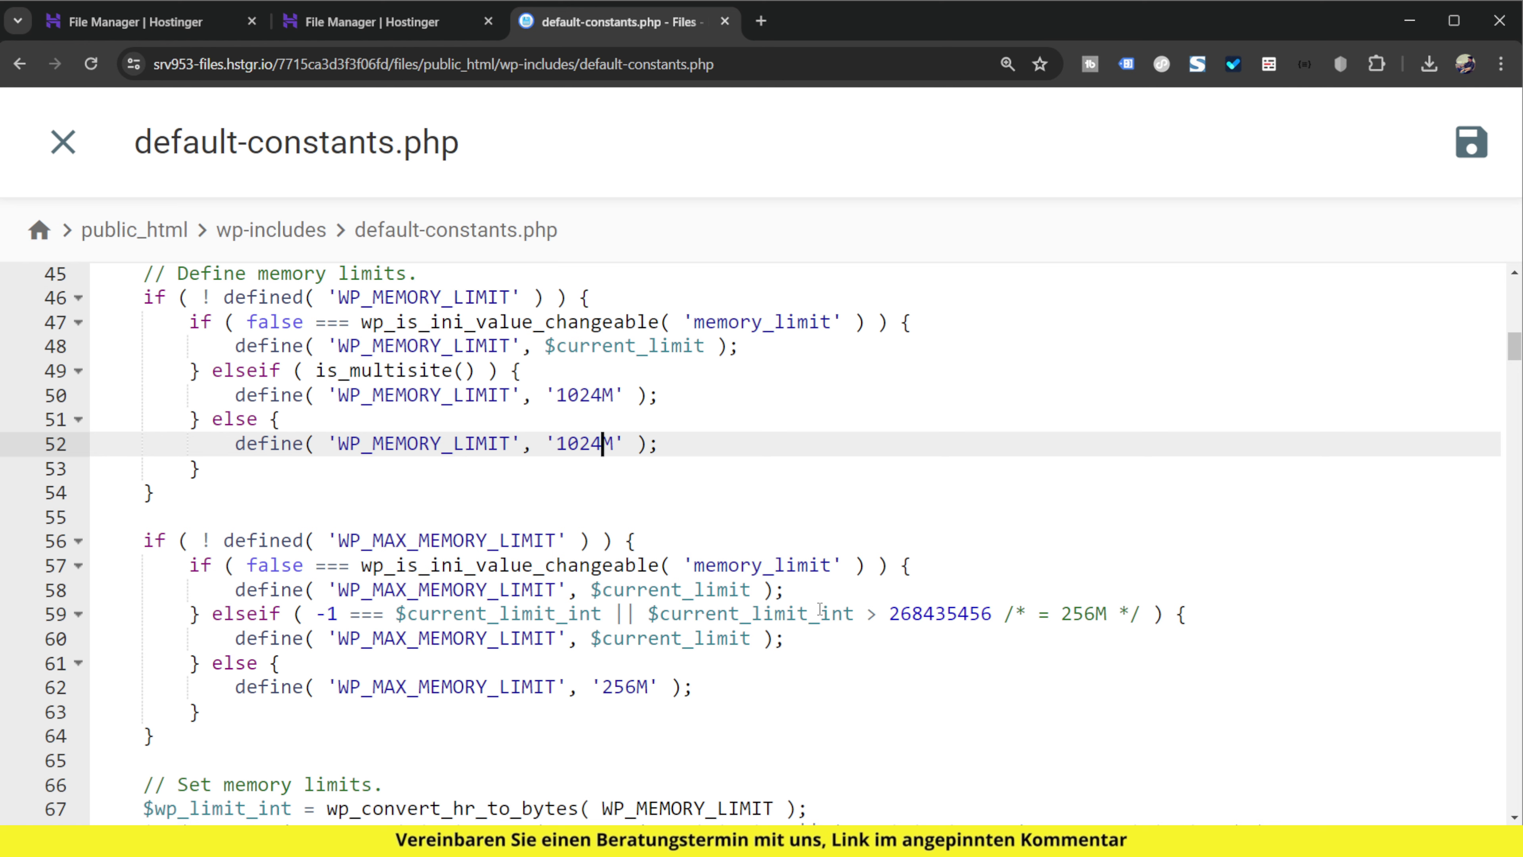
double_click(622, 688)
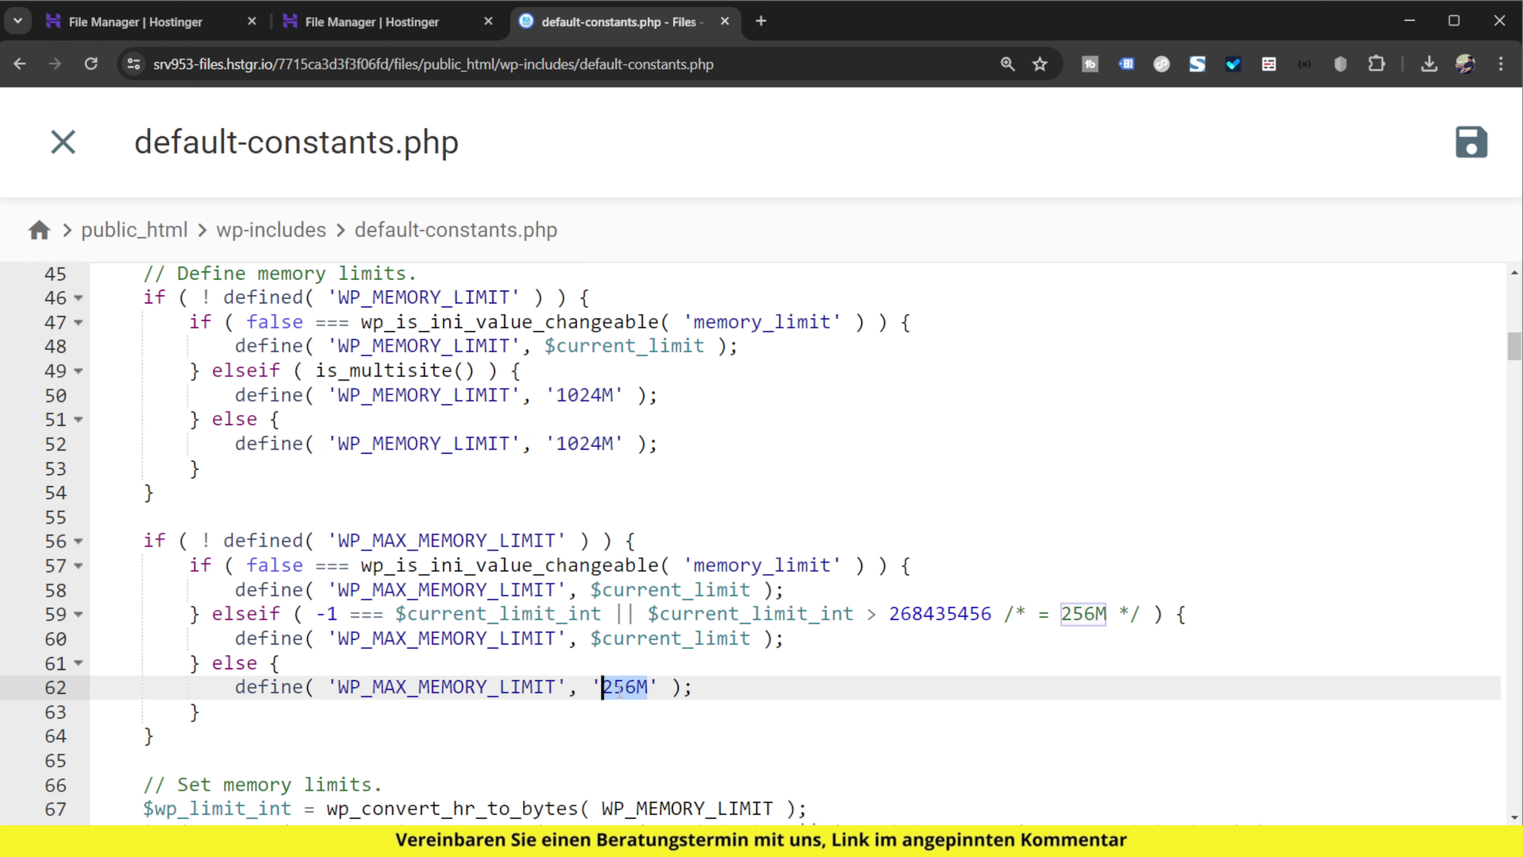
key("Left")
key("Right")
key("Right")
key("Right")
key("BackSpace")
key("BackSpace")
key("BackSpace")
type("1024")
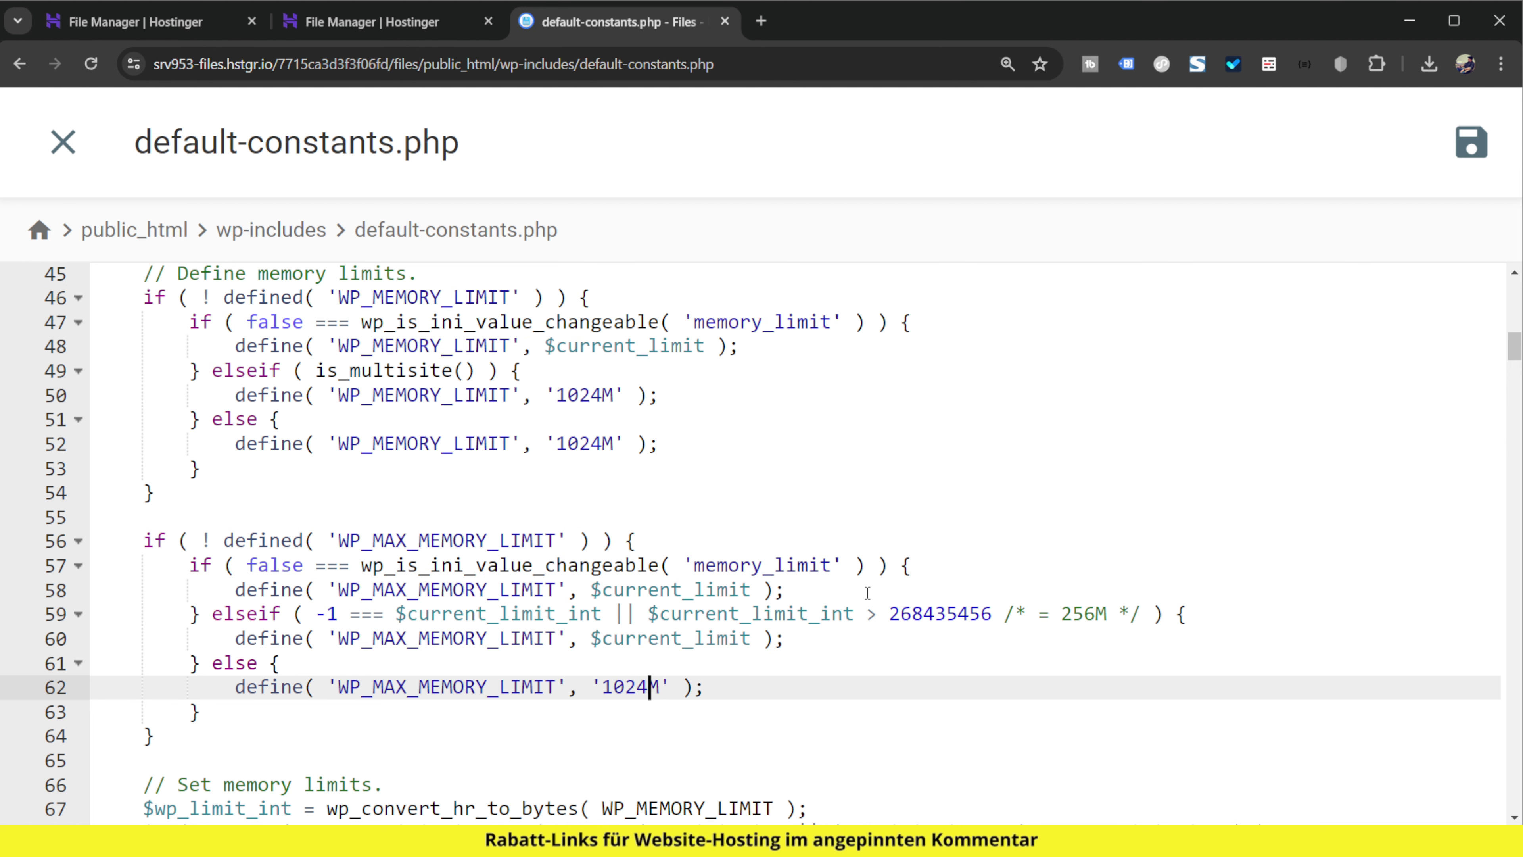
Step: Save the memory limit changes in default-constants.php
left_click(1480, 170)
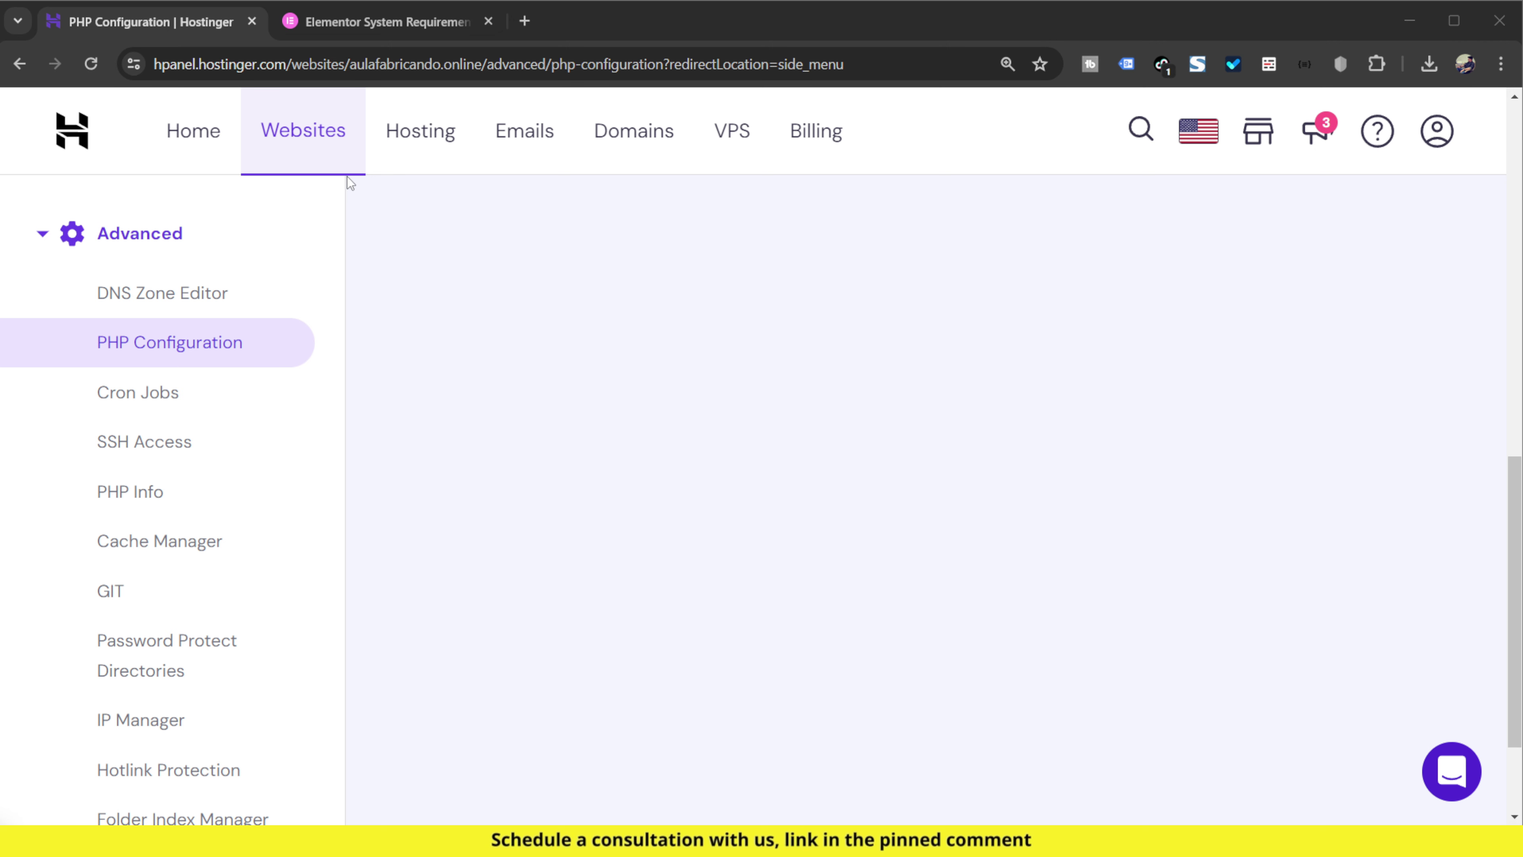
Step: Review the built-in and optional PHP extensions in the site's PHP Configuration, checking which ones are enabled
left_click(175, 347)
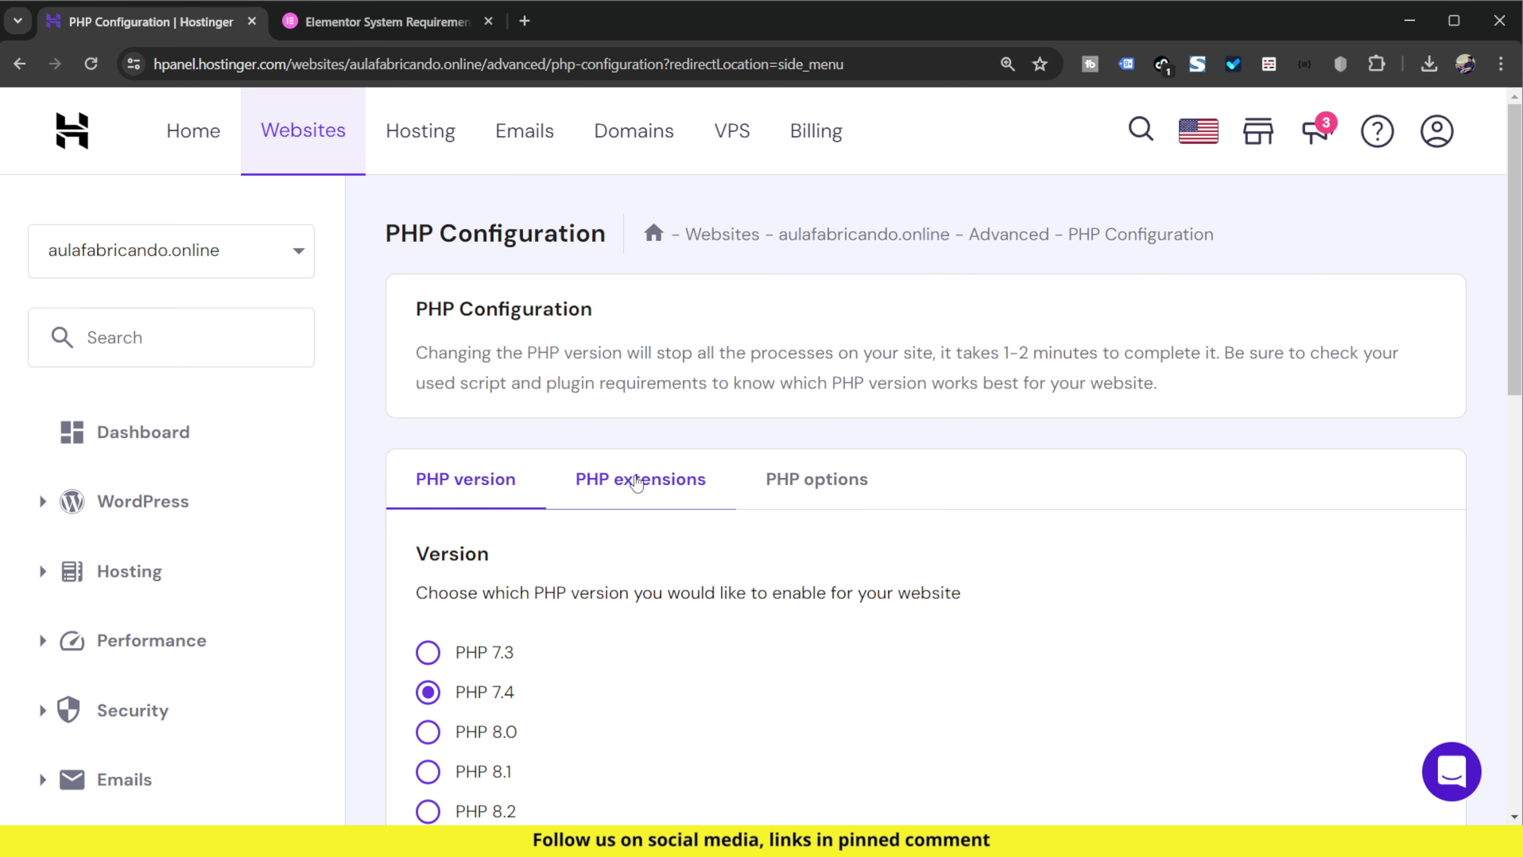
left_click(658, 477)
scroll(720, 480, "down", 3)
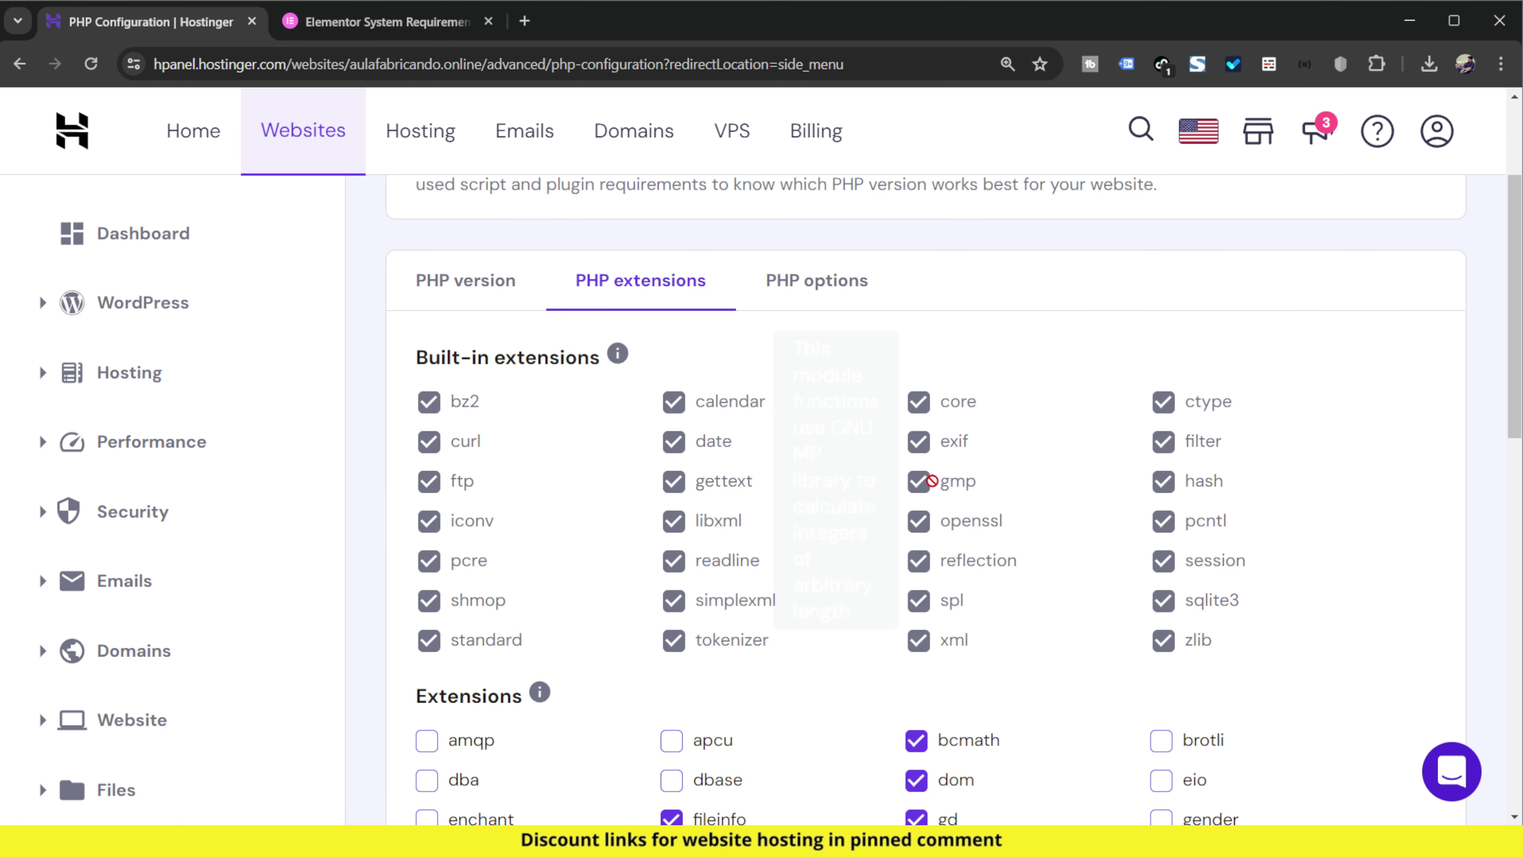
scroll(775, 643, "down", 4)
scroll(971, 492, "up", 2)
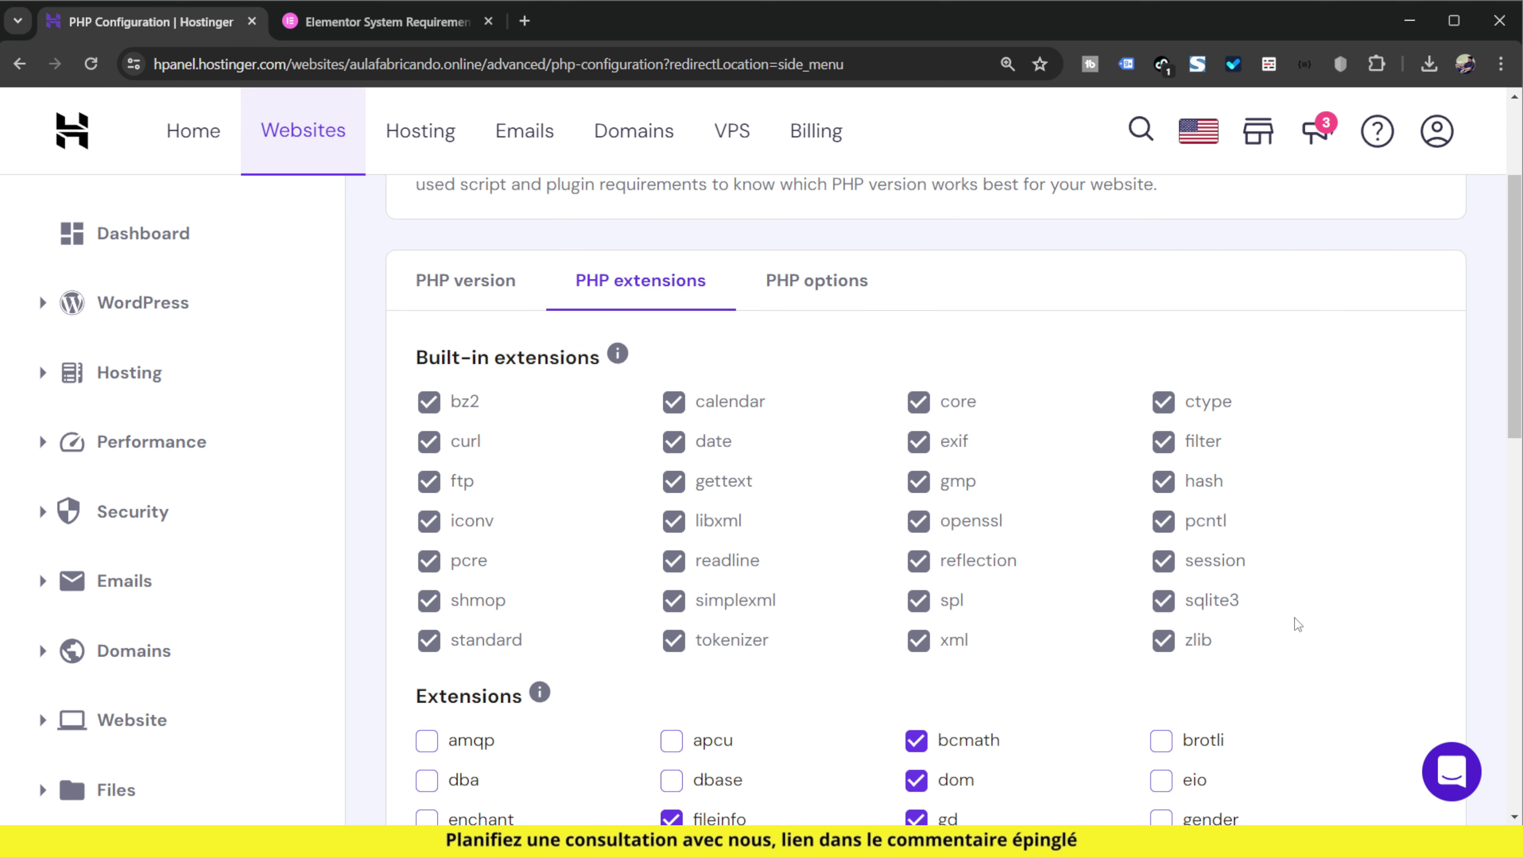
scroll(1296, 624, "down", 4)
scroll(1062, 557, "down", 10)
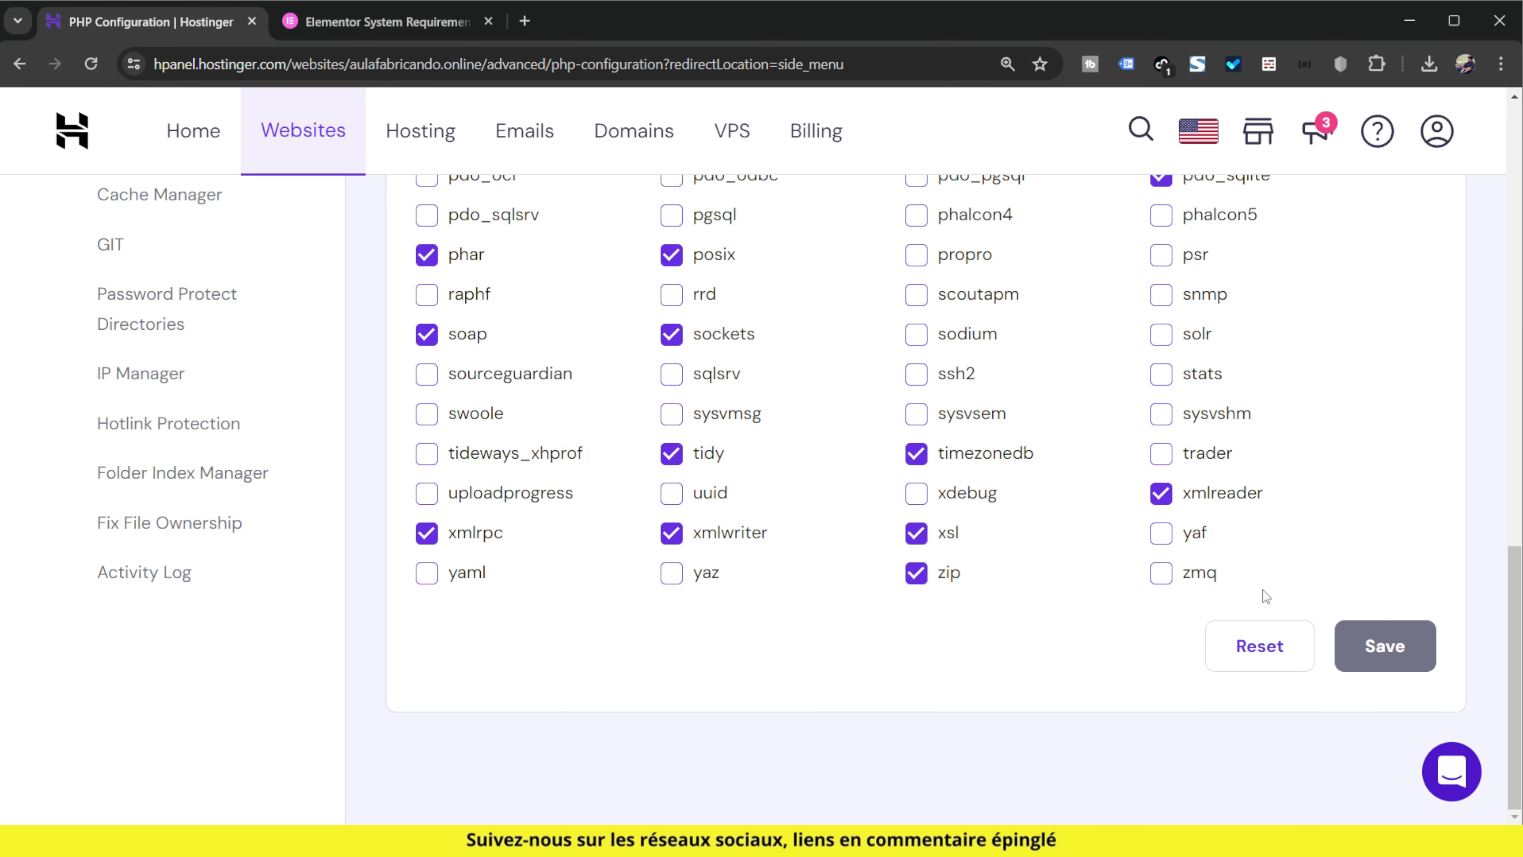
scroll(1275, 573, "up", 8)
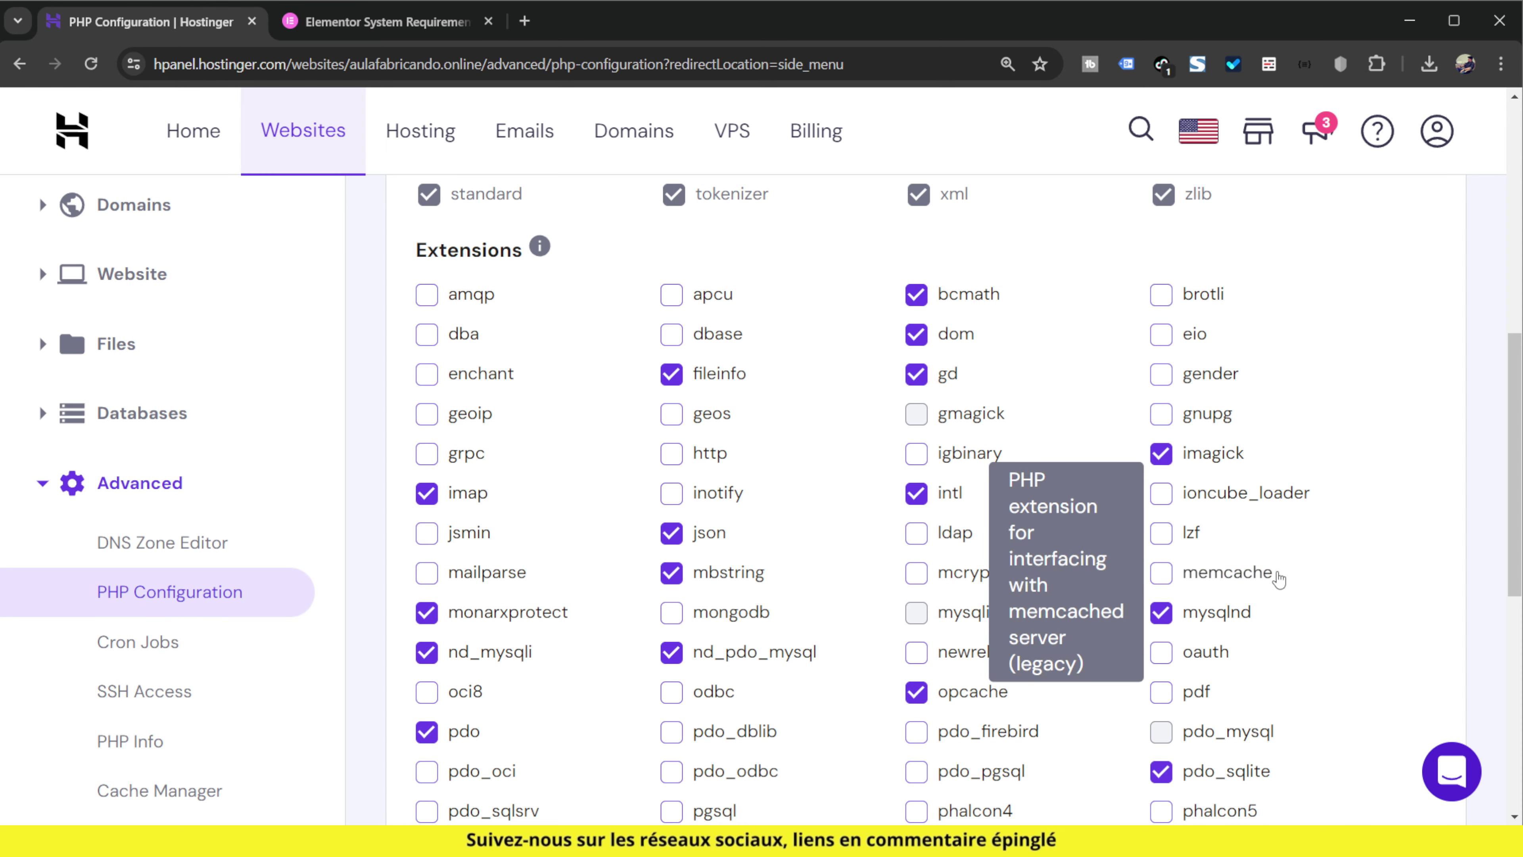
scroll(1281, 577, "up", 4)
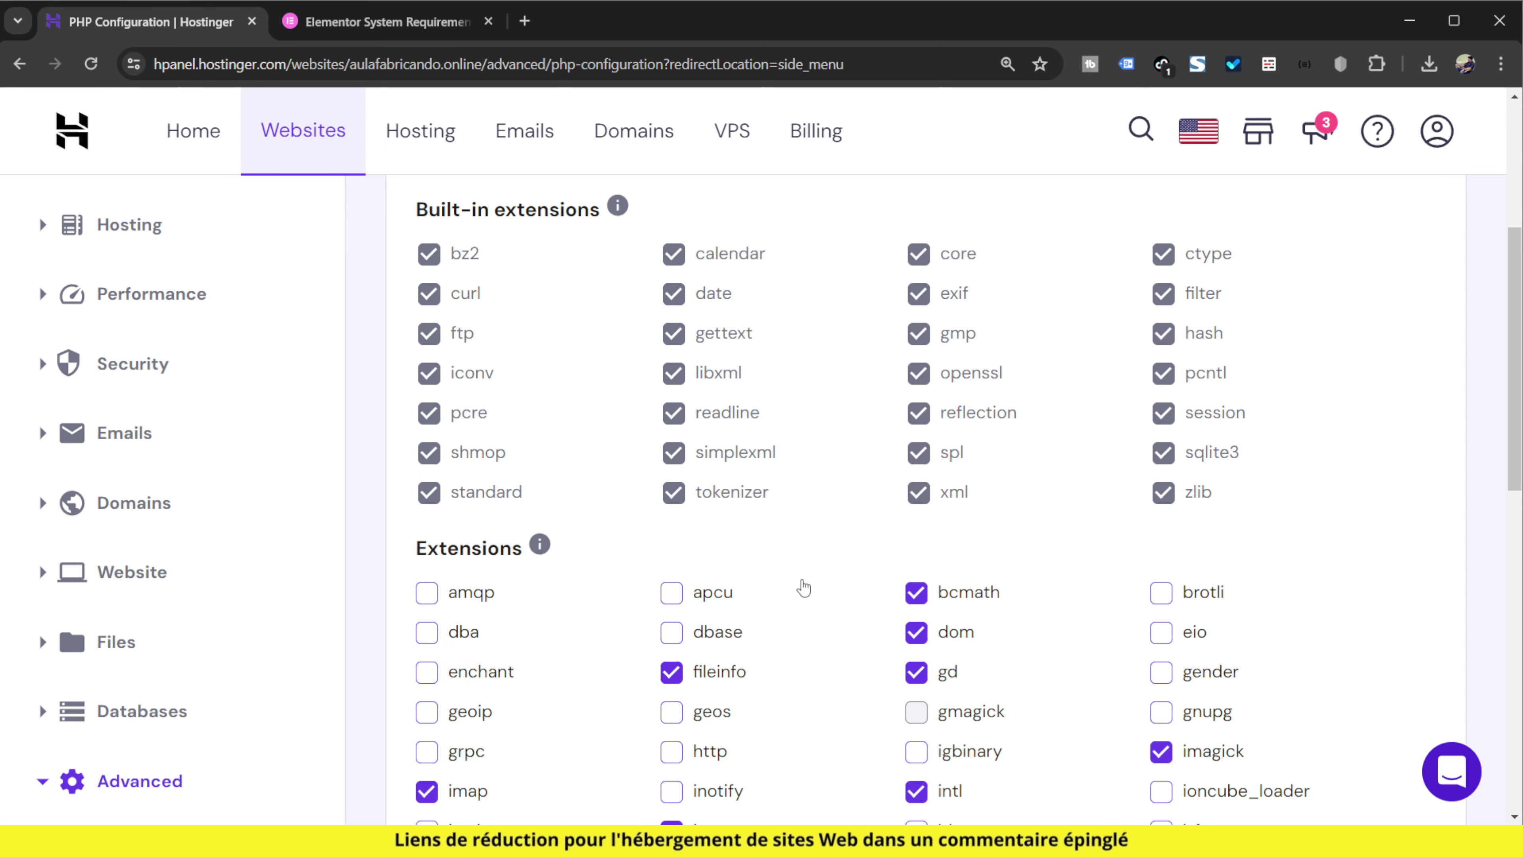
scroll(1183, 672, "down", 4)
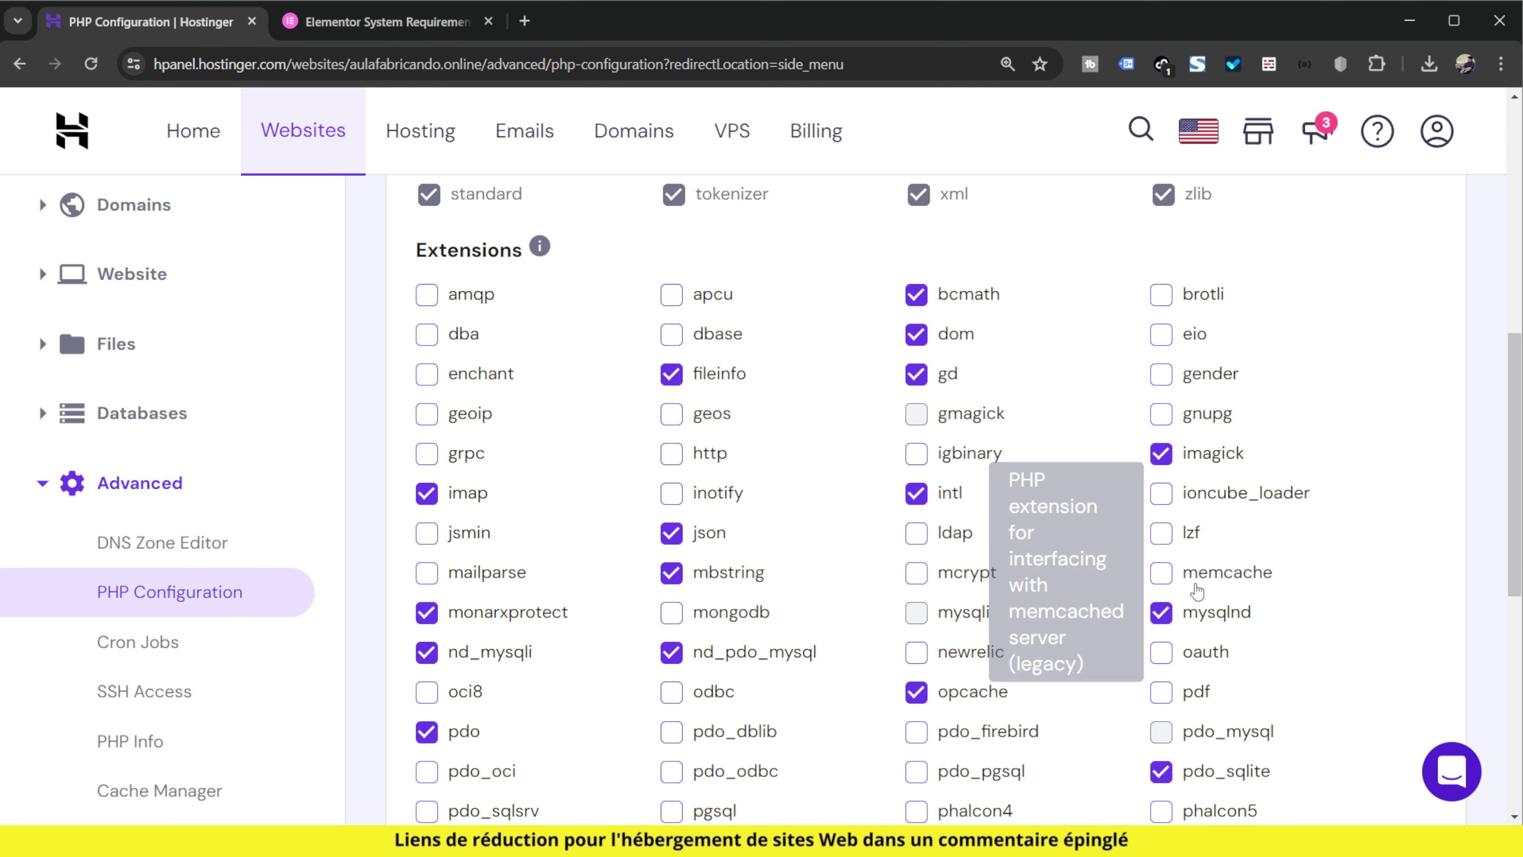
scroll(1186, 554, "down", 4)
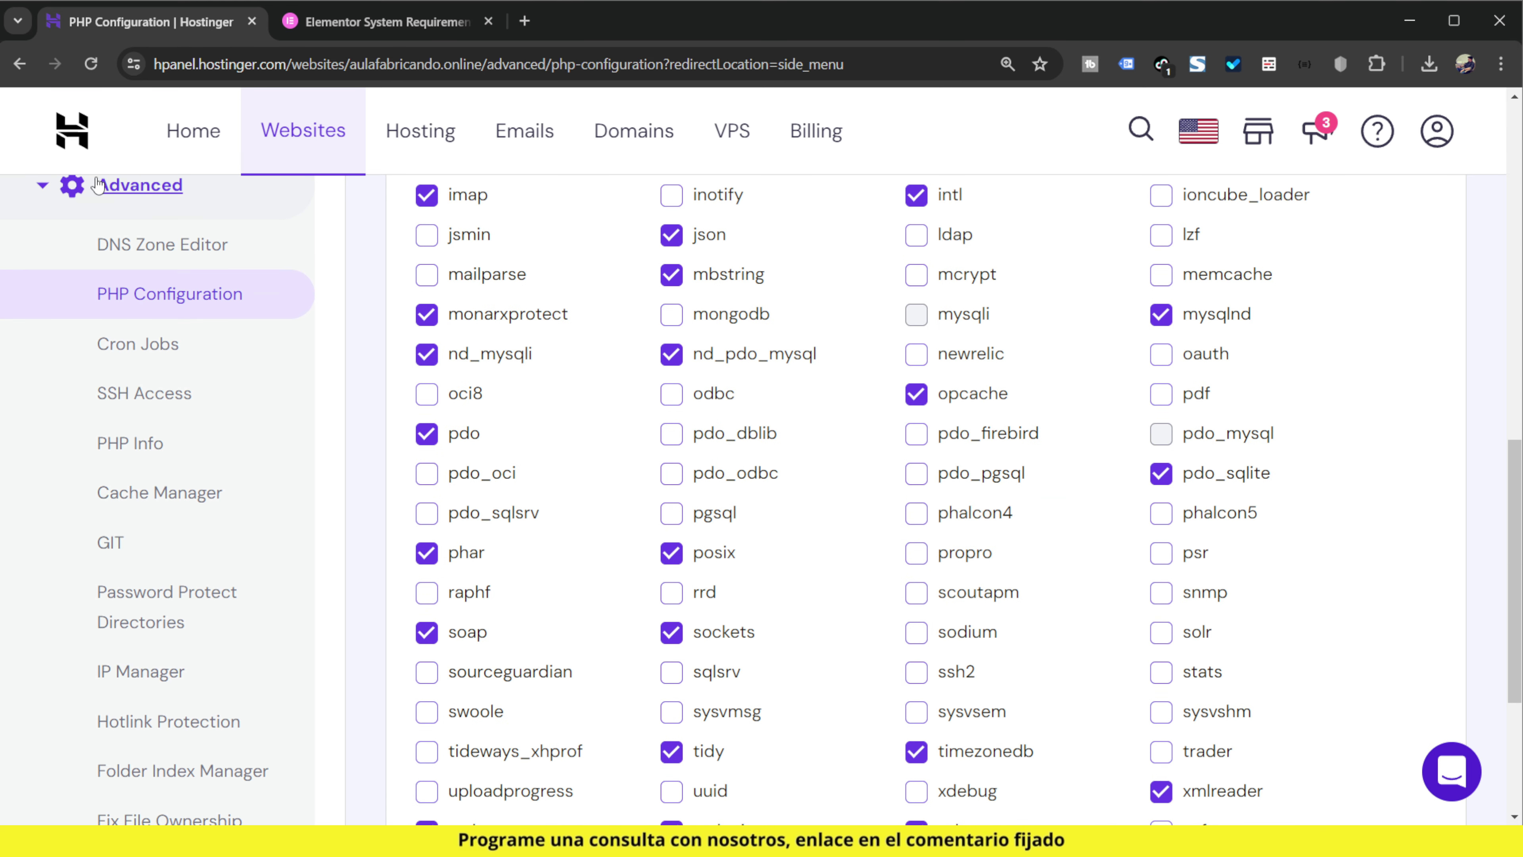
scroll(840, 510, "down", 4)
scroll(1053, 594, "up", 10)
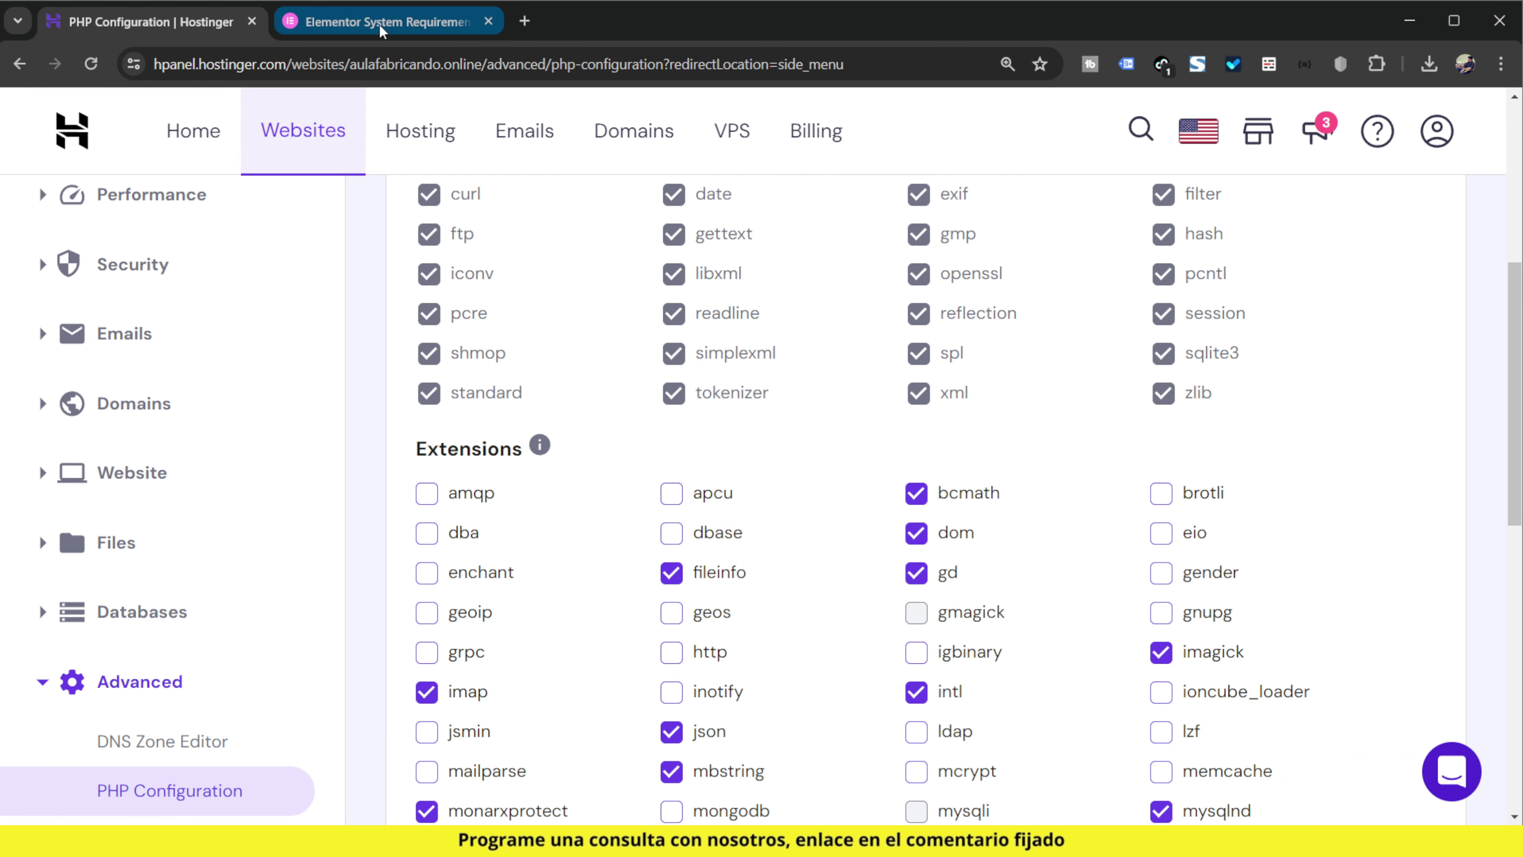
Step: Check the PHP Z-Lib extension section of the Elementor System Requirements page, and return to the PHP Configuration page
mouse_move(379, 36)
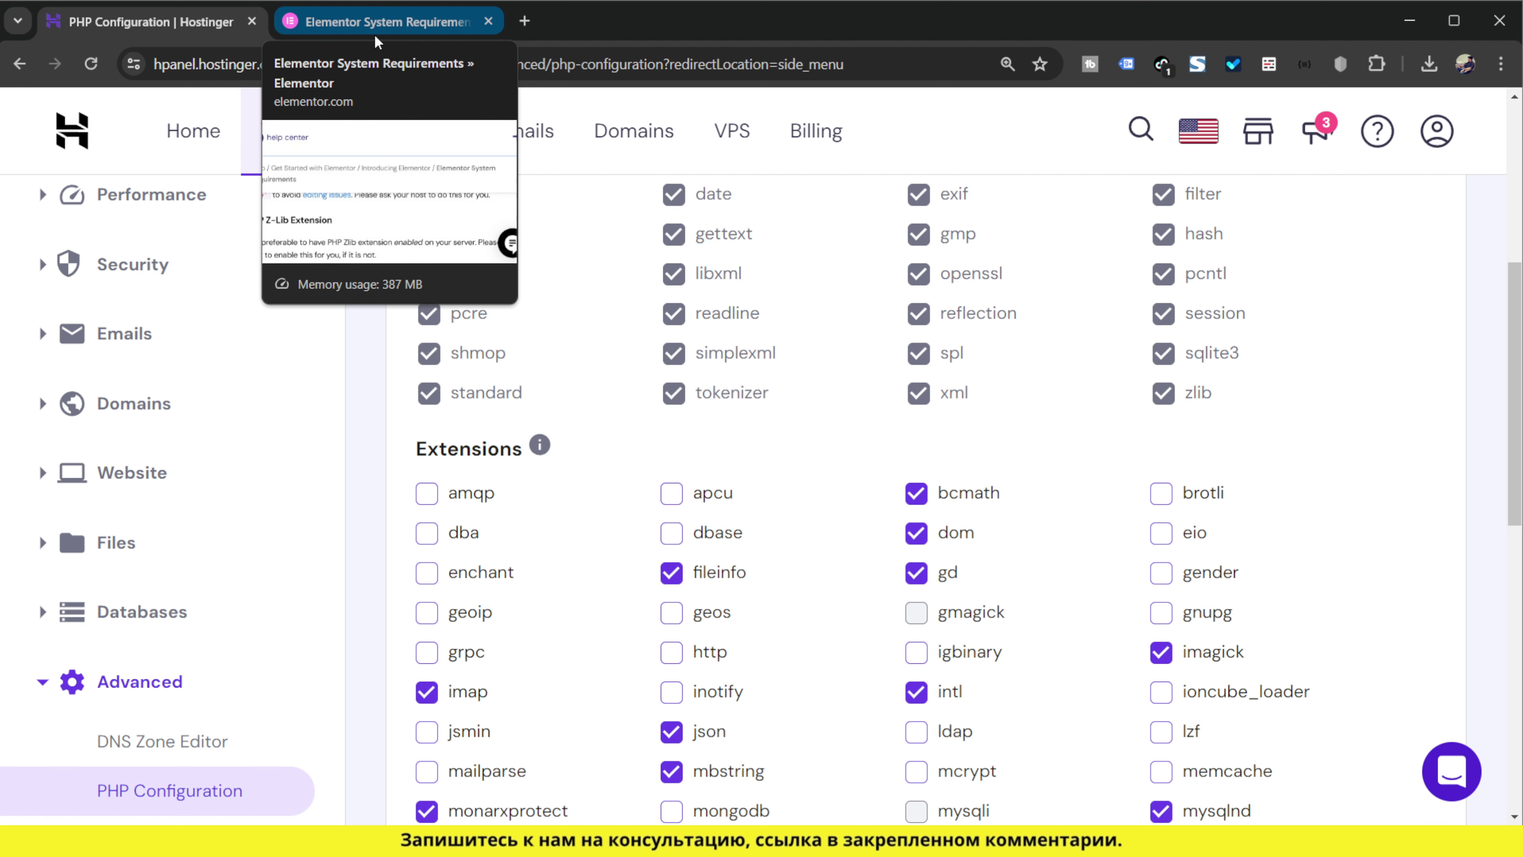
left_click(376, 38)
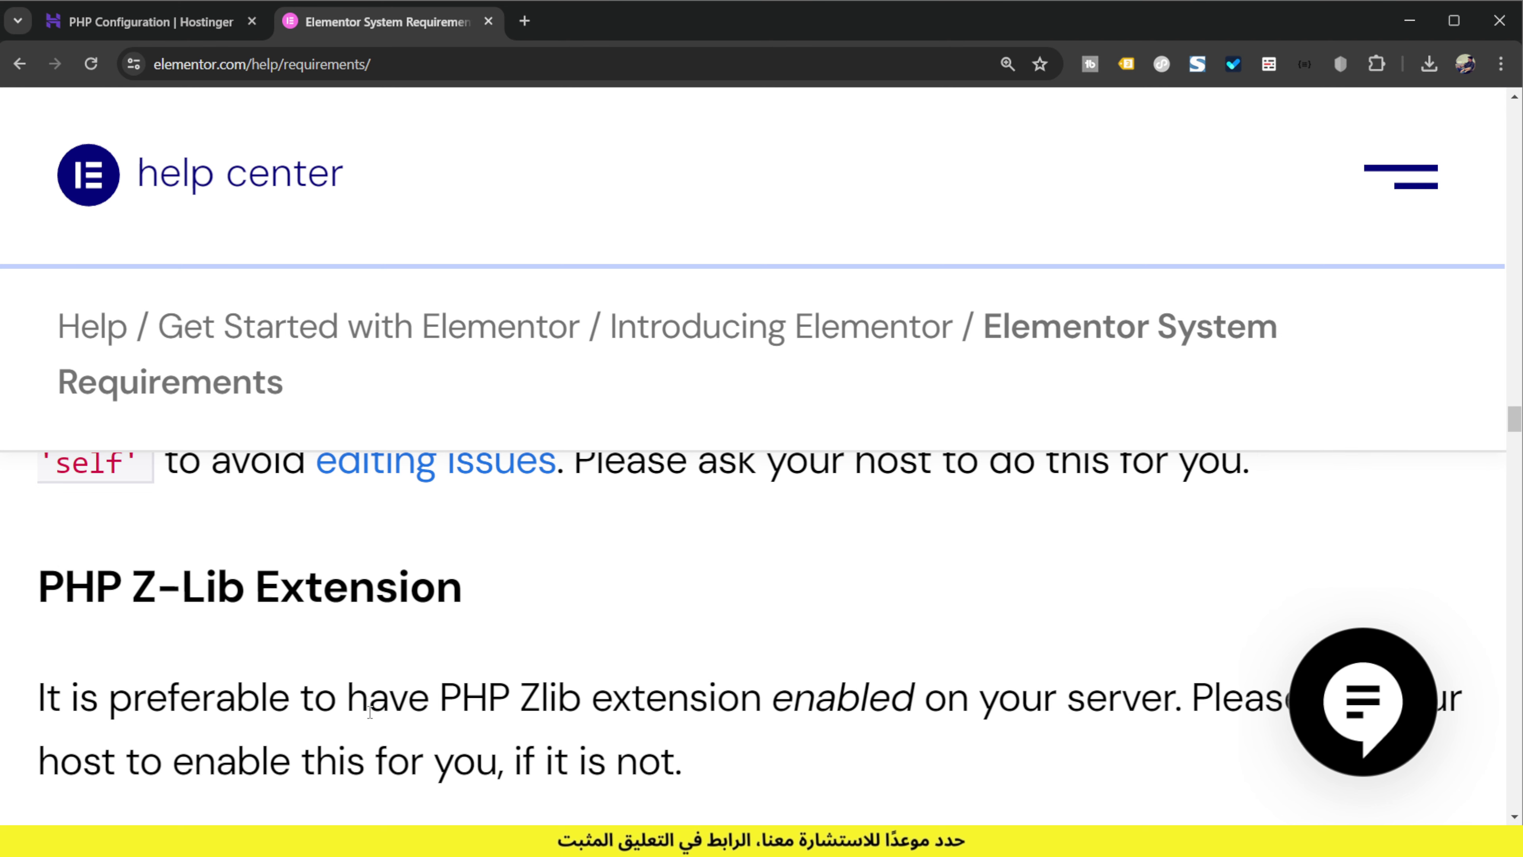
left_click(125, 30)
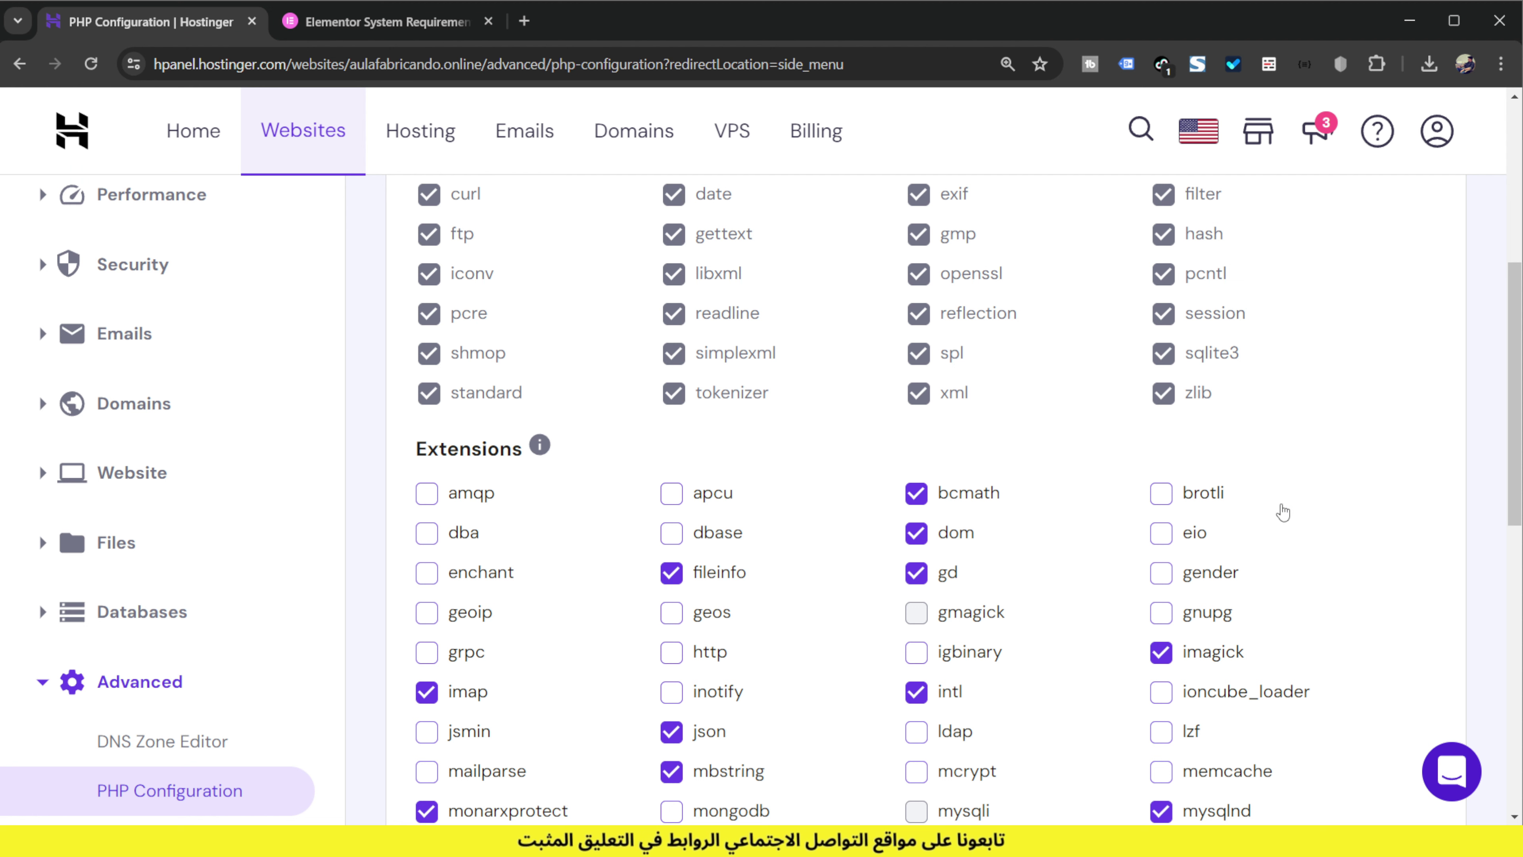
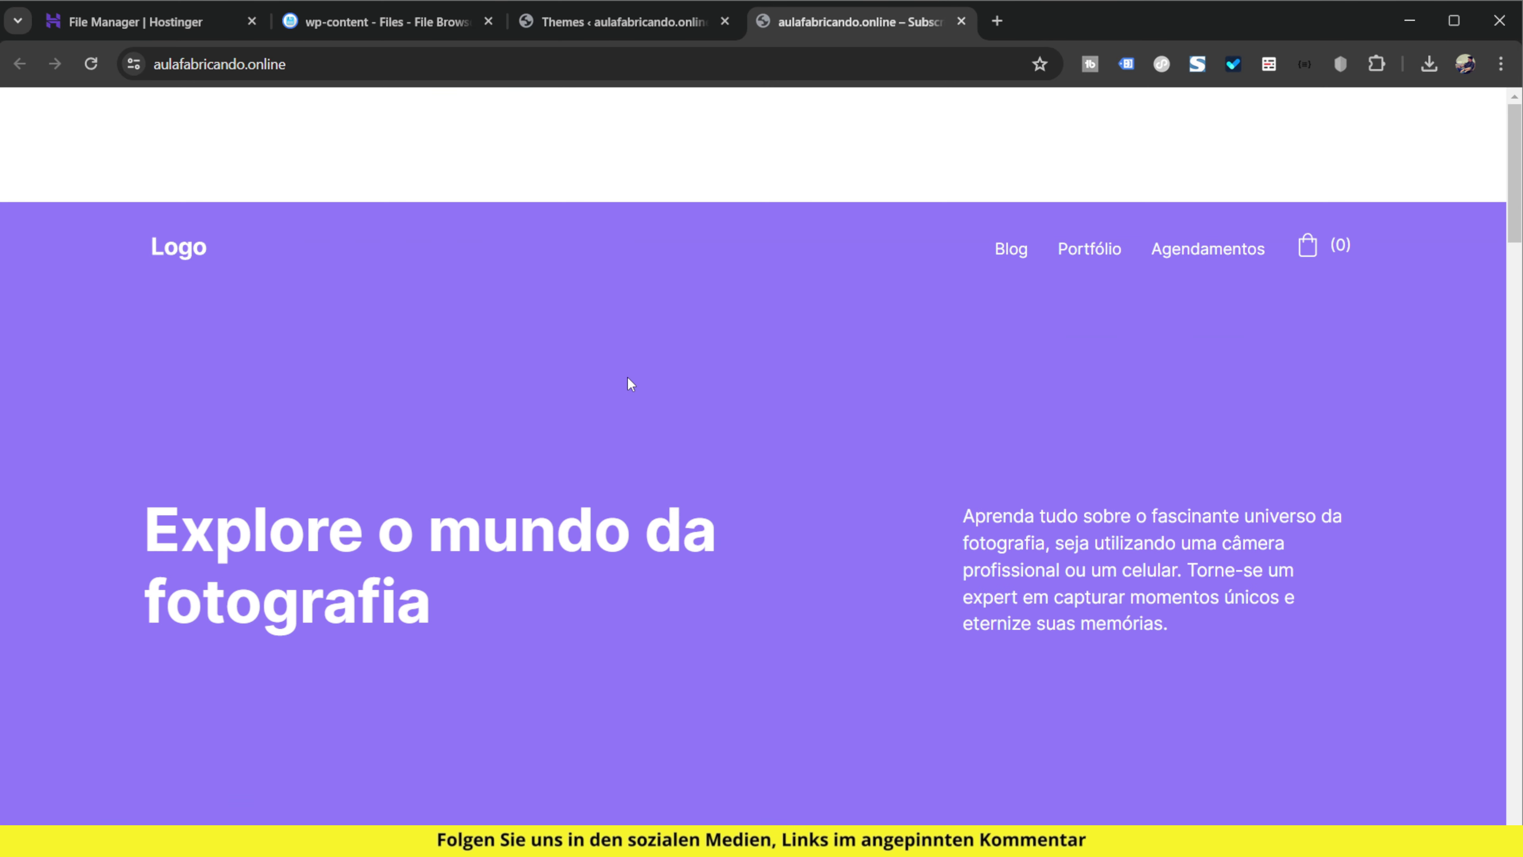
Step: Examine the aulafabricando.online home page from the header down to the newsletter footer for display problems
scroll(623, 415, "down", 10)
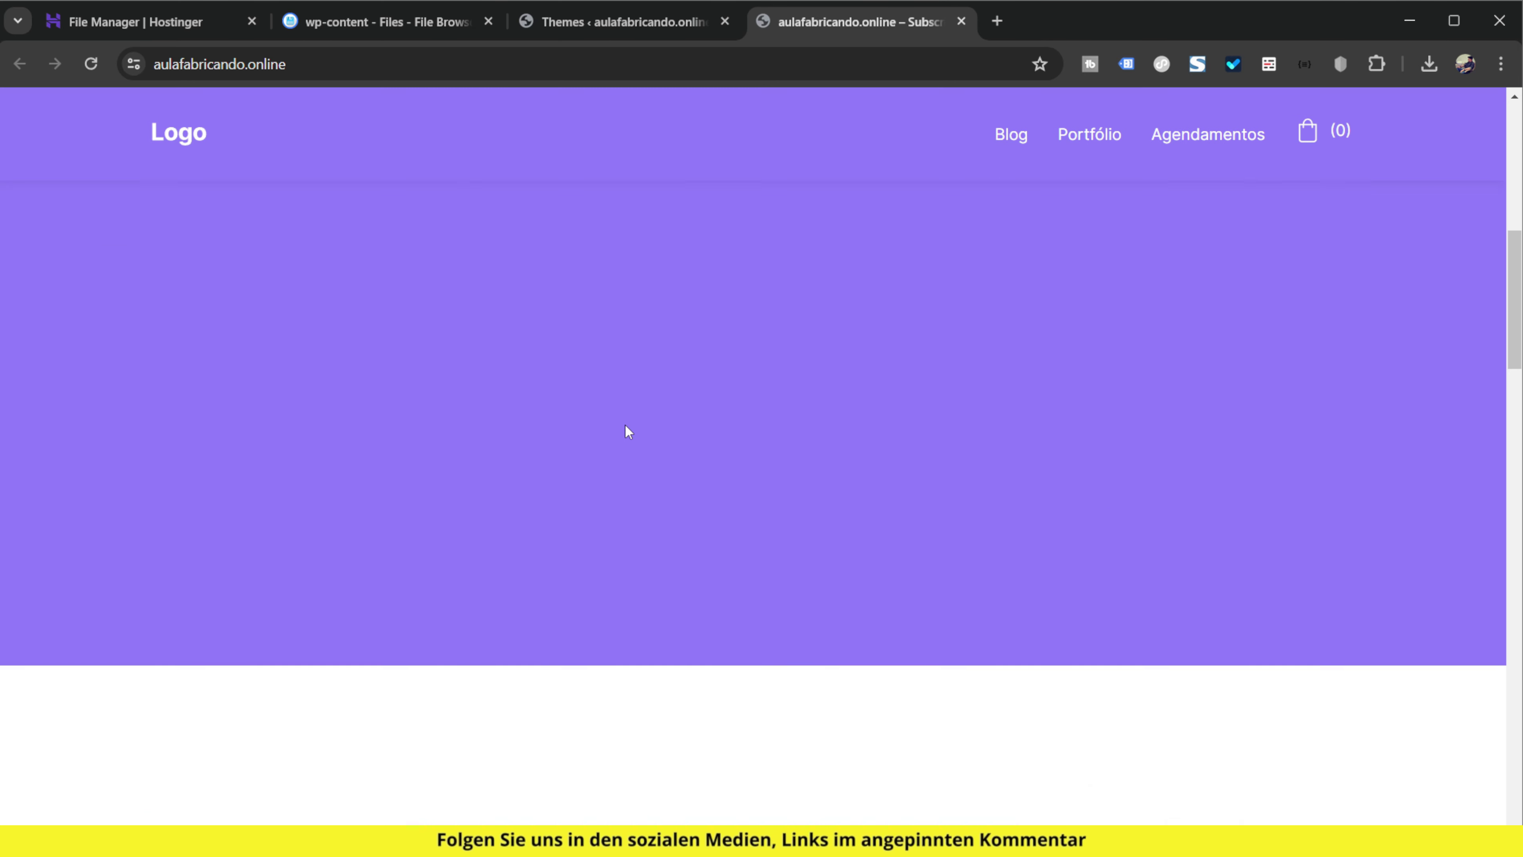
scroll(627, 432, "up", 7)
scroll(630, 427, "down", 15)
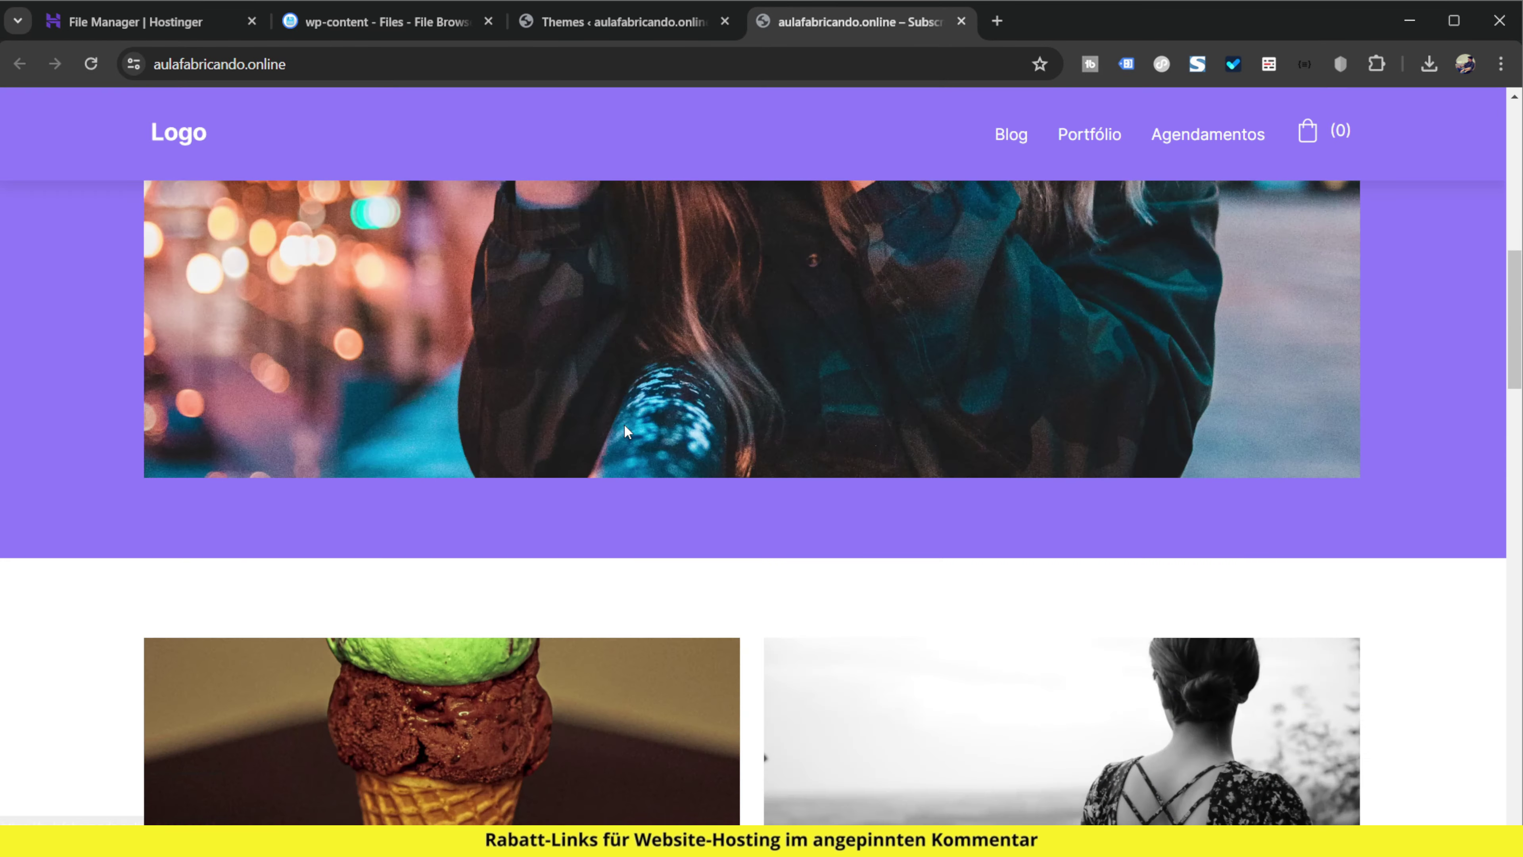
scroll(640, 427, "down", 10)
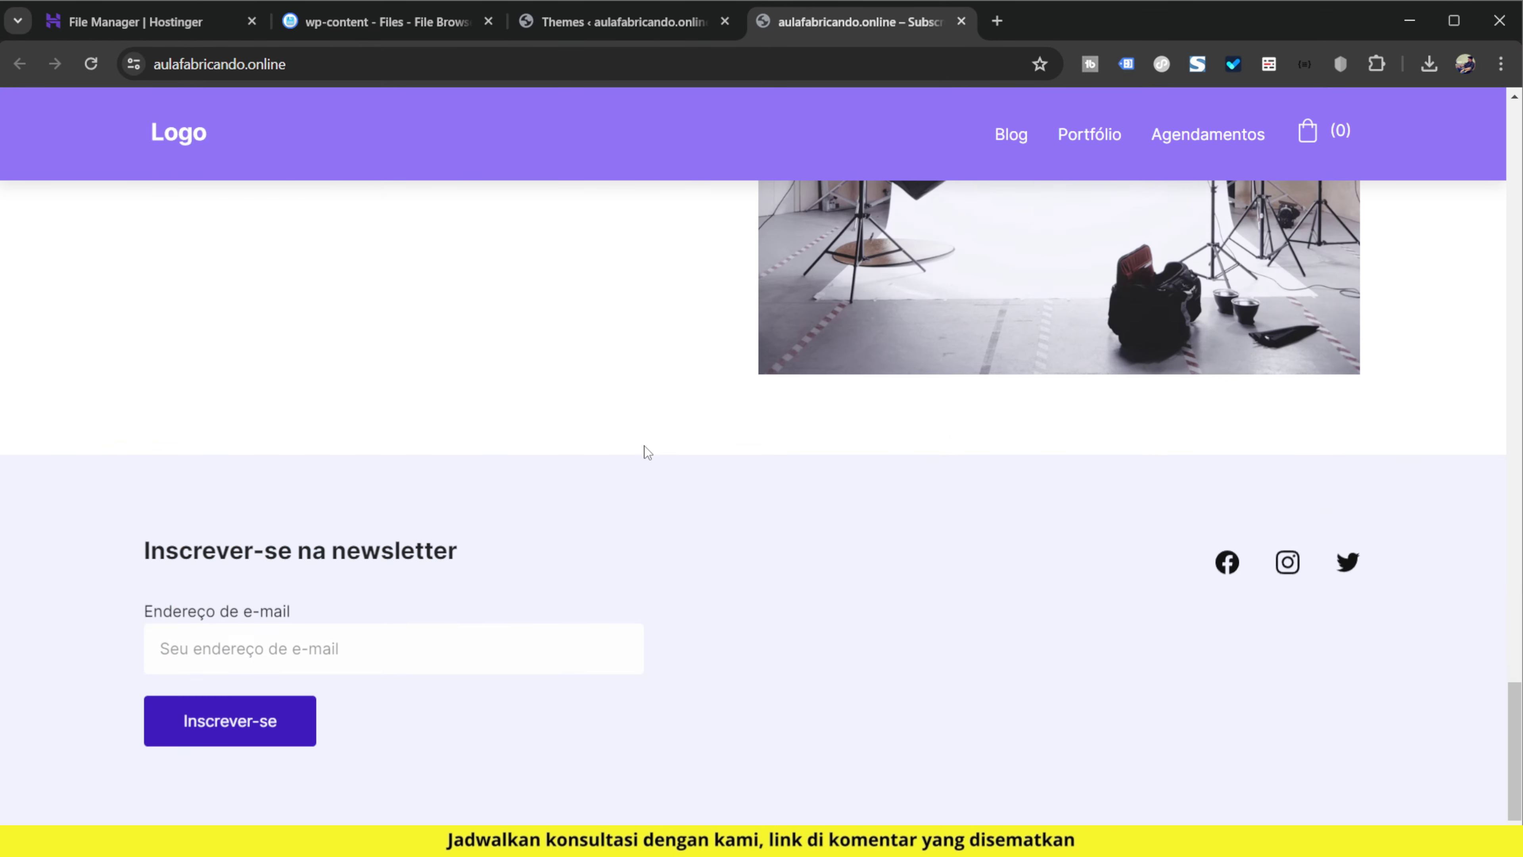
scroll(665, 480, "up", 7)
scroll(669, 516, "up", 12)
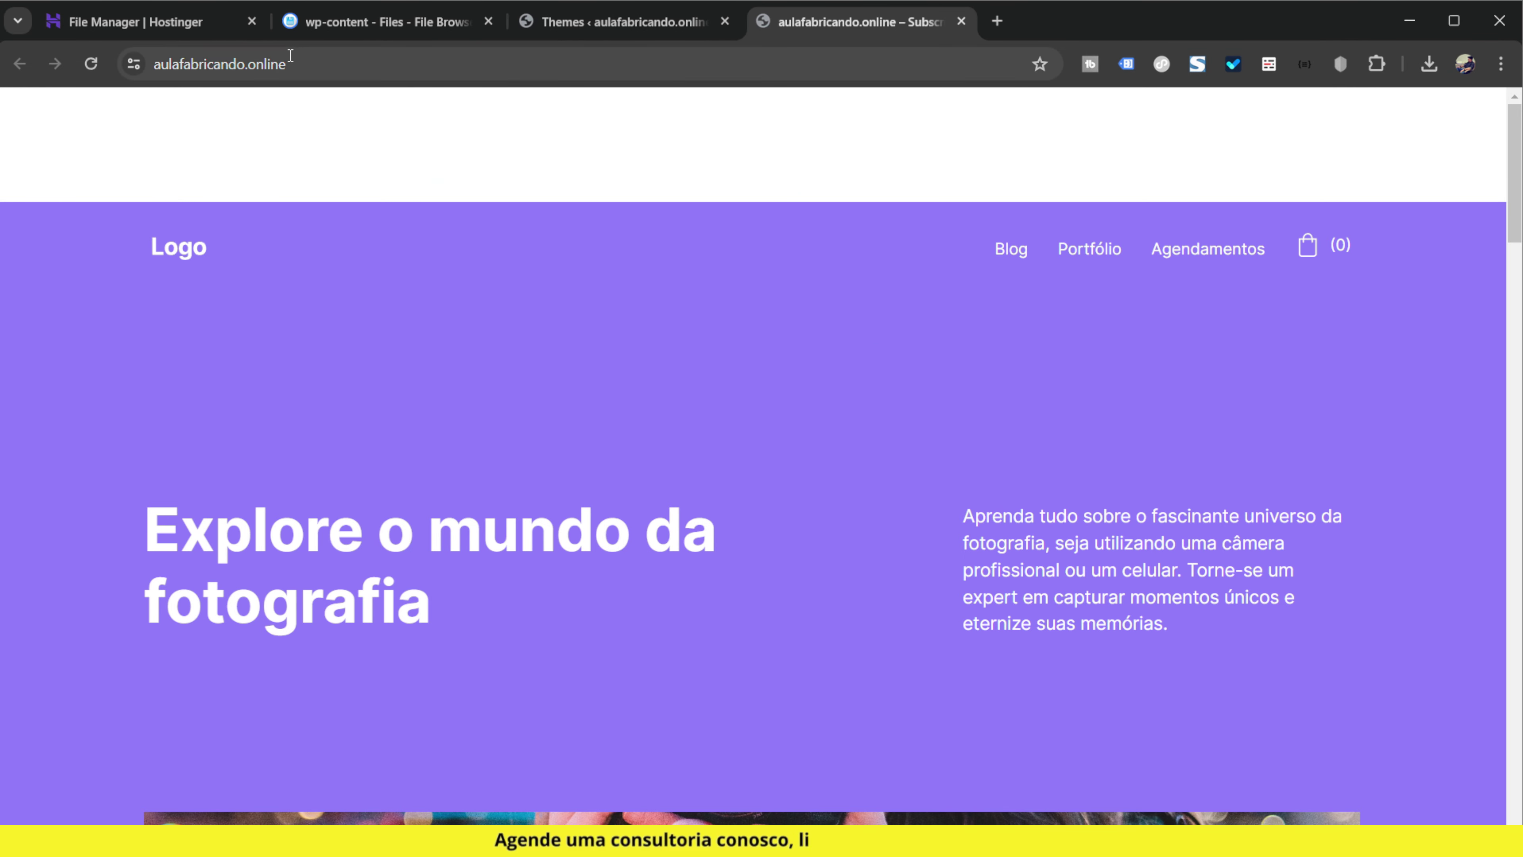
left_click(299, 55)
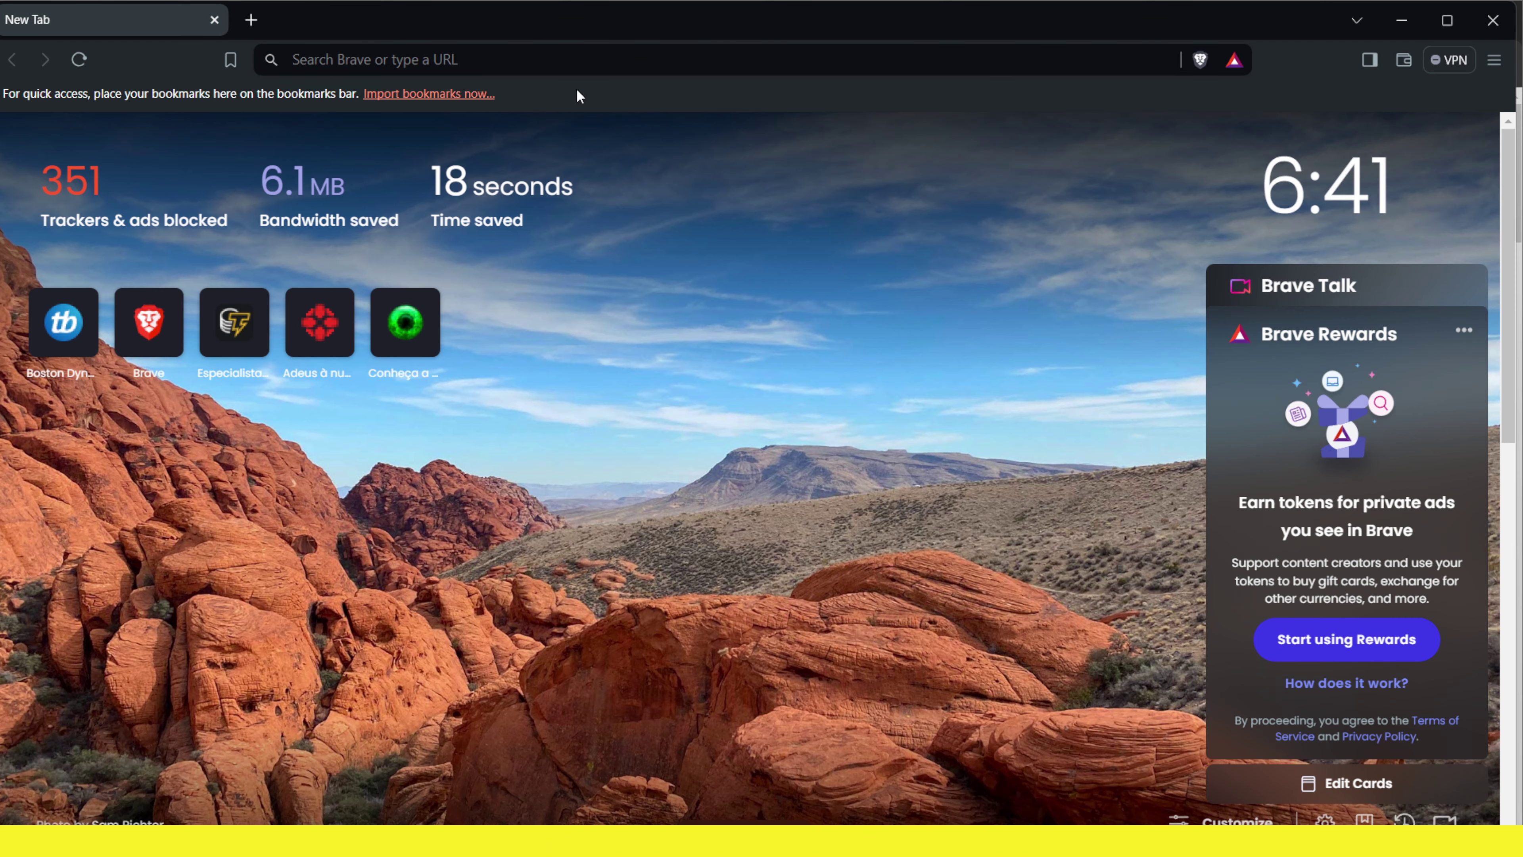
type("https://aulafabricando.online/")
key("Return")
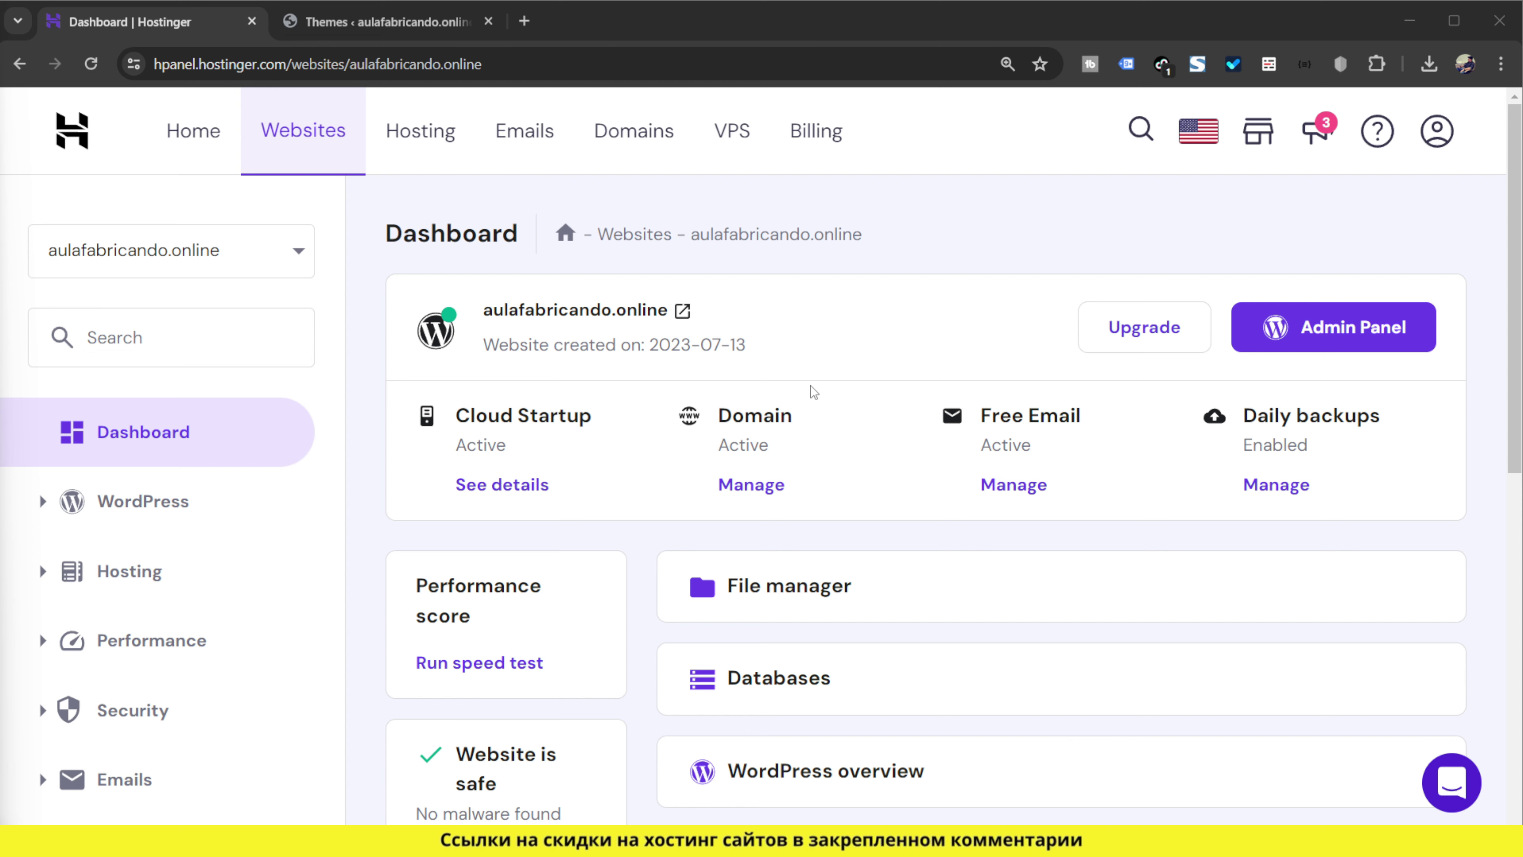
Step: Open the Hostinger file manager for the files of aulafabricando.online only and enter the public_html folder
scroll(243, 565, "down", 10)
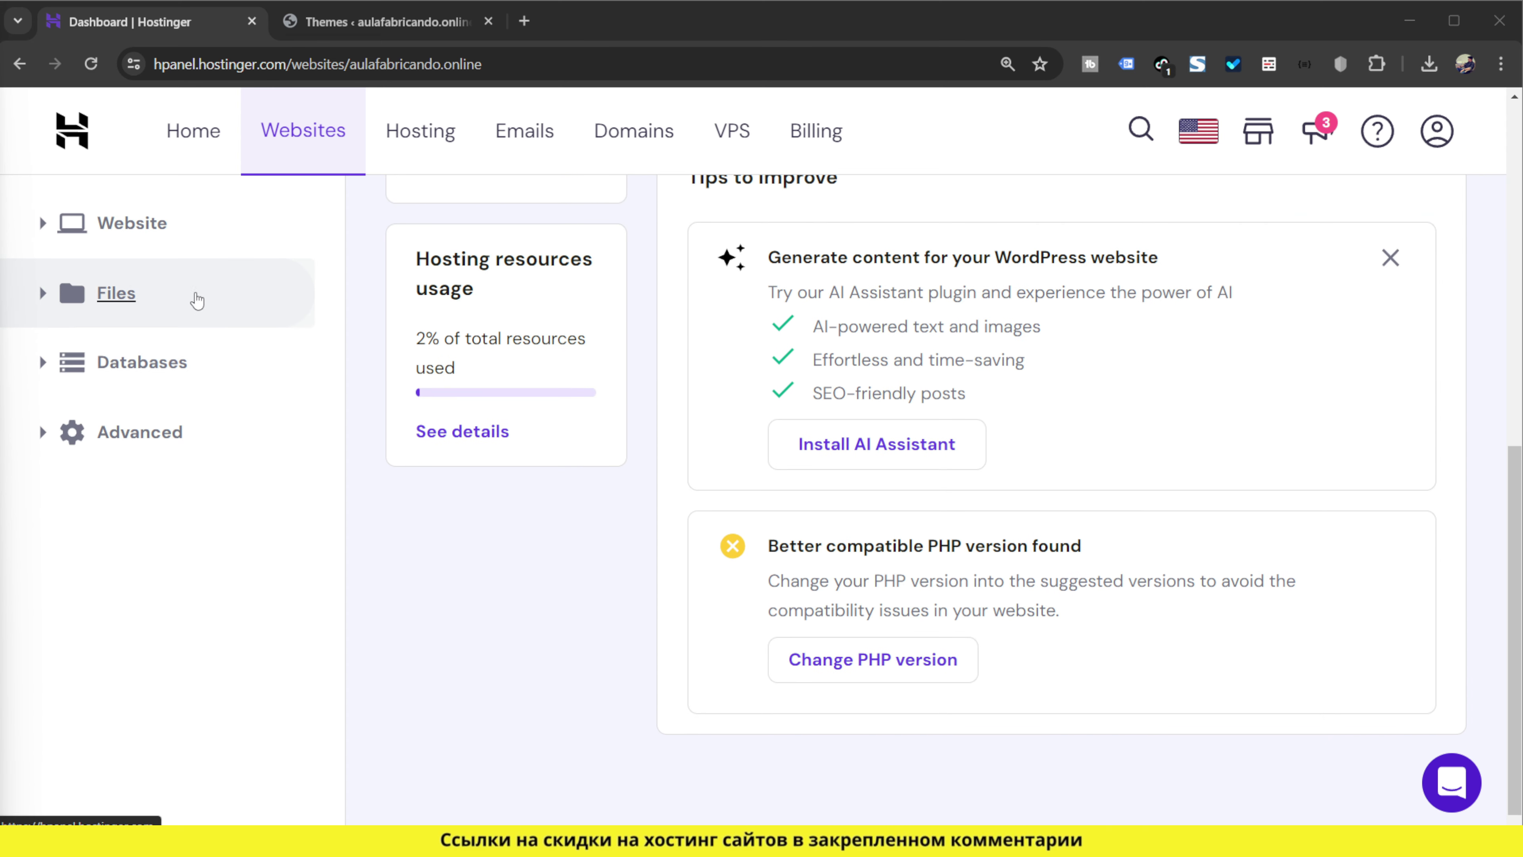
left_click(196, 300)
left_click(187, 360)
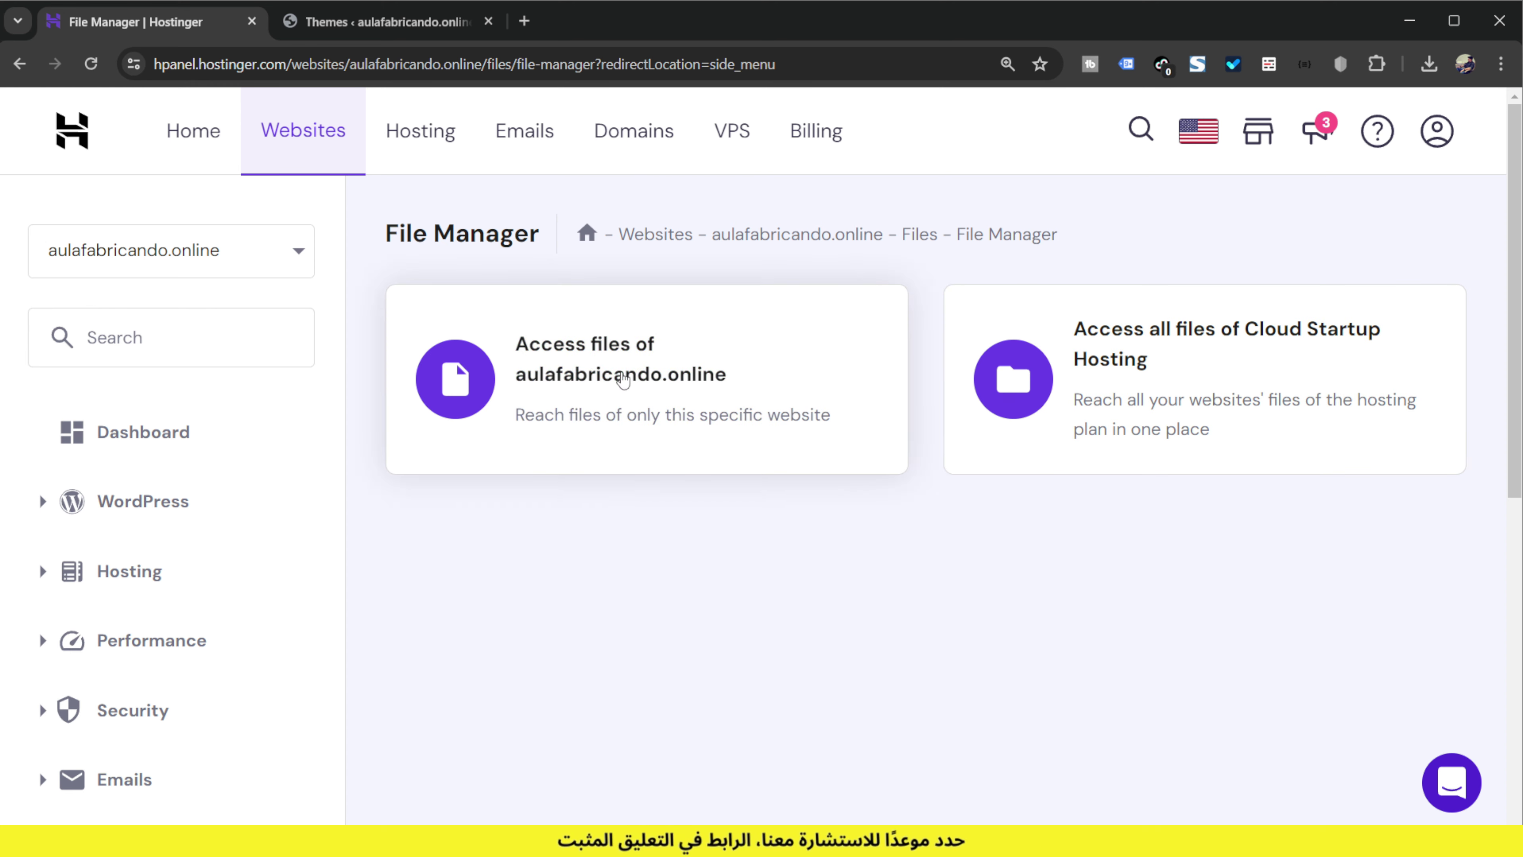
left_click(624, 379)
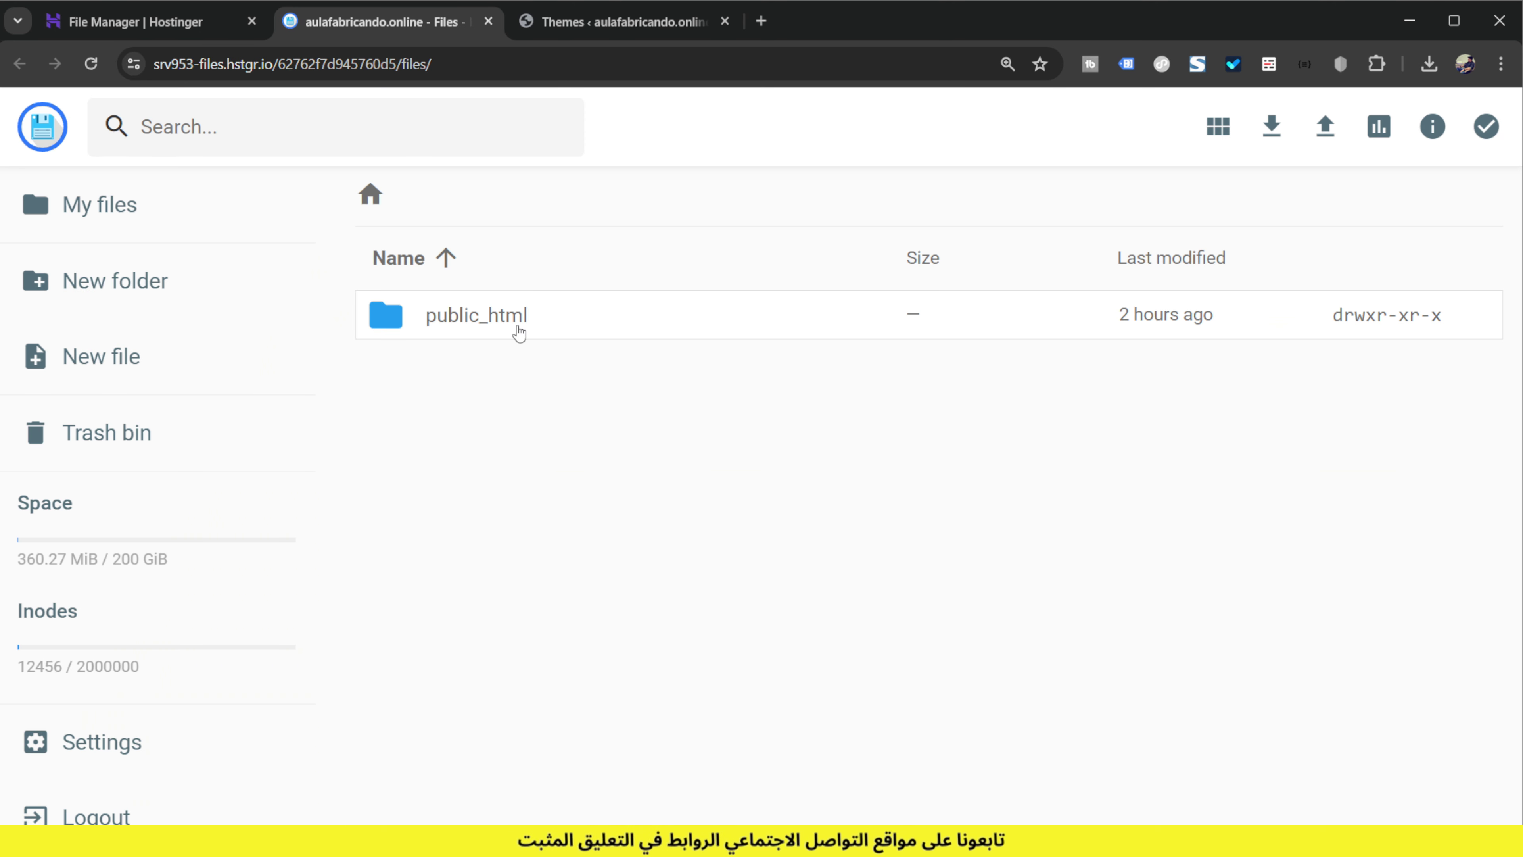
double_click(519, 329)
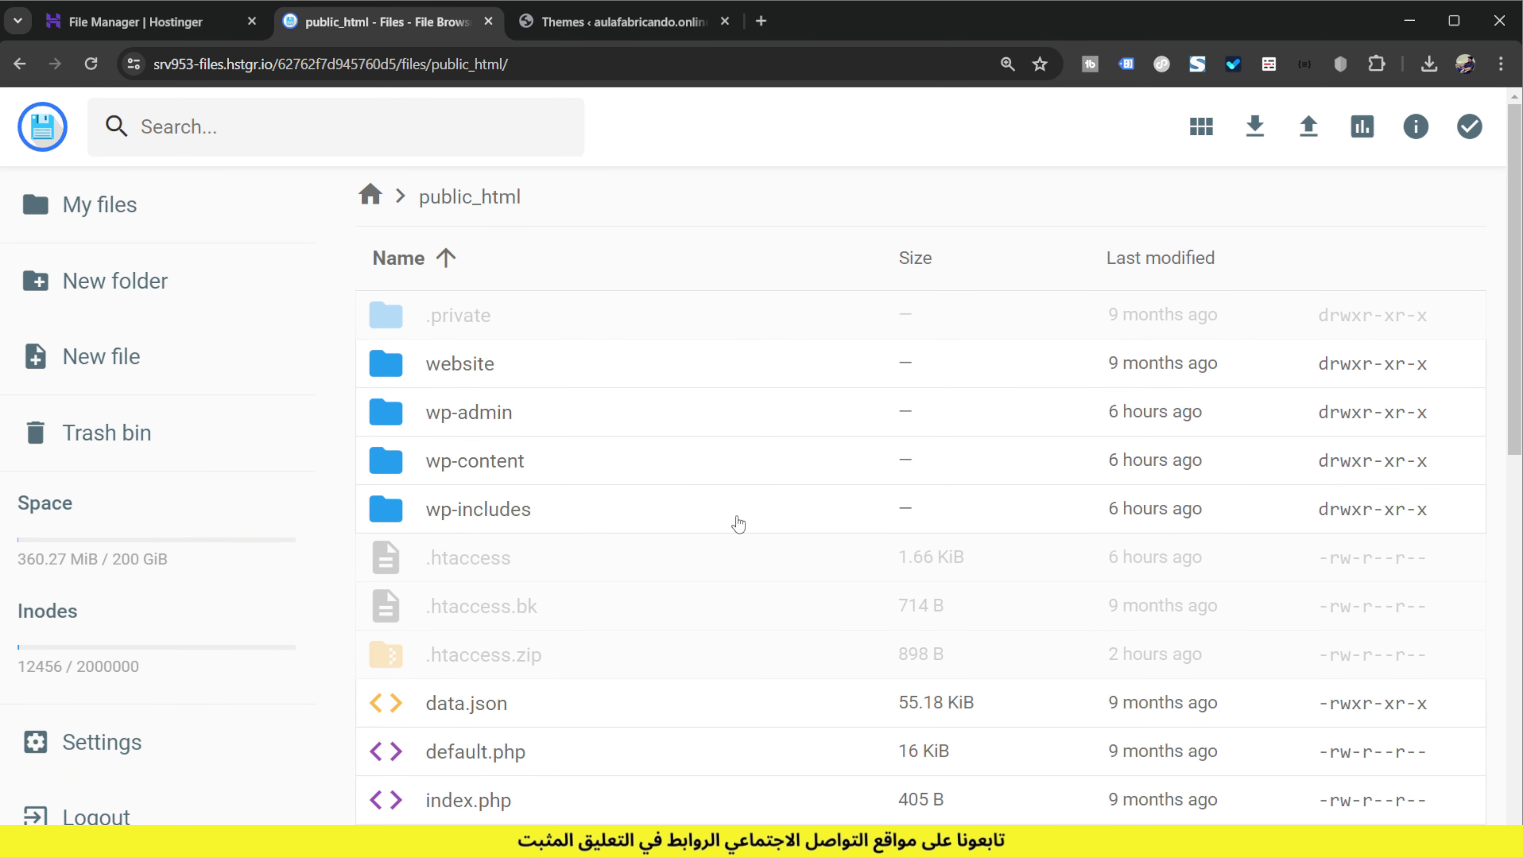
Step: Find wp-config.php in the public_html folder and open it for editing
scroll(648, 561, "down", 3)
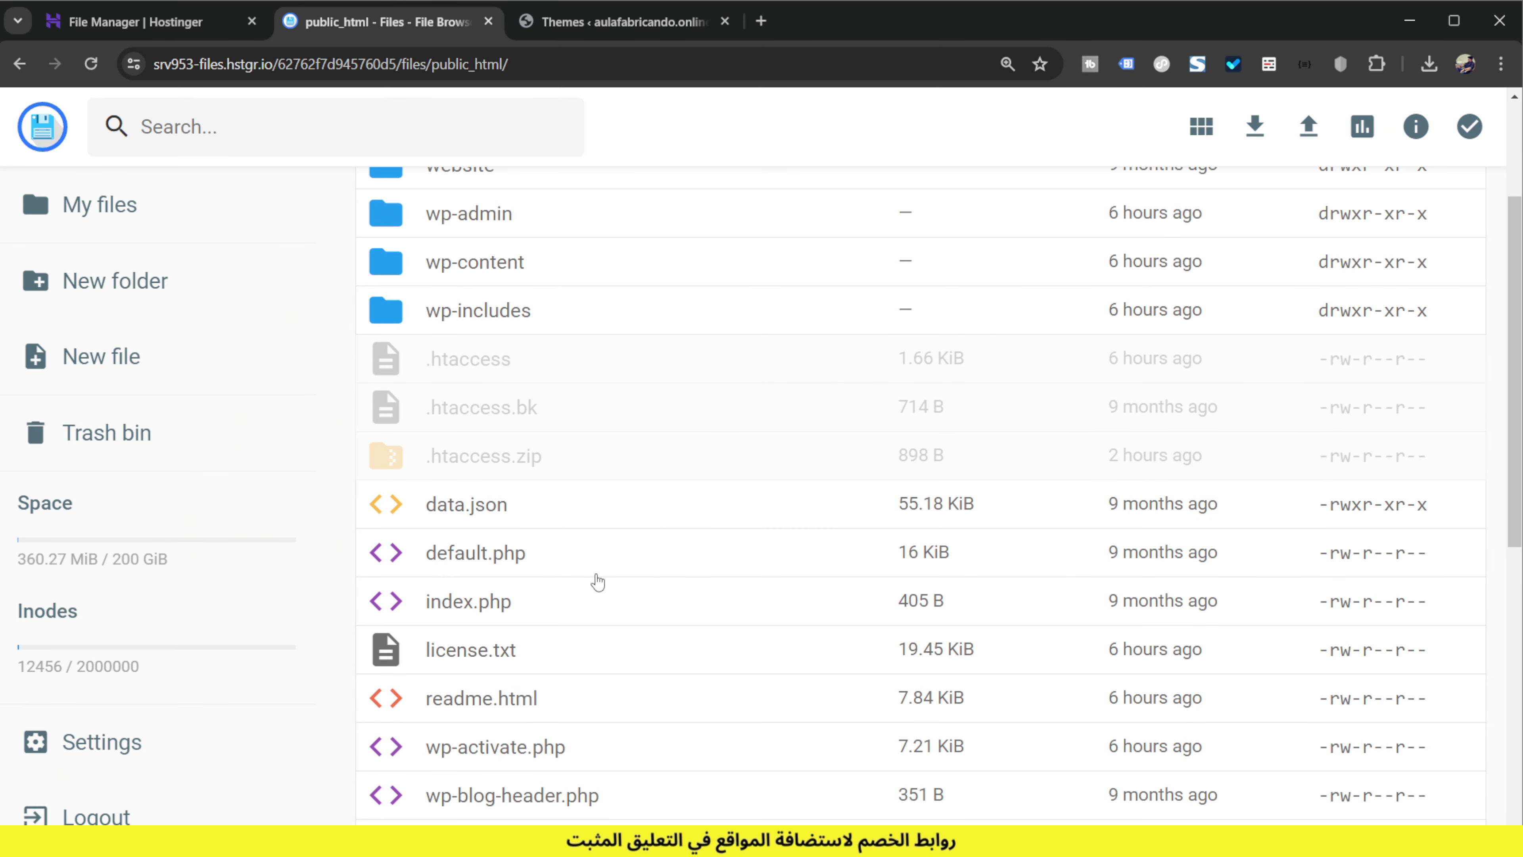
scroll(598, 582, "down", 5)
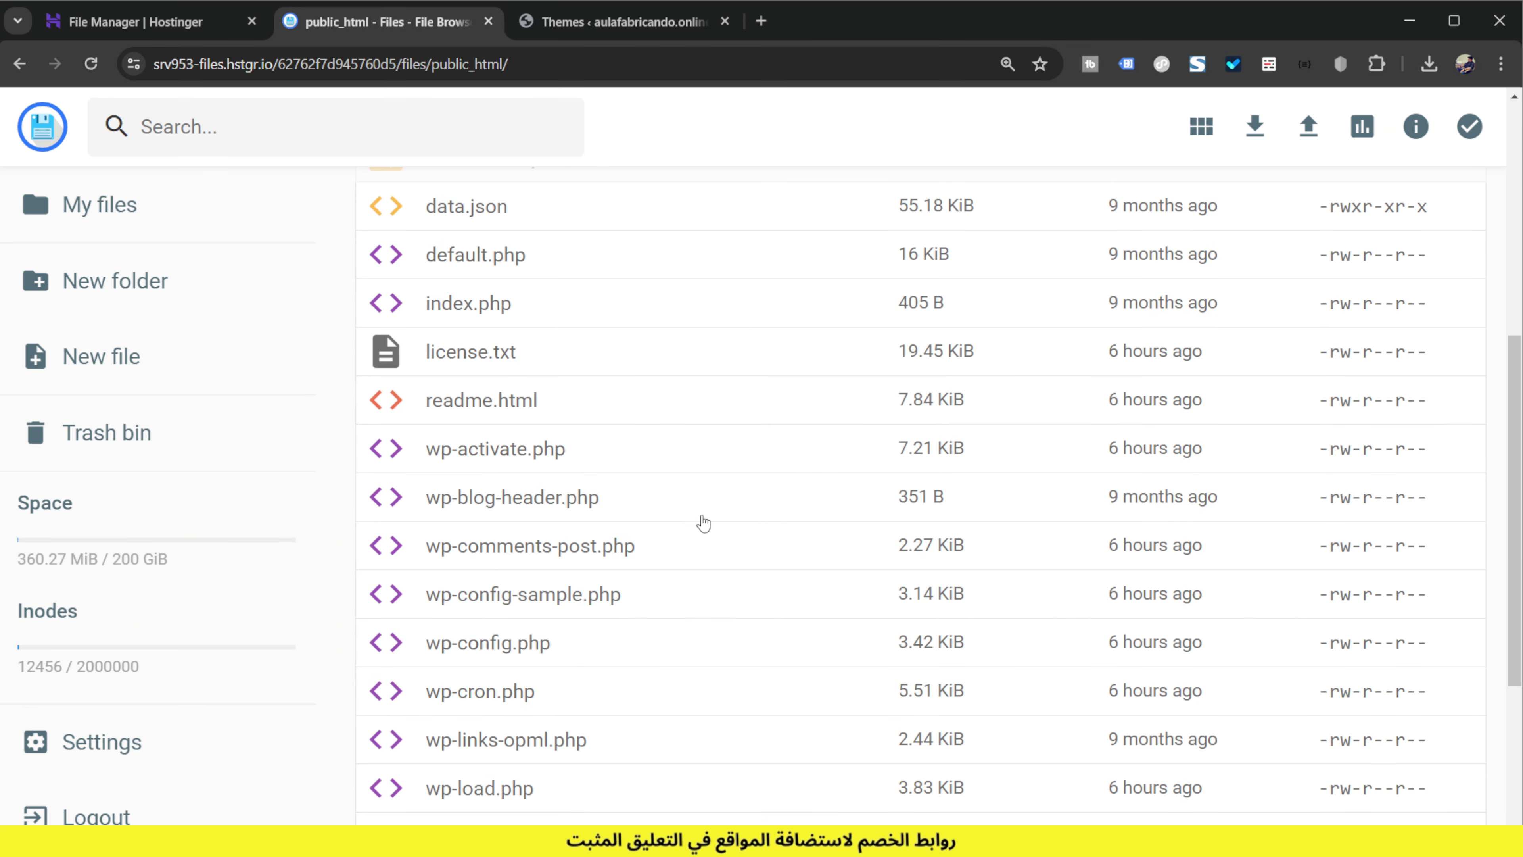
left_click(565, 647)
left_click(565, 646)
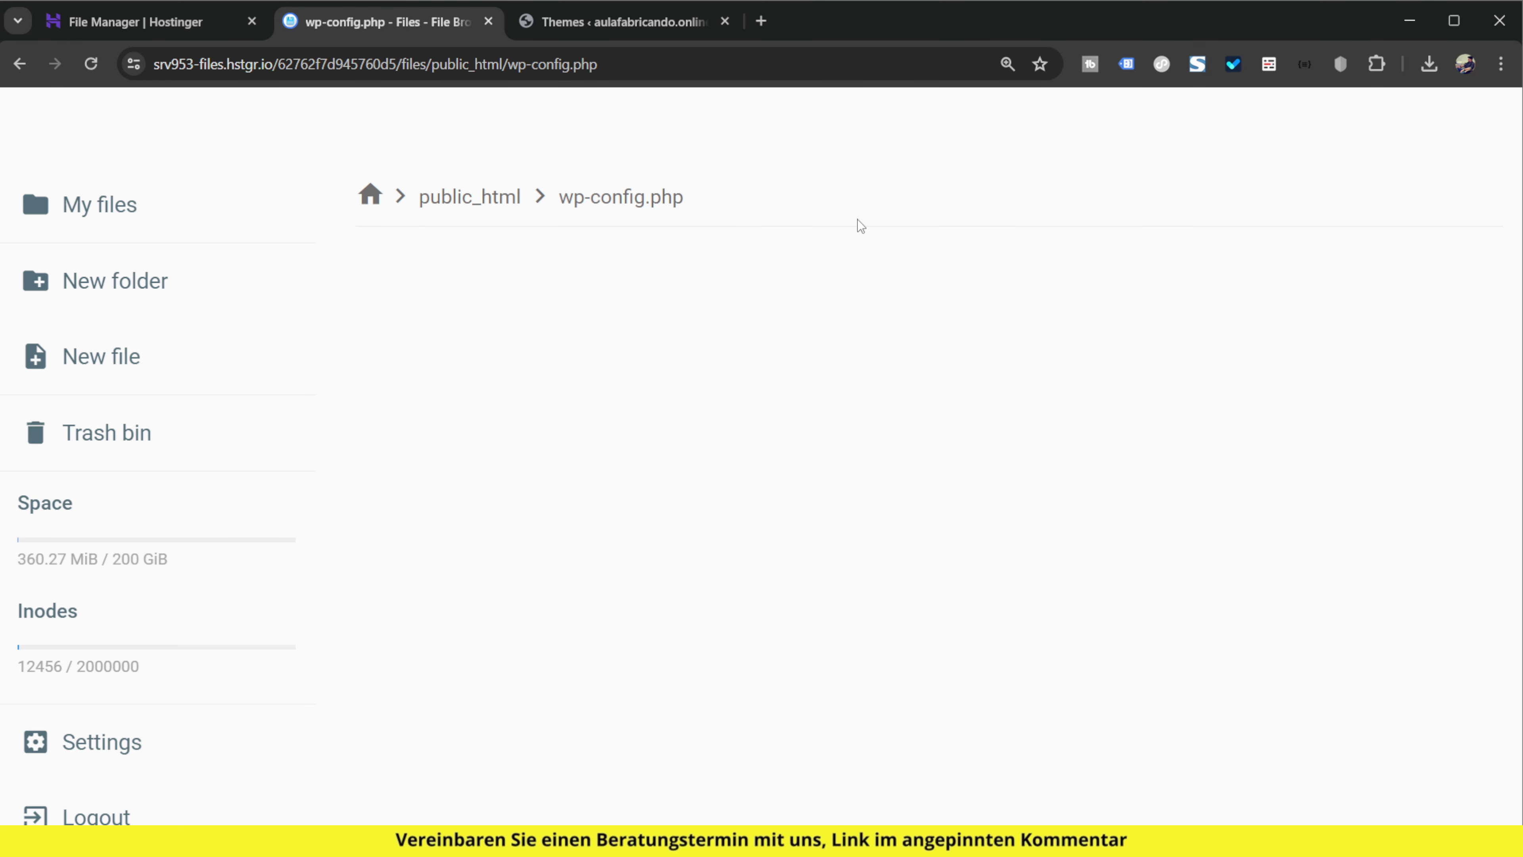
Step: Below the ABSPATH block, add defines setting WP_DEBUG to true, WP_DEBUG_DISPLAY to false and WP_DEBUG_LOG to true, followed by a blank line
scroll(704, 502, "down", 20)
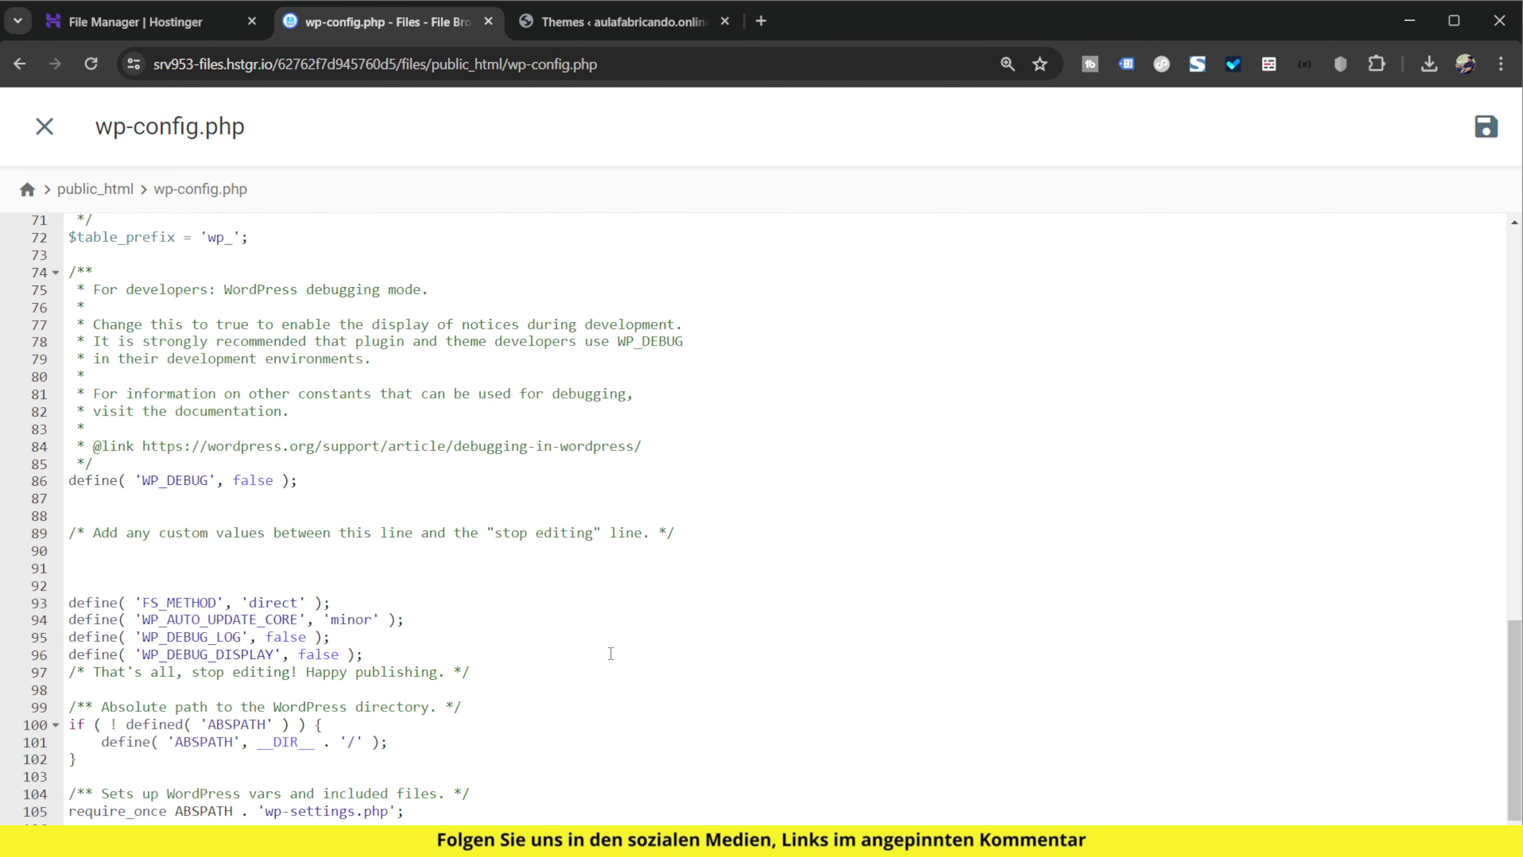
left_click(171, 775)
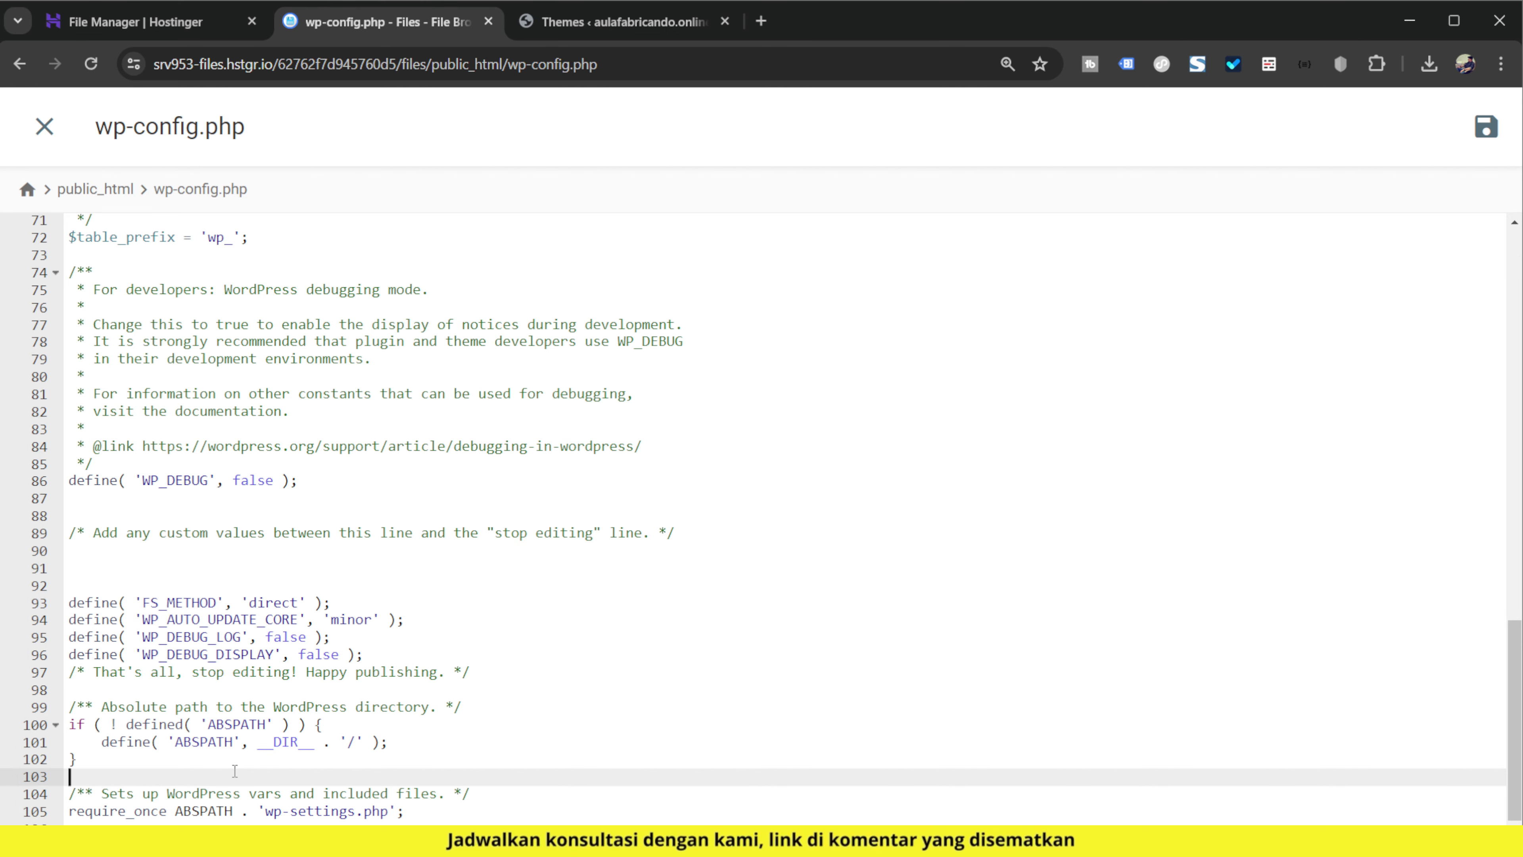
type("define( 'WP_DEBUG', true ); define( 'WP_DEBUG_DISPLAY', false ); define( 'WP_DEBUG_LOG', true );")
scroll(509, 780, "down", 1)
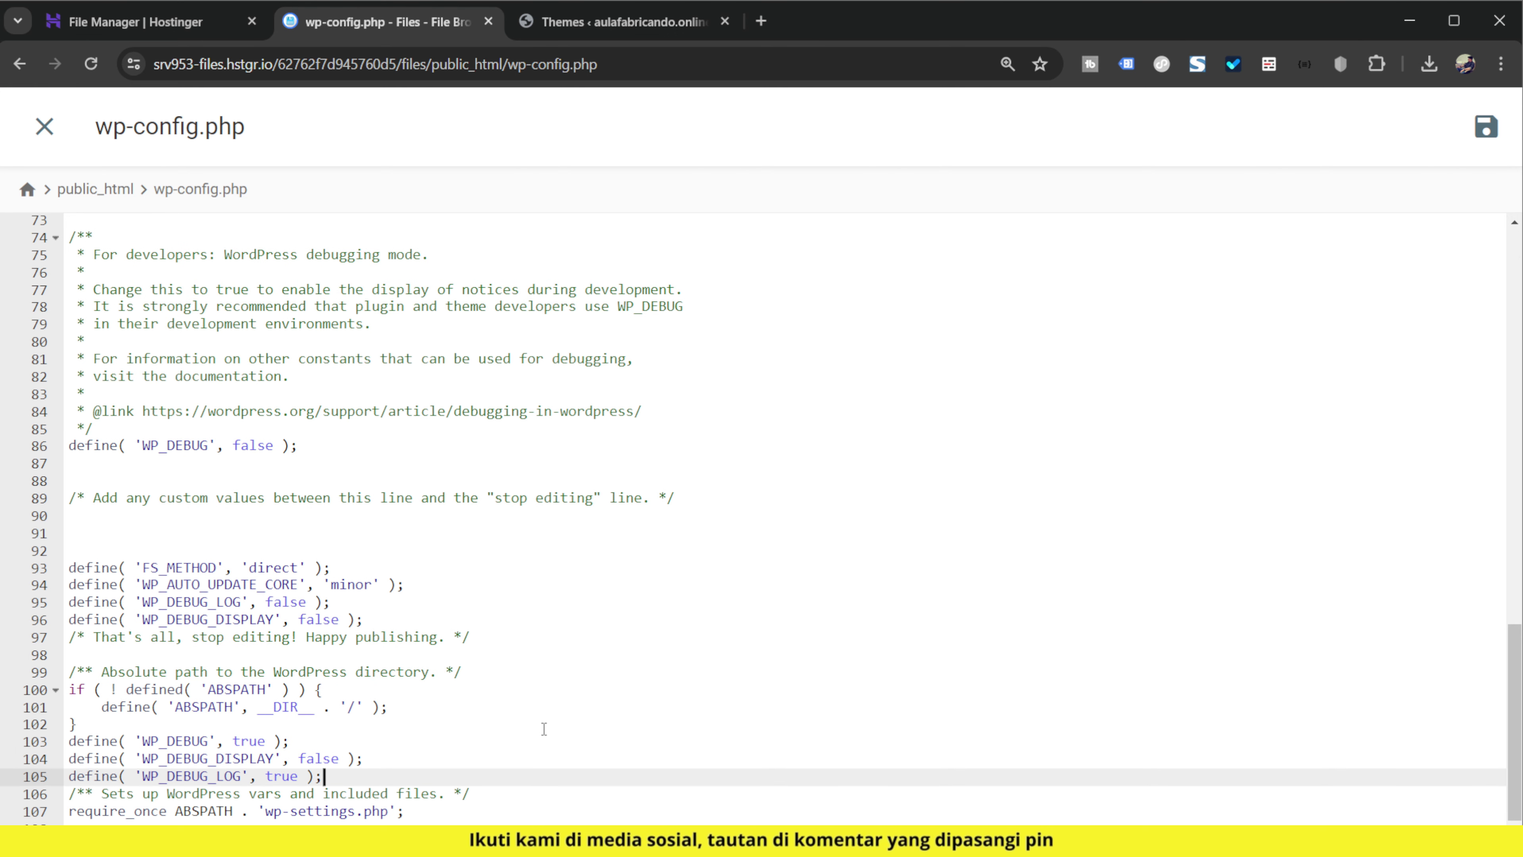
key("Return")
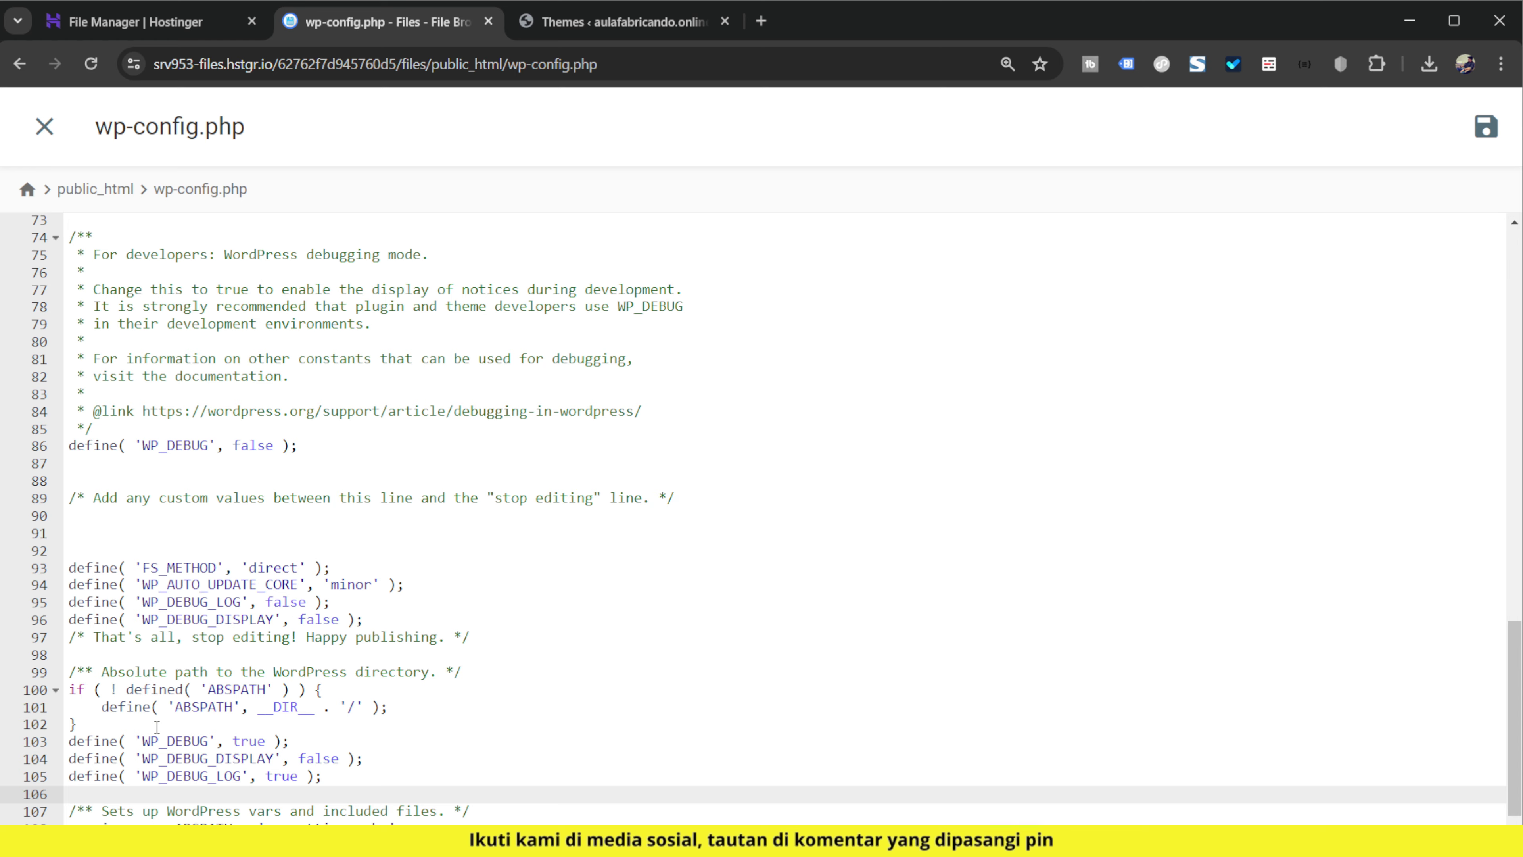
Step: Insert a blank line between the ABSPATH block's closing brace and the added debug defines, and save wp-config.php
key("ctrl+plus")
key("ctrl+plus")
key("ctrl+plus")
key("ctrl+plus")
key("ctrl+plus")
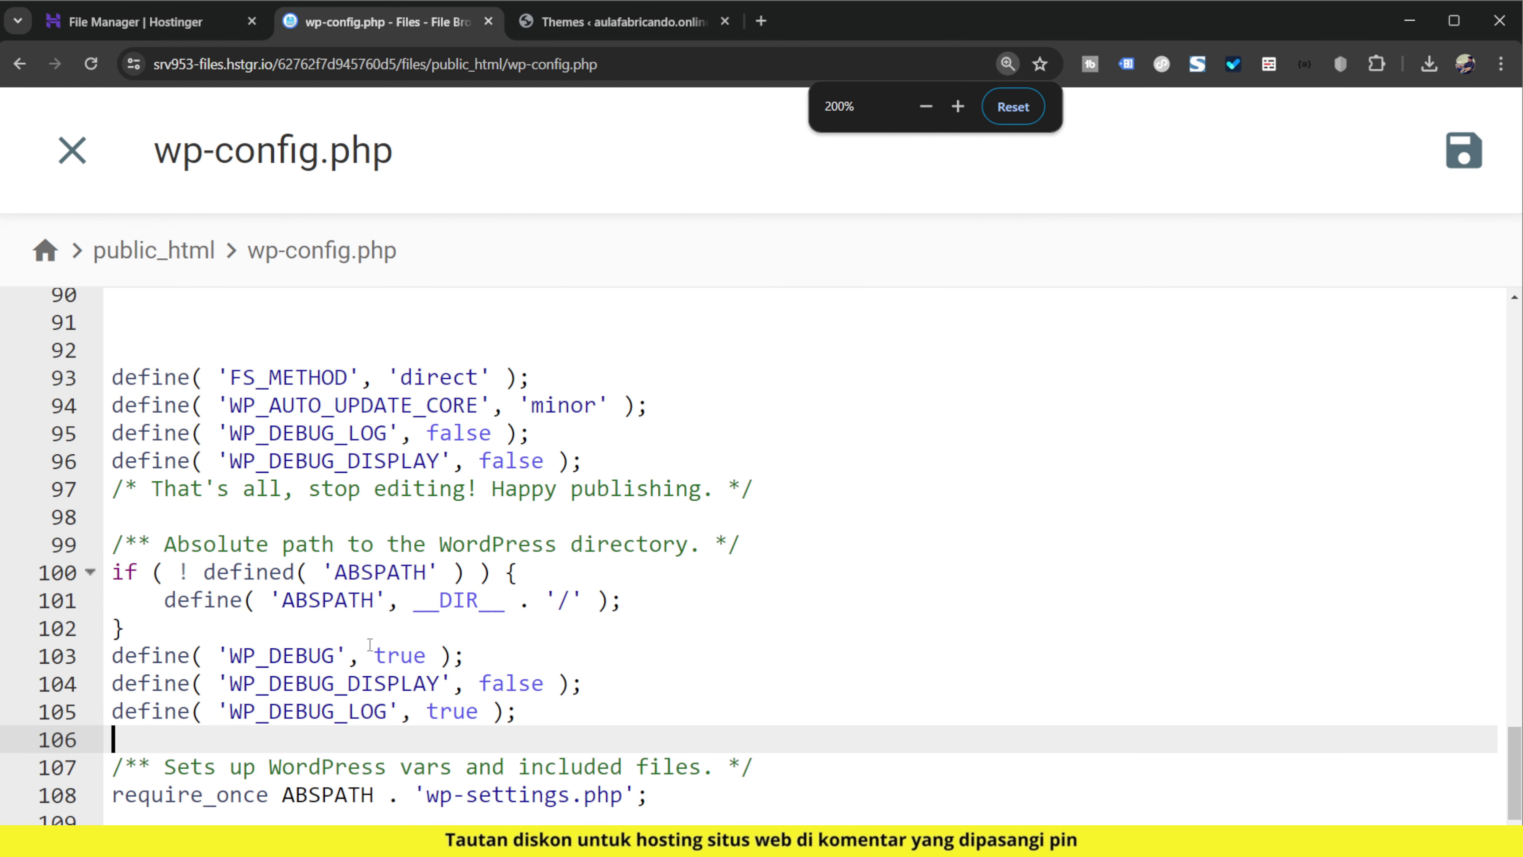
left_click(351, 630)
key("Return")
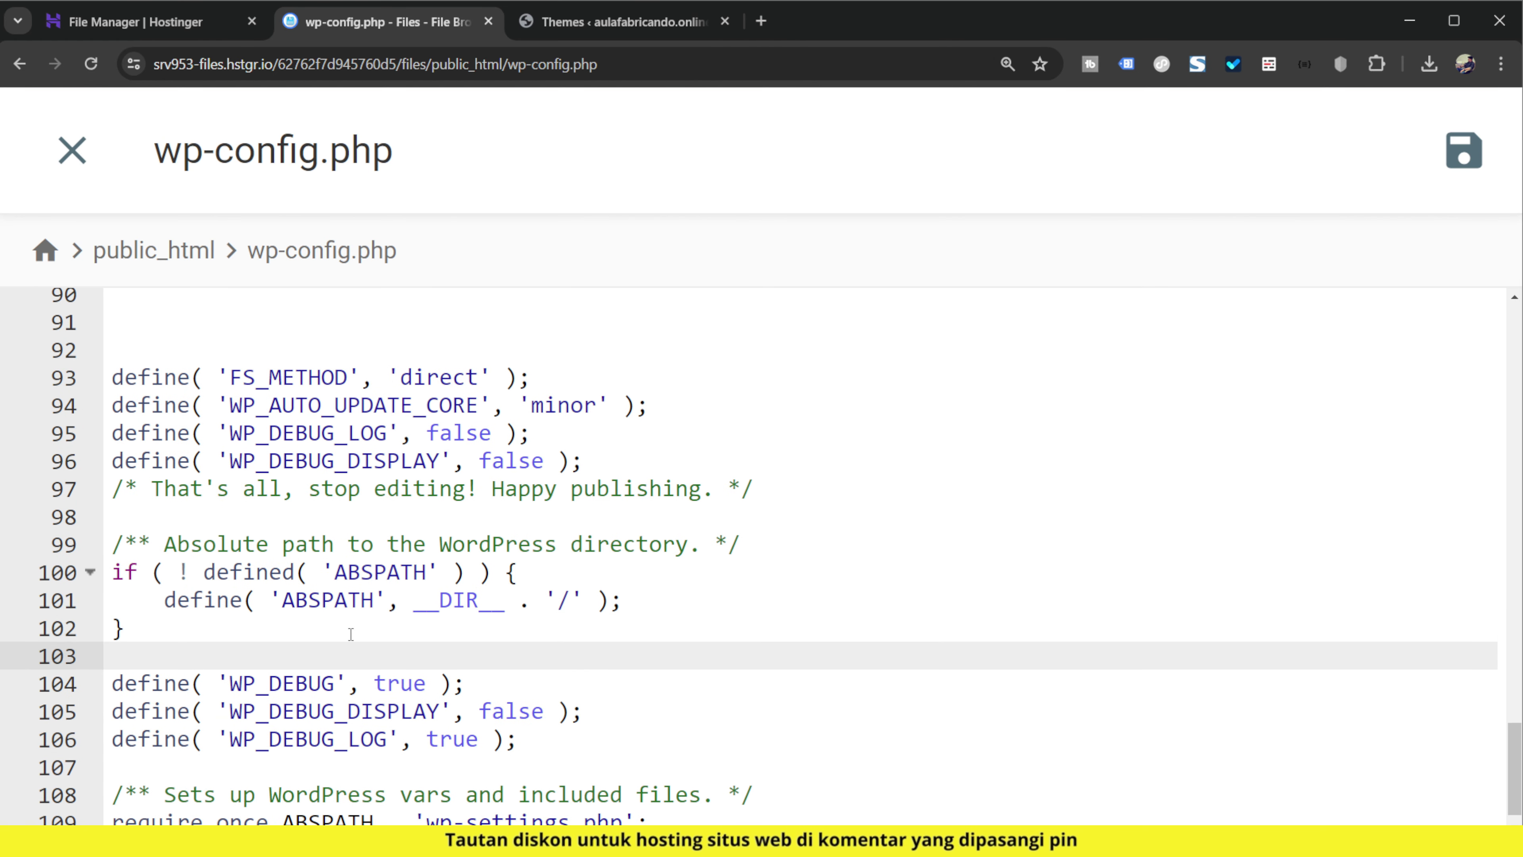
scroll(323, 624, "down", 1)
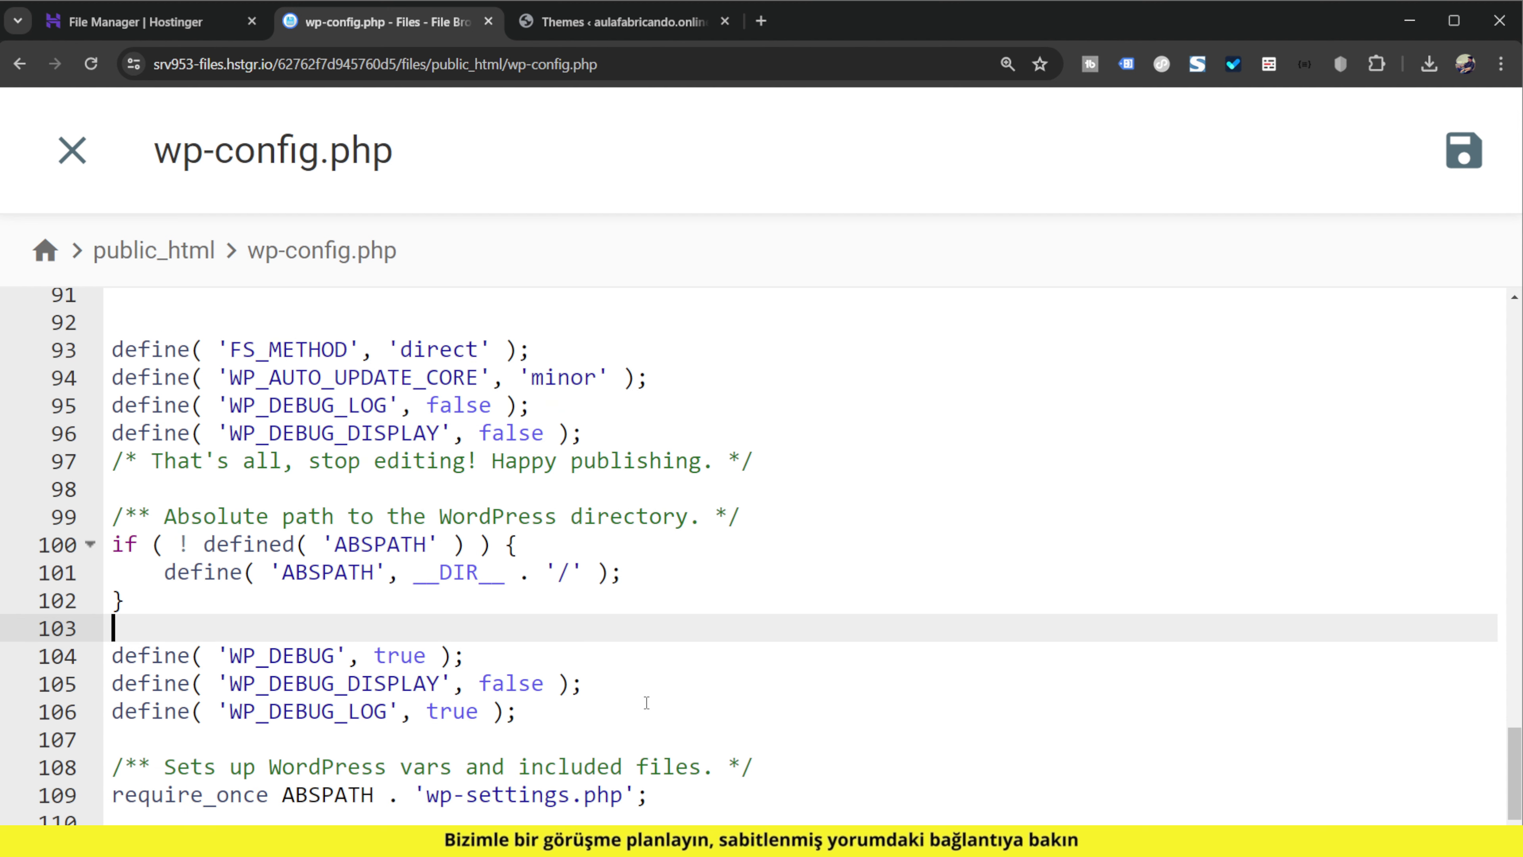
left_click(1464, 151)
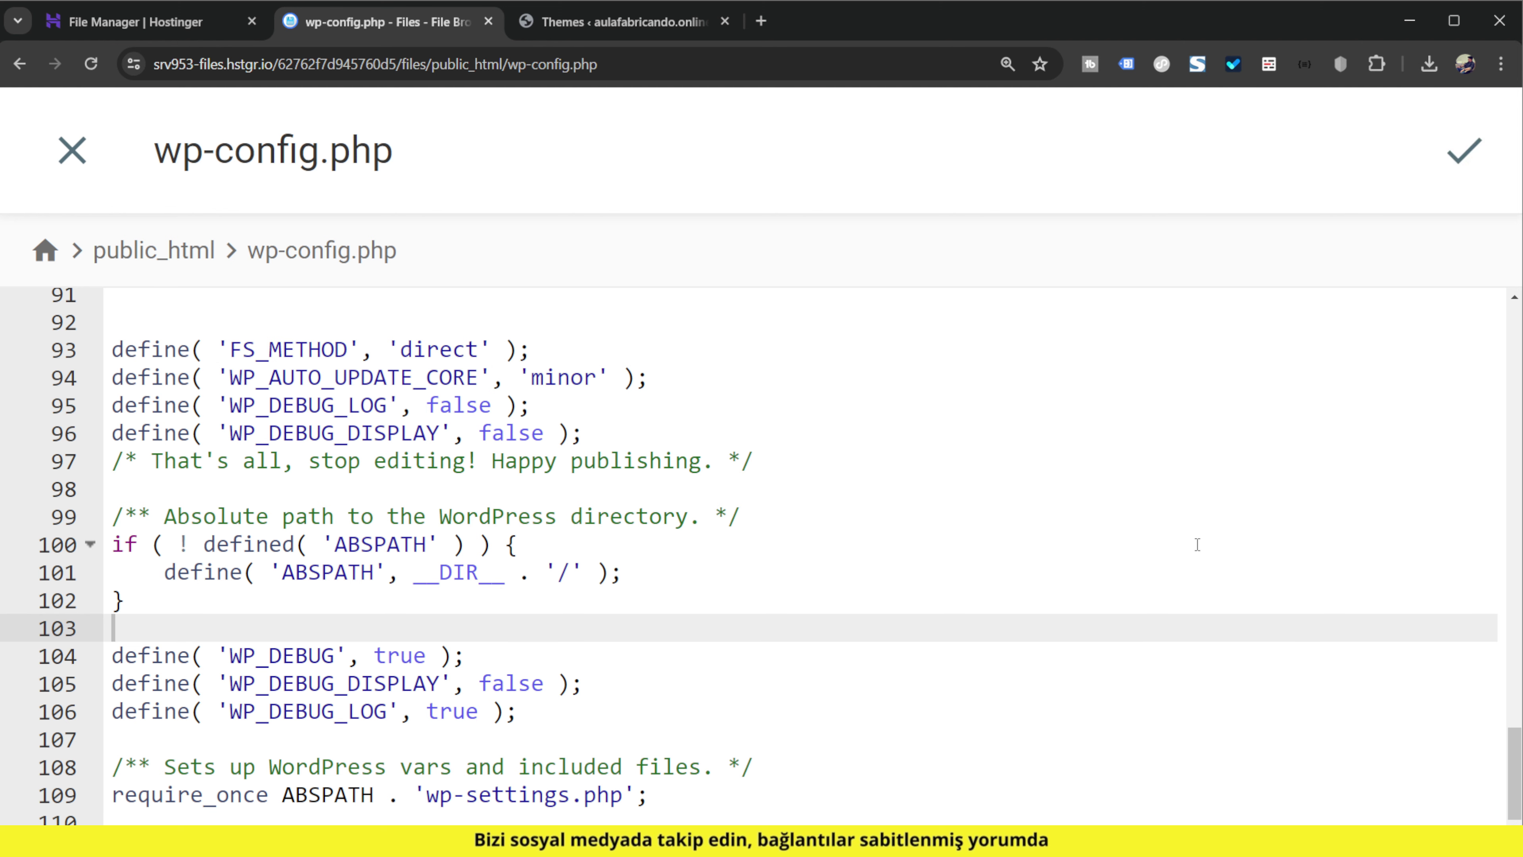
Step: Close the wp-config.php editor and open the wp-content folder inside public_html
left_click(72, 150)
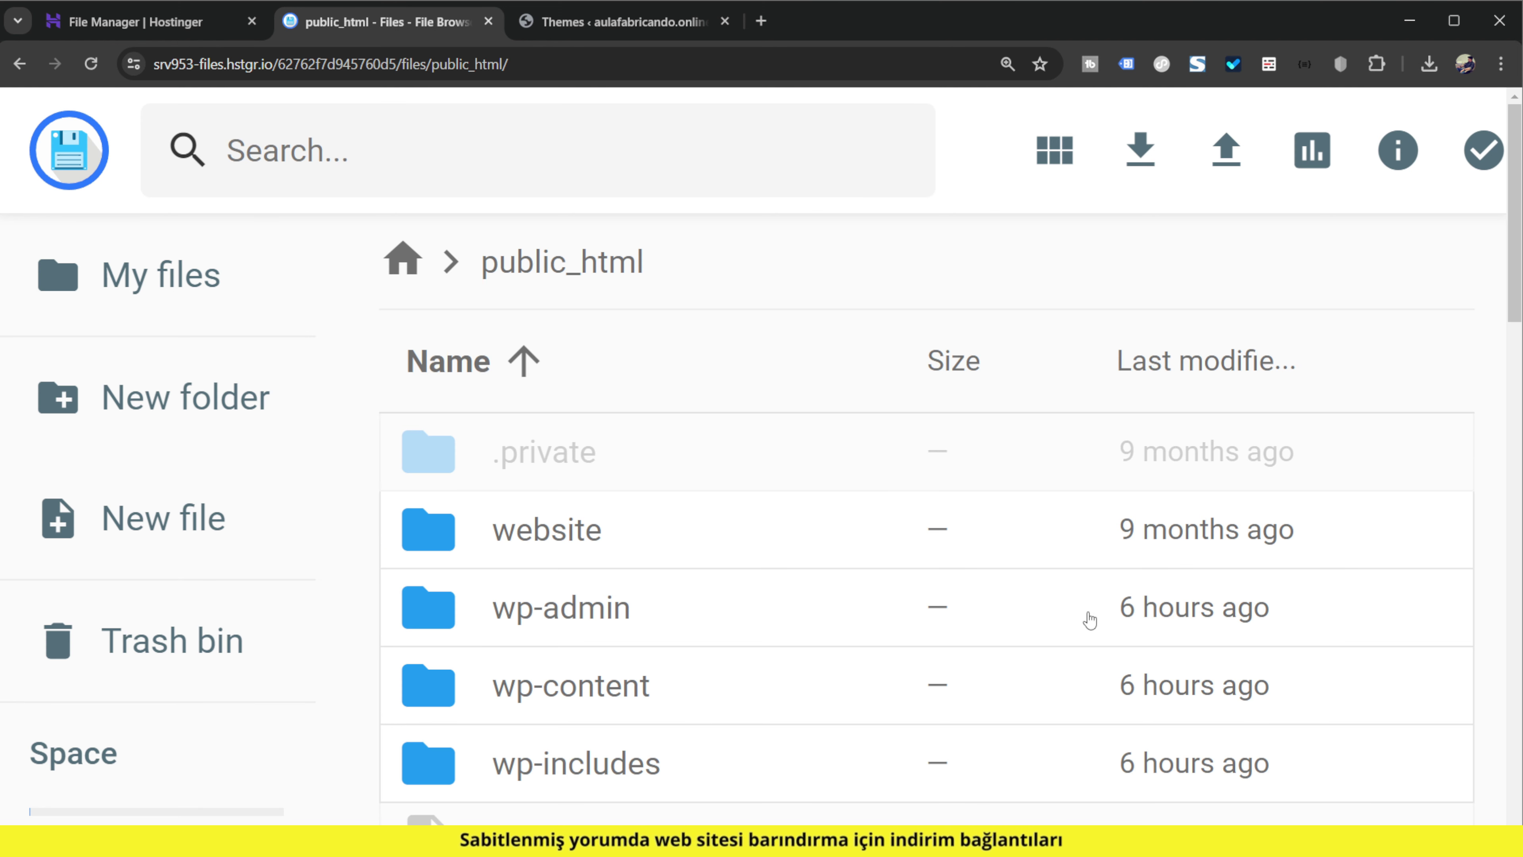
key("ctrl+minus")
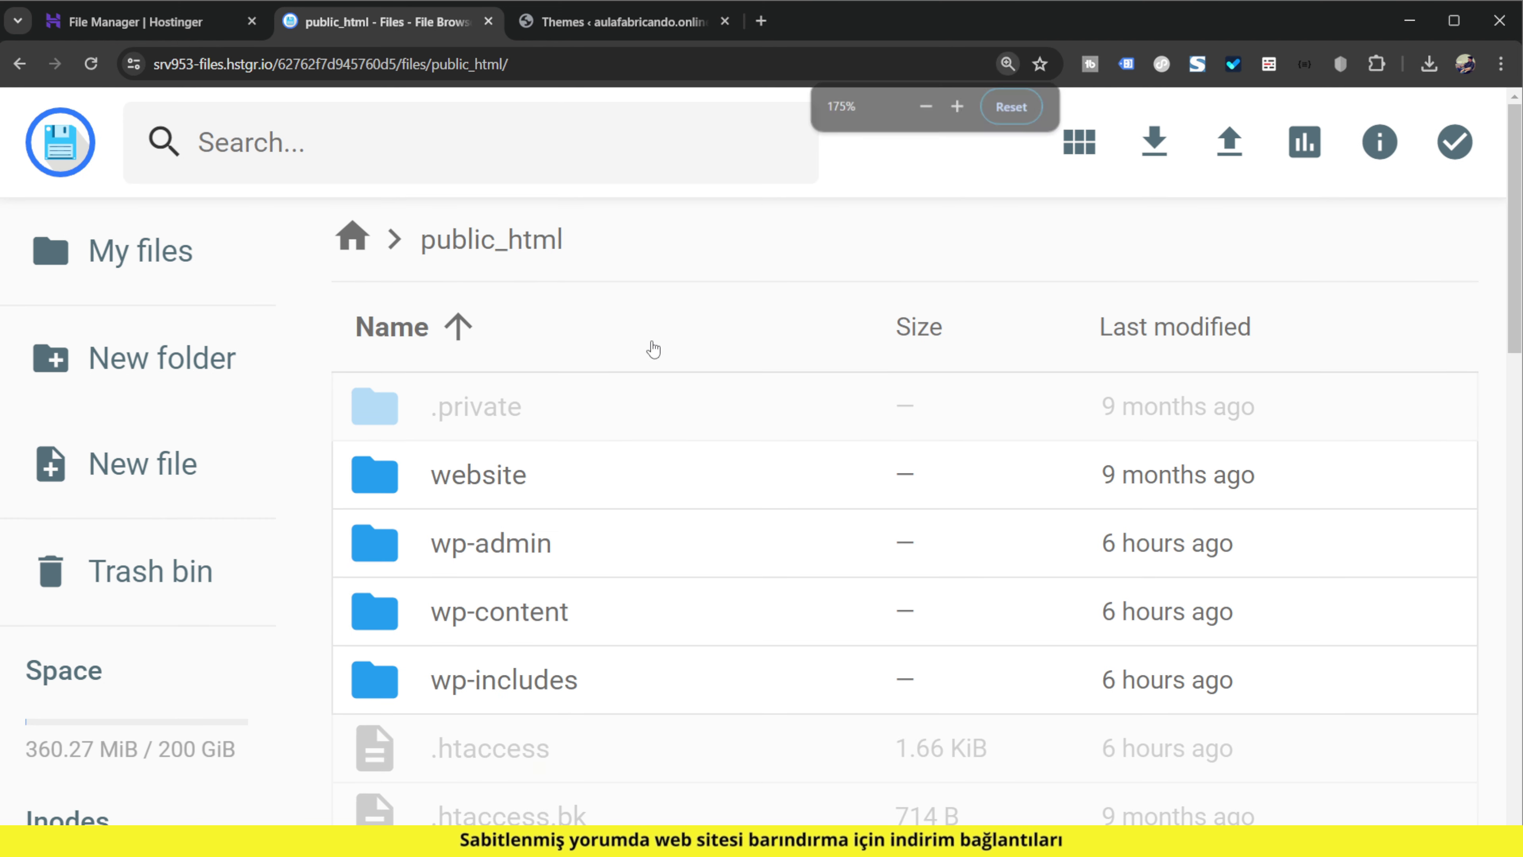
key("ctrl+minus")
key("ctrl+minus")
key("ctrl+plus")
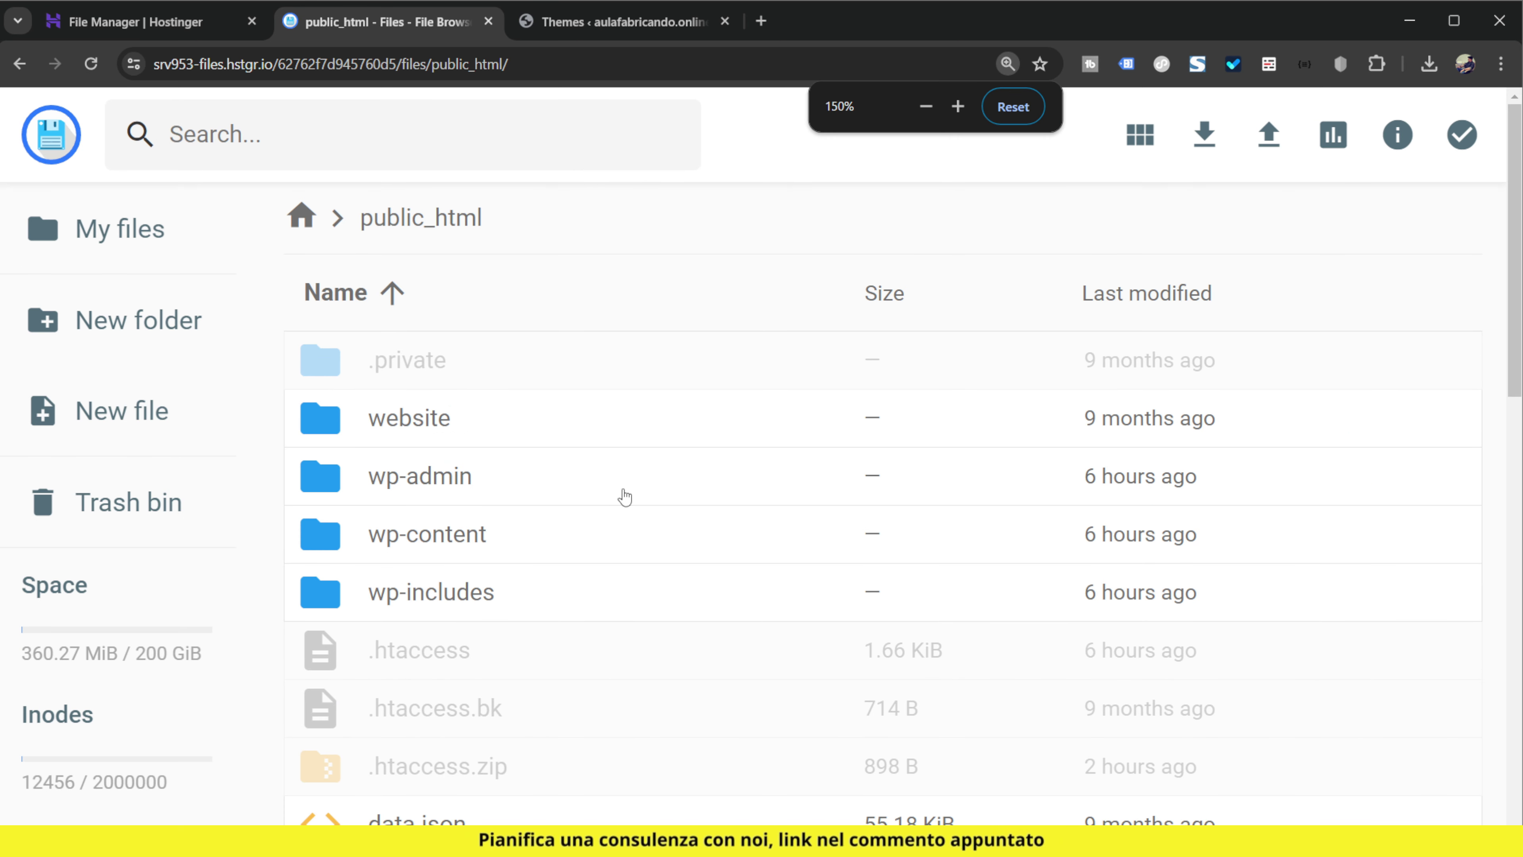
double_click(493, 543)
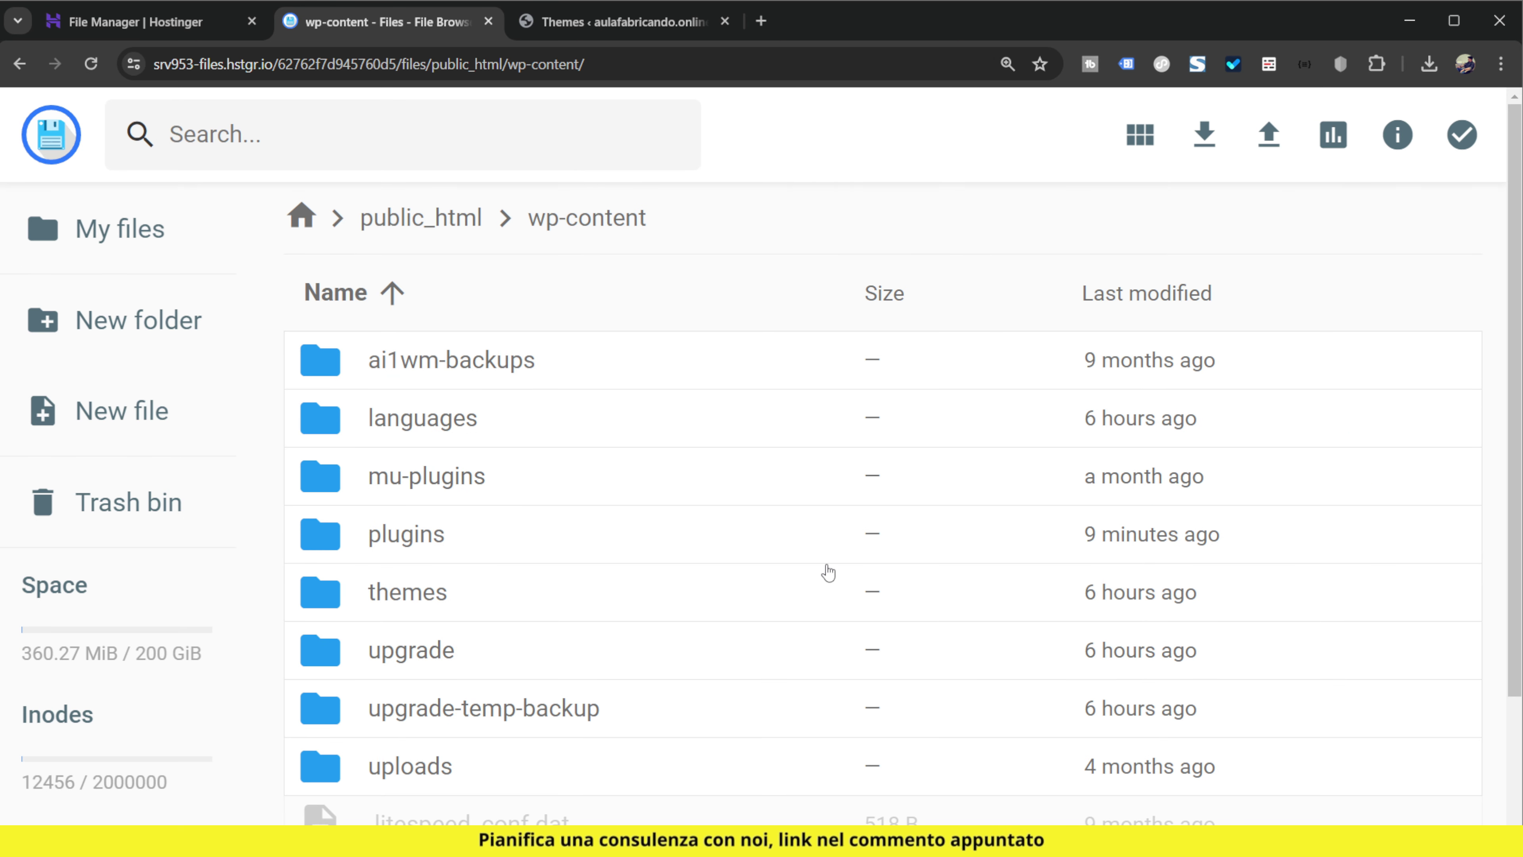
Step: Look through the wp-content folder for a debug log file, reloading the file listing to check again
scroll(828, 572, "down", 2)
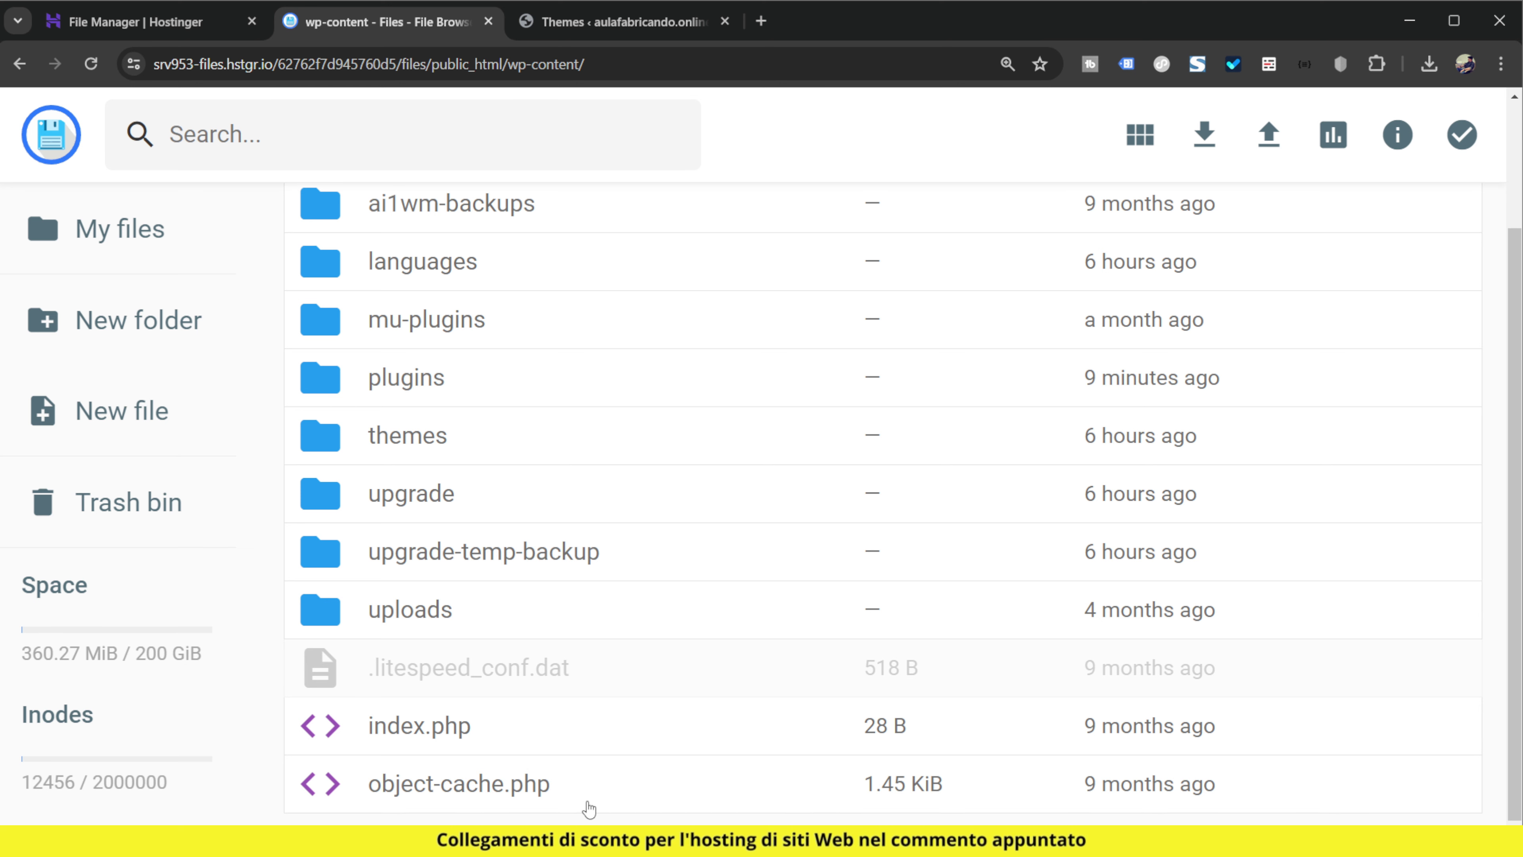
left_click(599, 25)
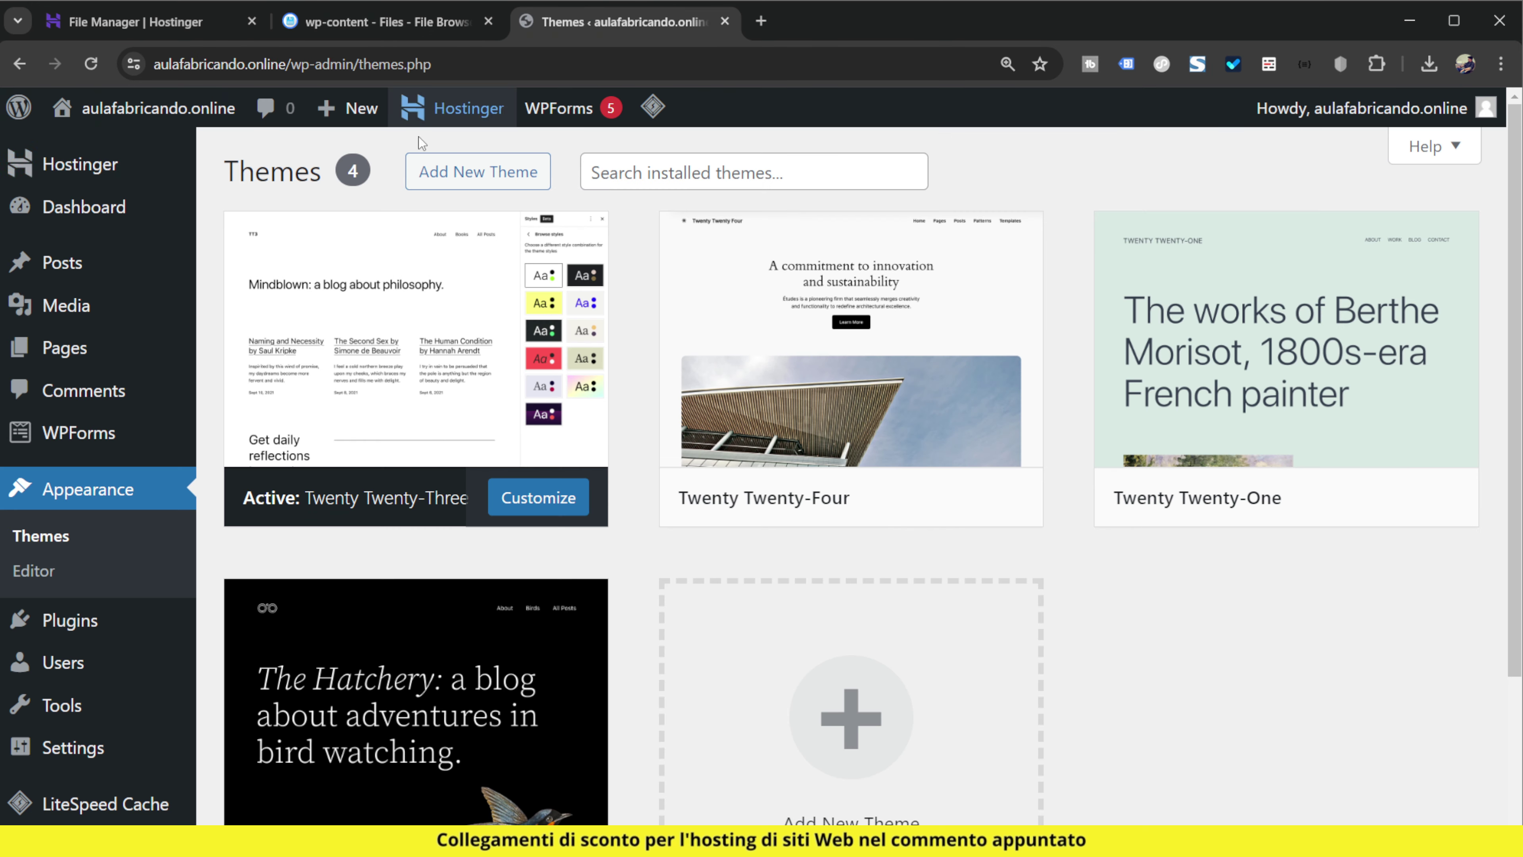
left_click(423, 27)
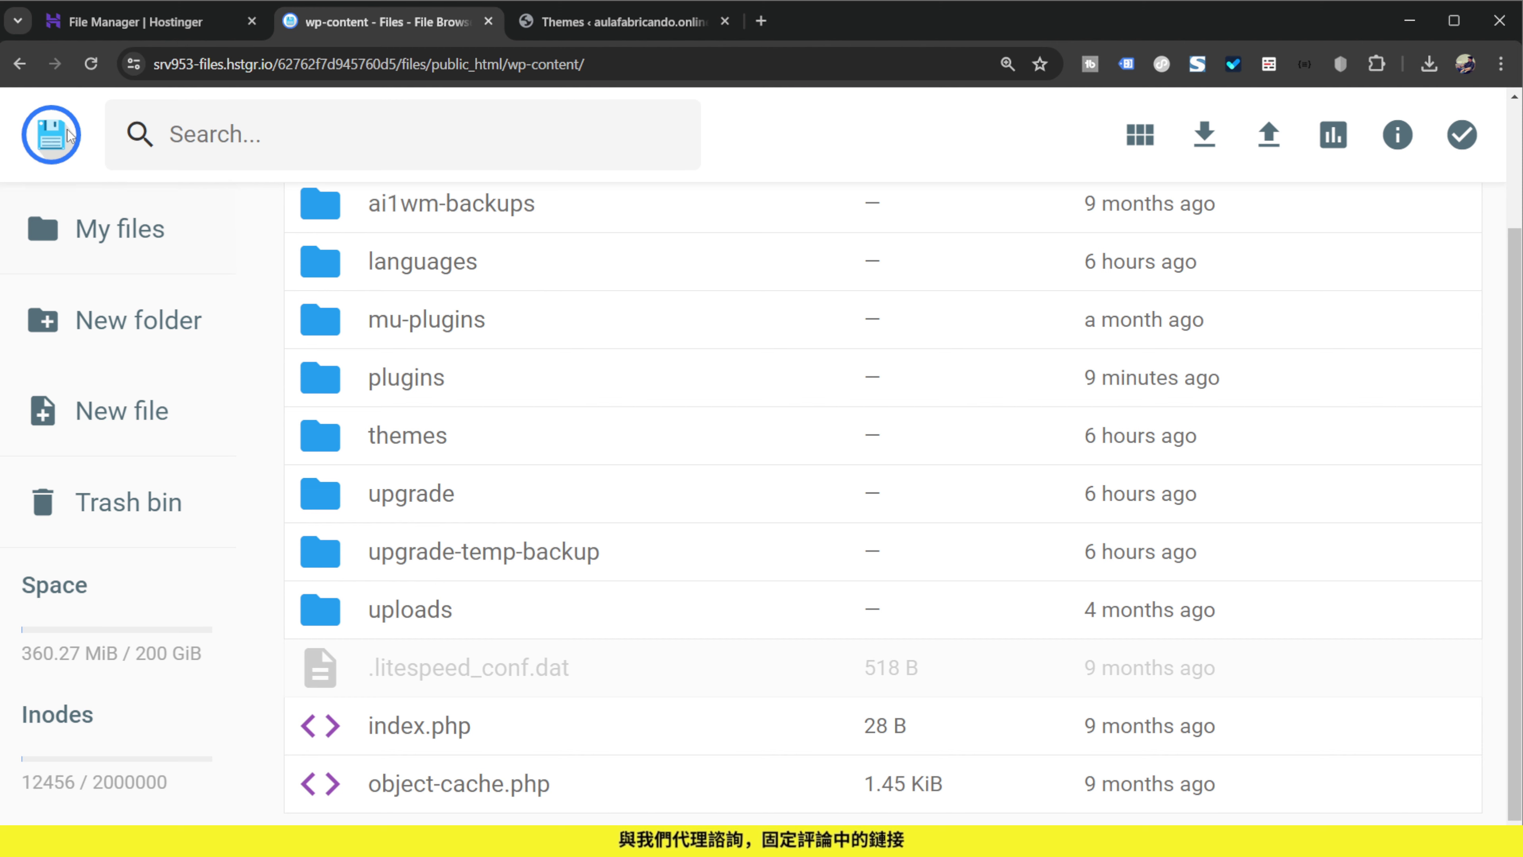
scroll(803, 558, "up", 3)
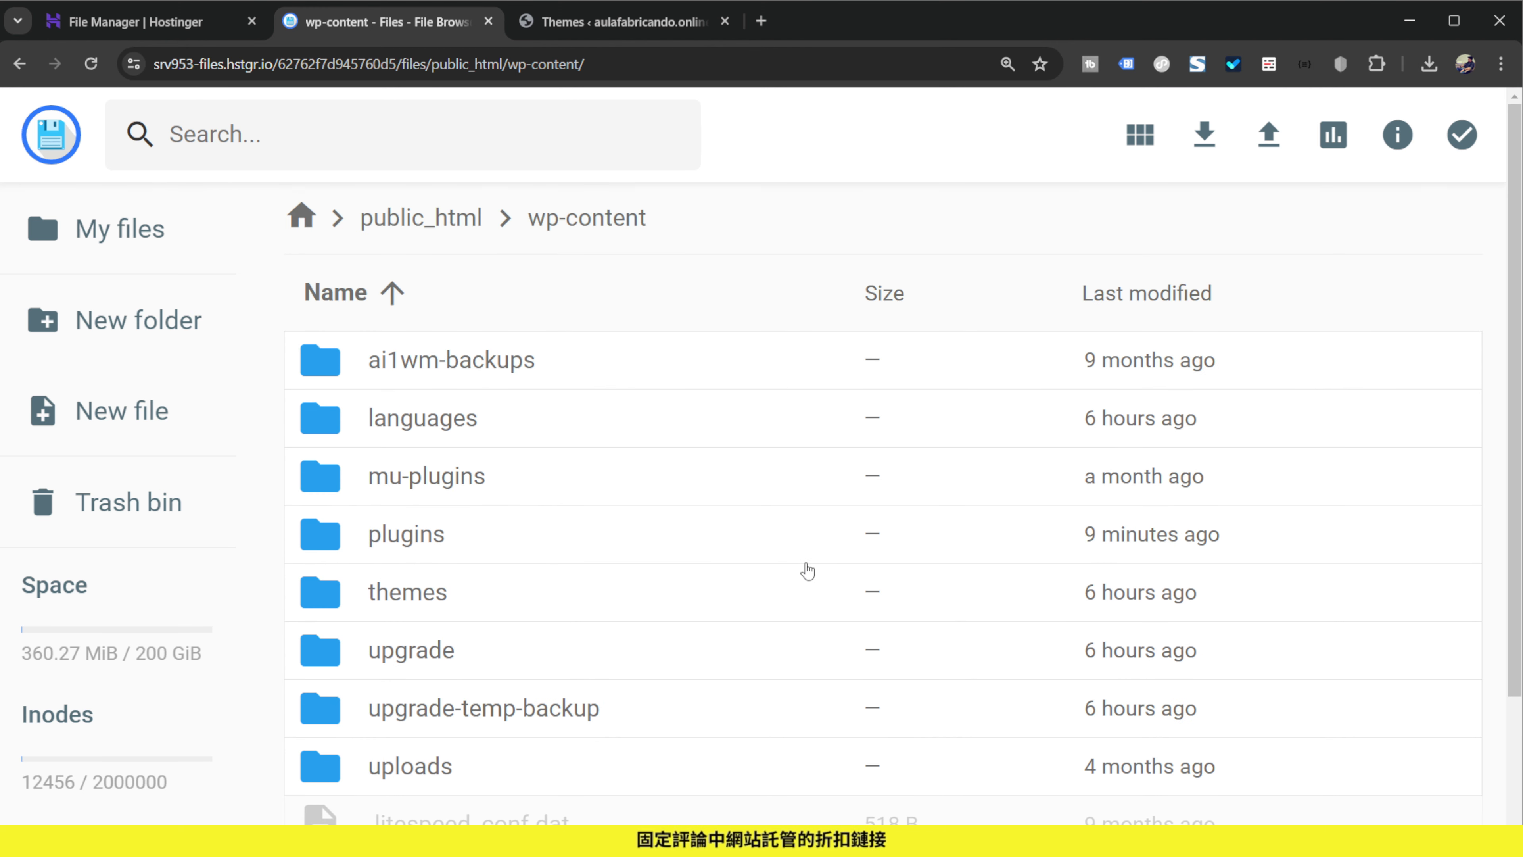
scroll(741, 576, "down", 3)
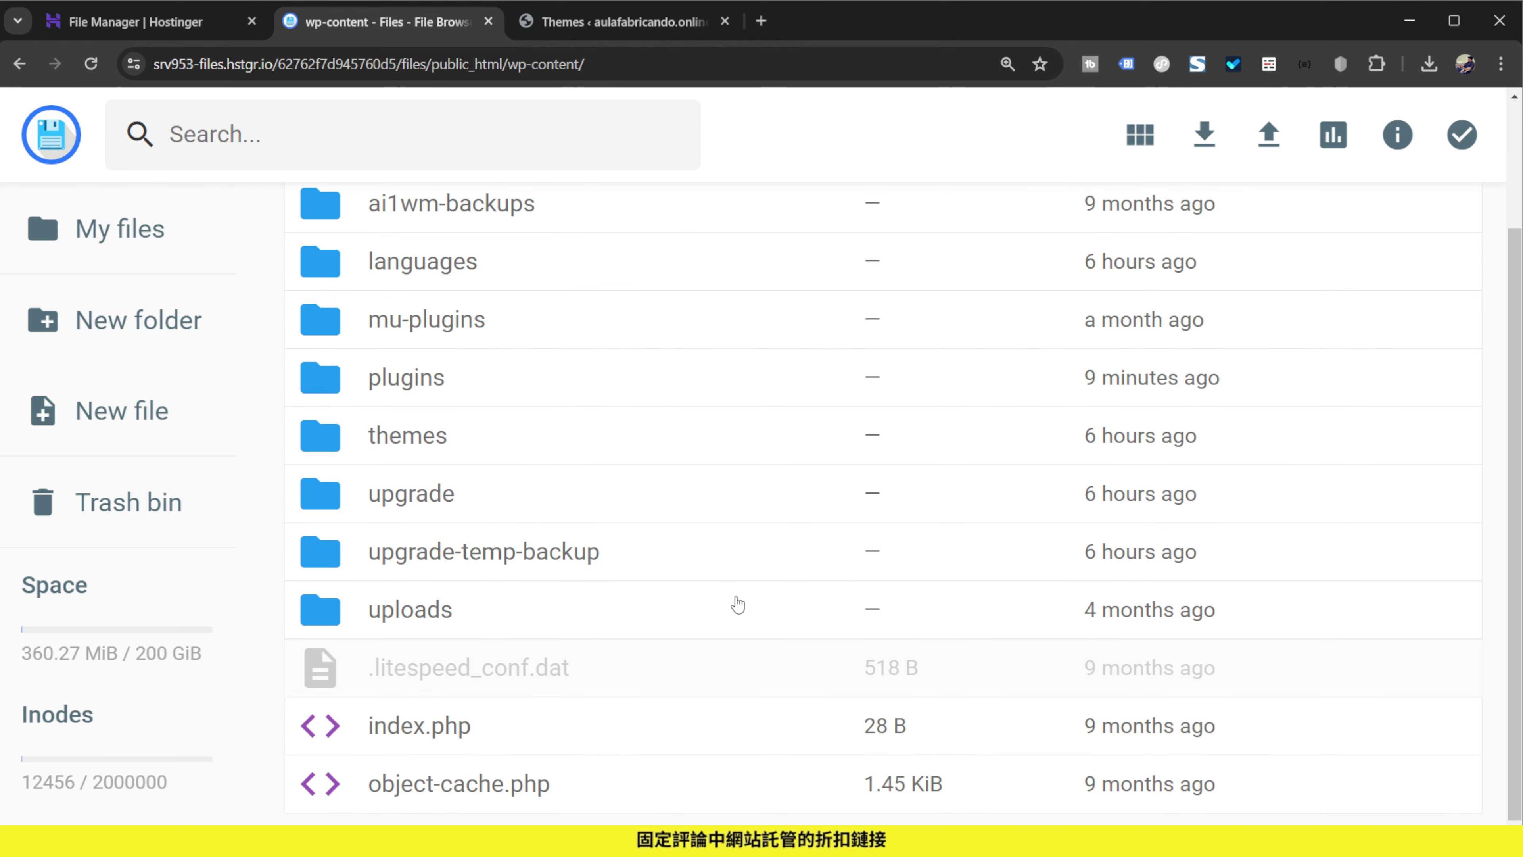
left_click(90, 67)
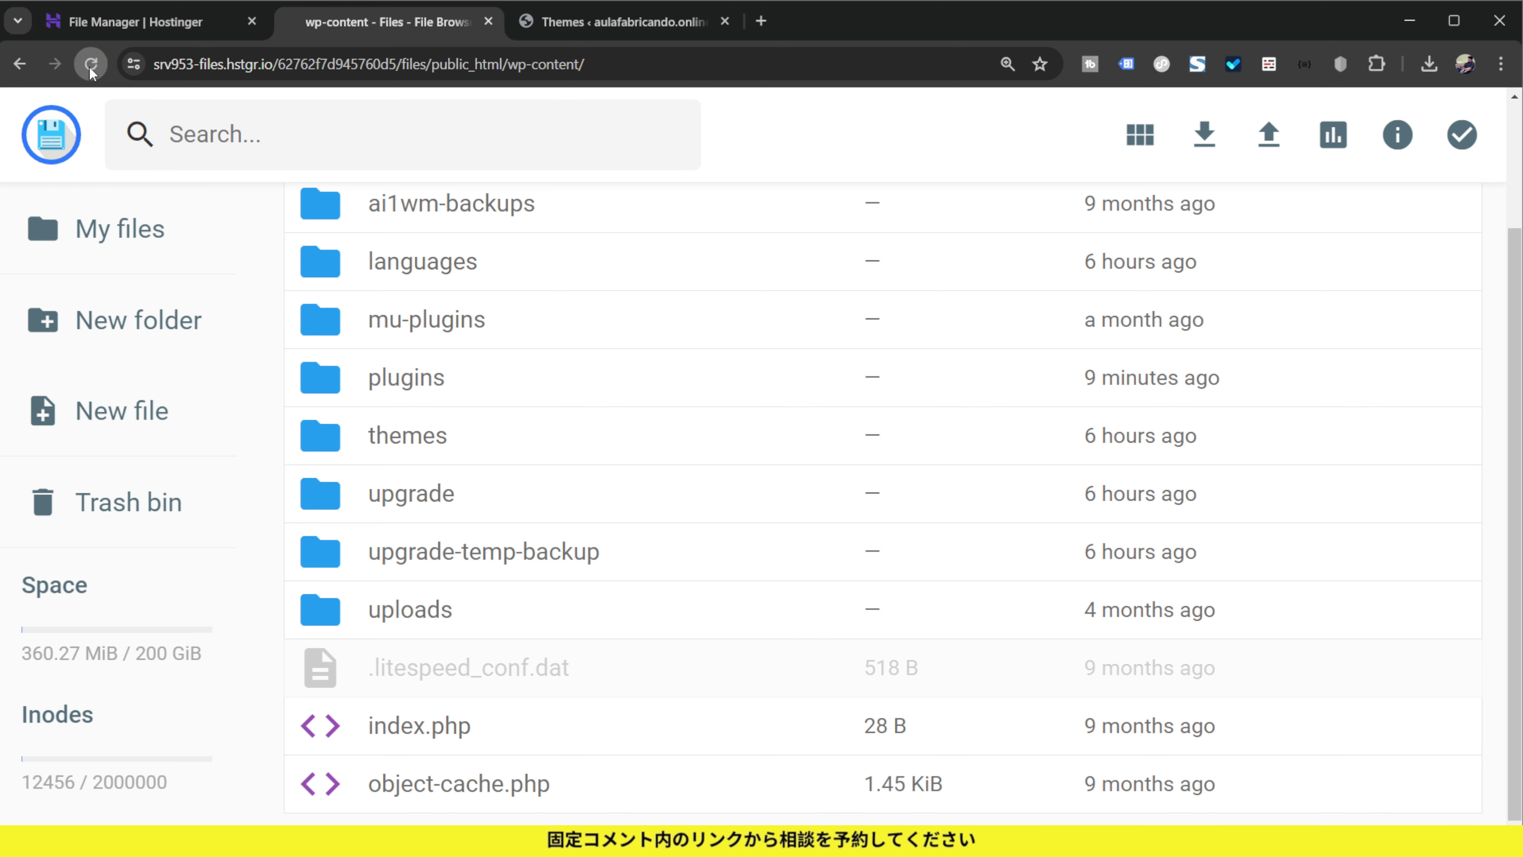
scroll(882, 601, "down", 3)
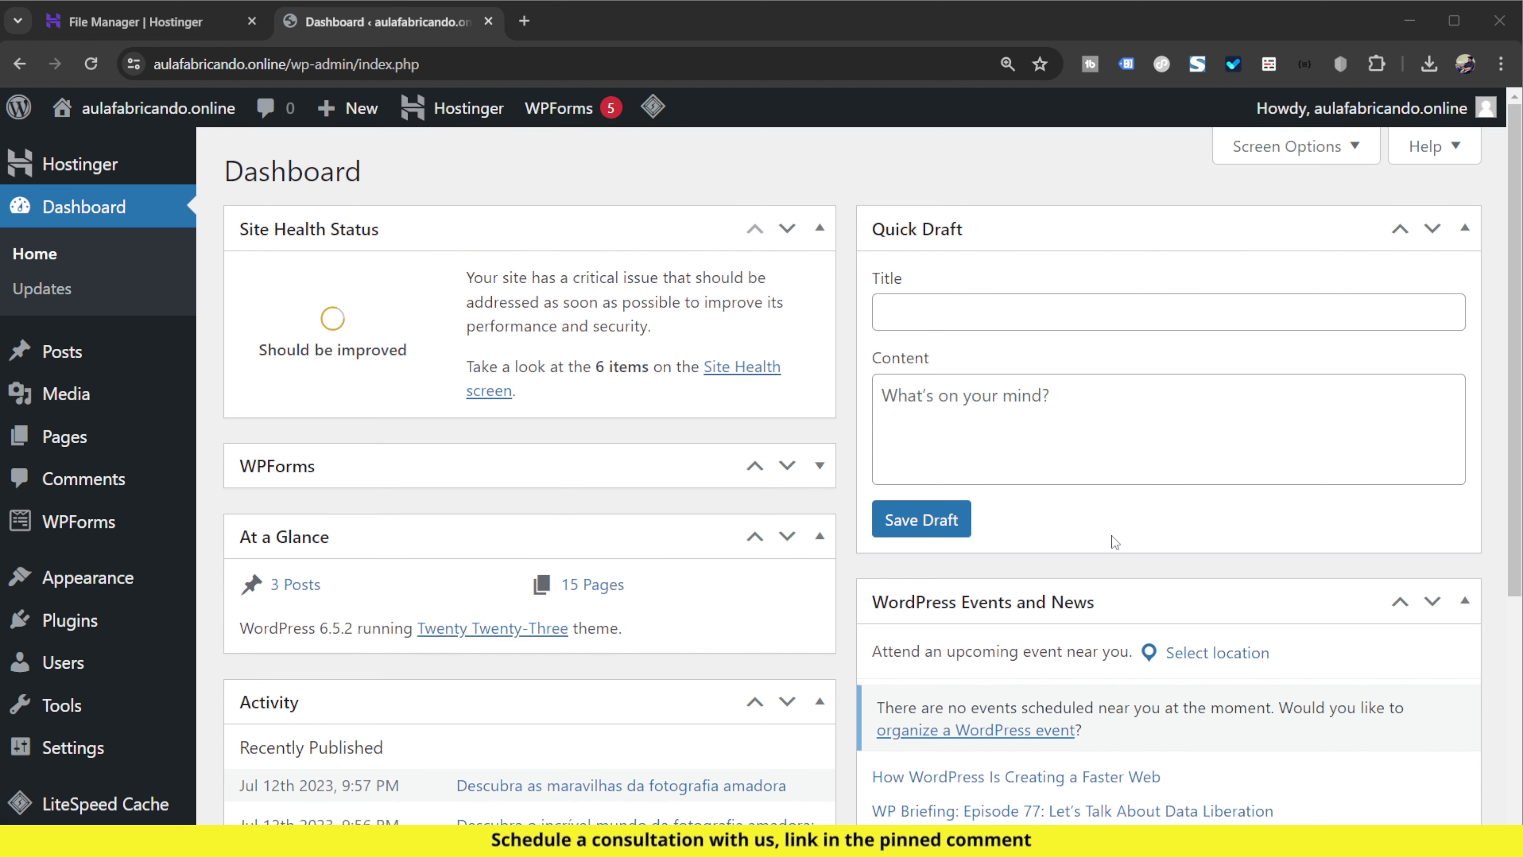
Step: Open the WordPress themes page and activate the Twenty Twenty-Four theme
left_click(128, 580)
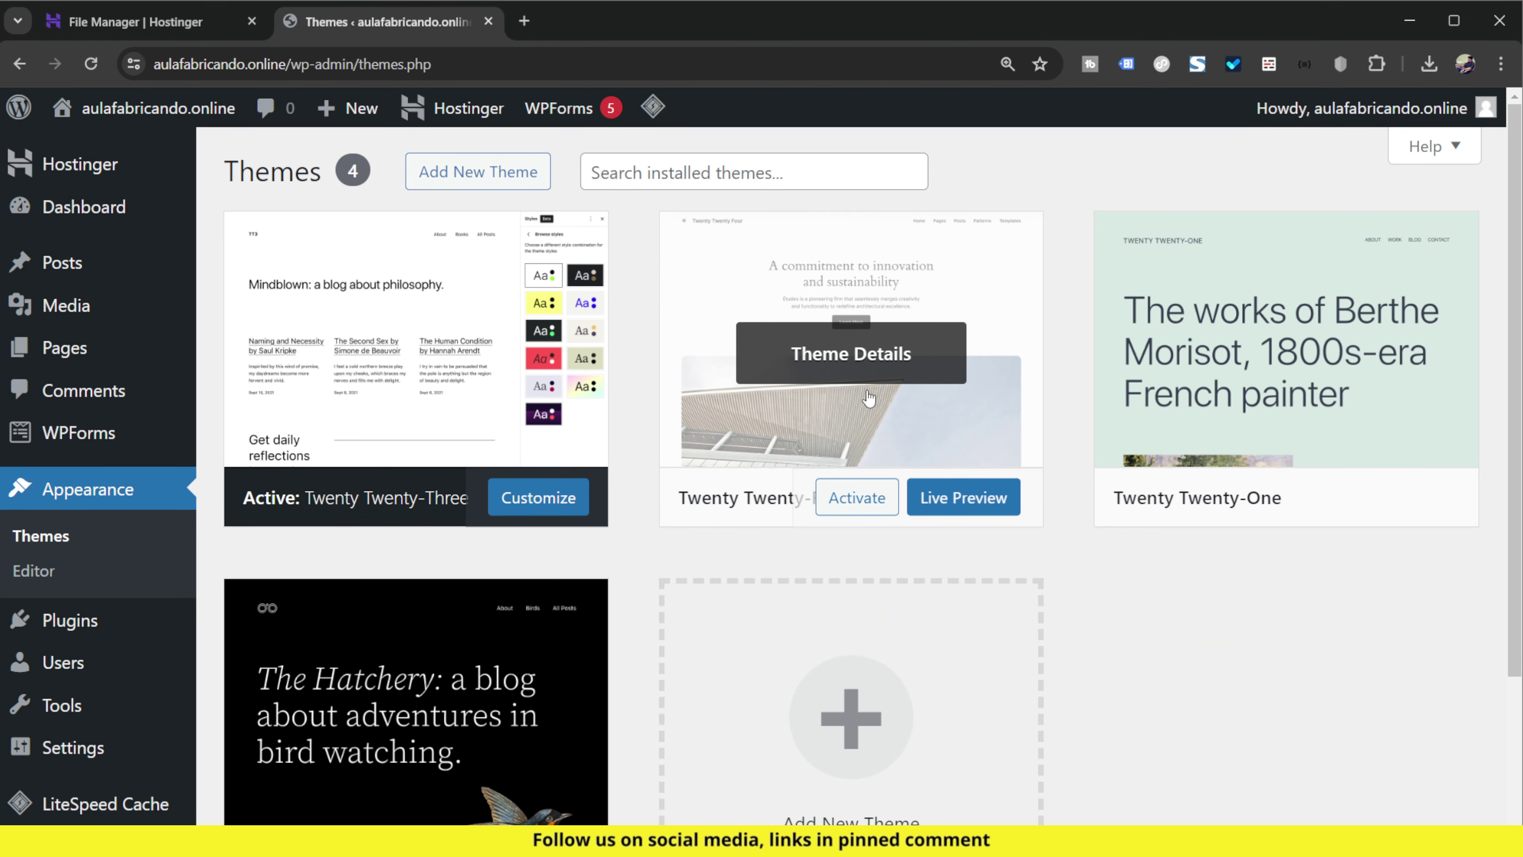
key("ctrl+plus")
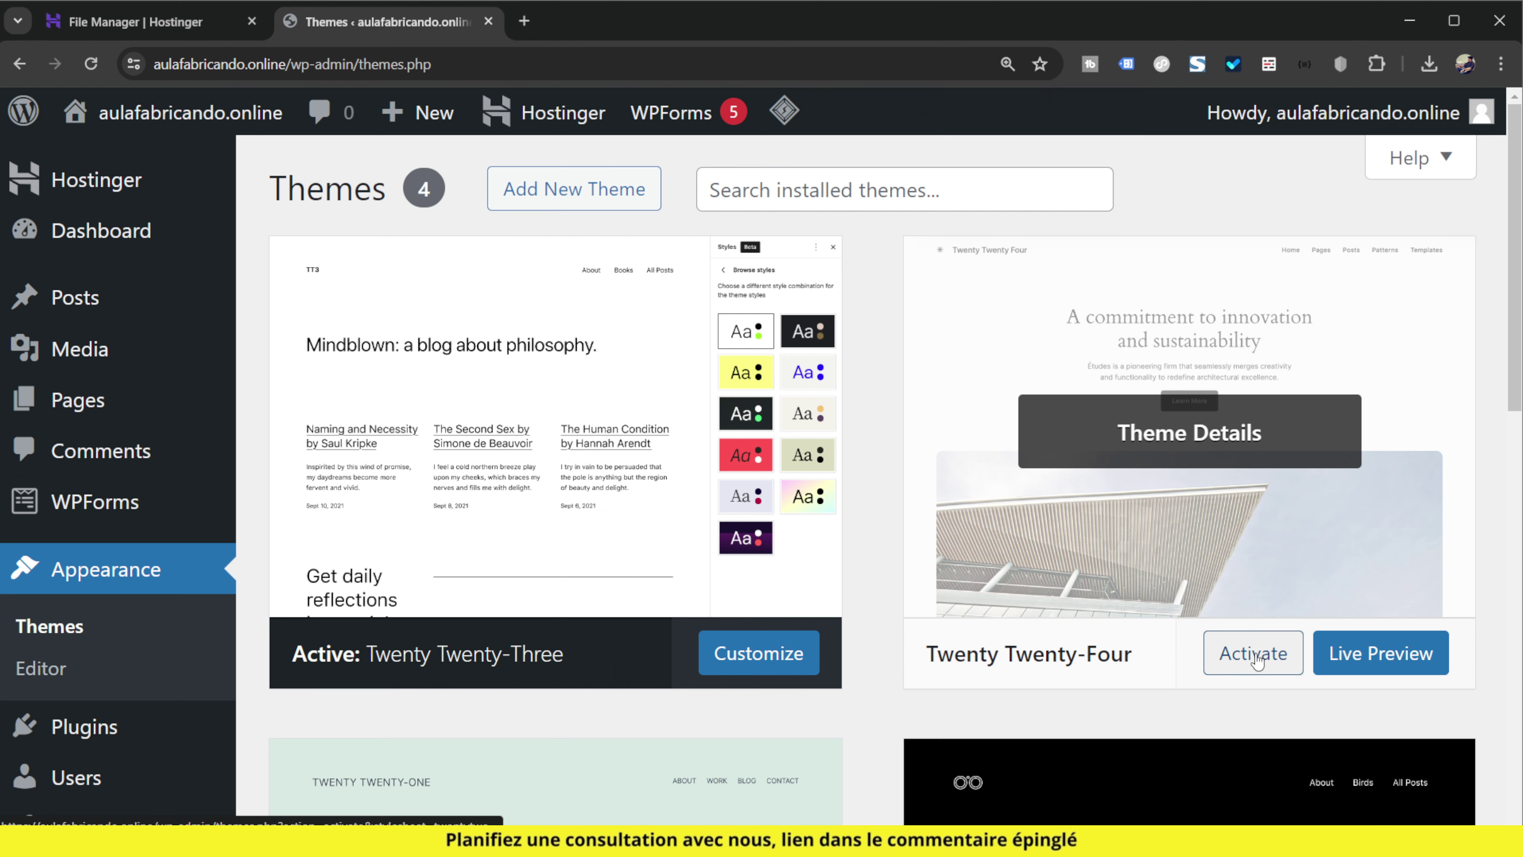
left_click(1255, 658)
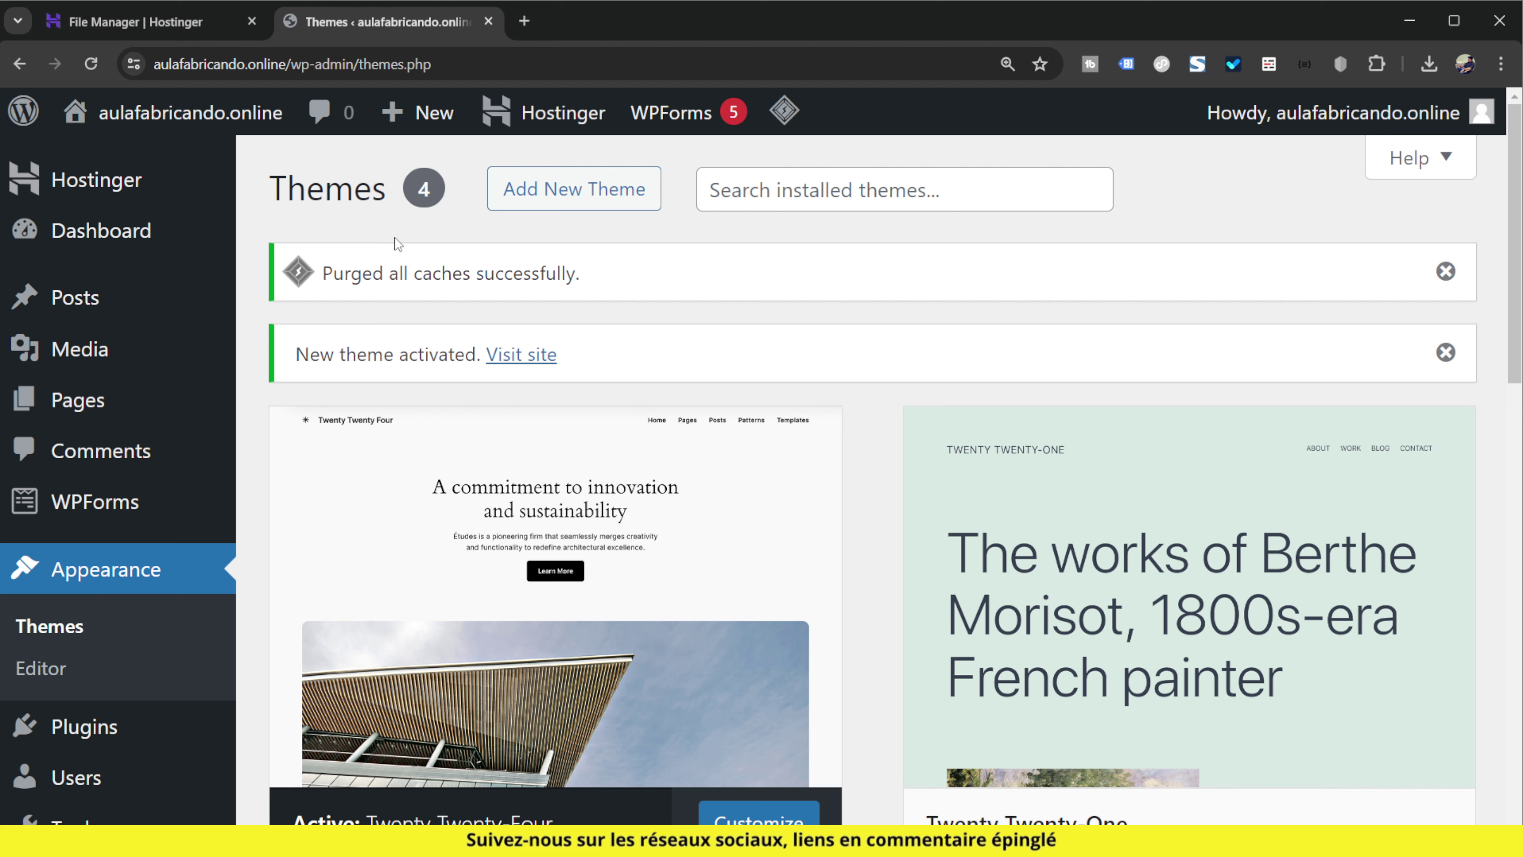
Step: View the aulafabricando.online front page in a separate browser tab to check the site, and close that tab
mouse_move(163, 135)
middle_click(90, 163)
left_click(529, 27)
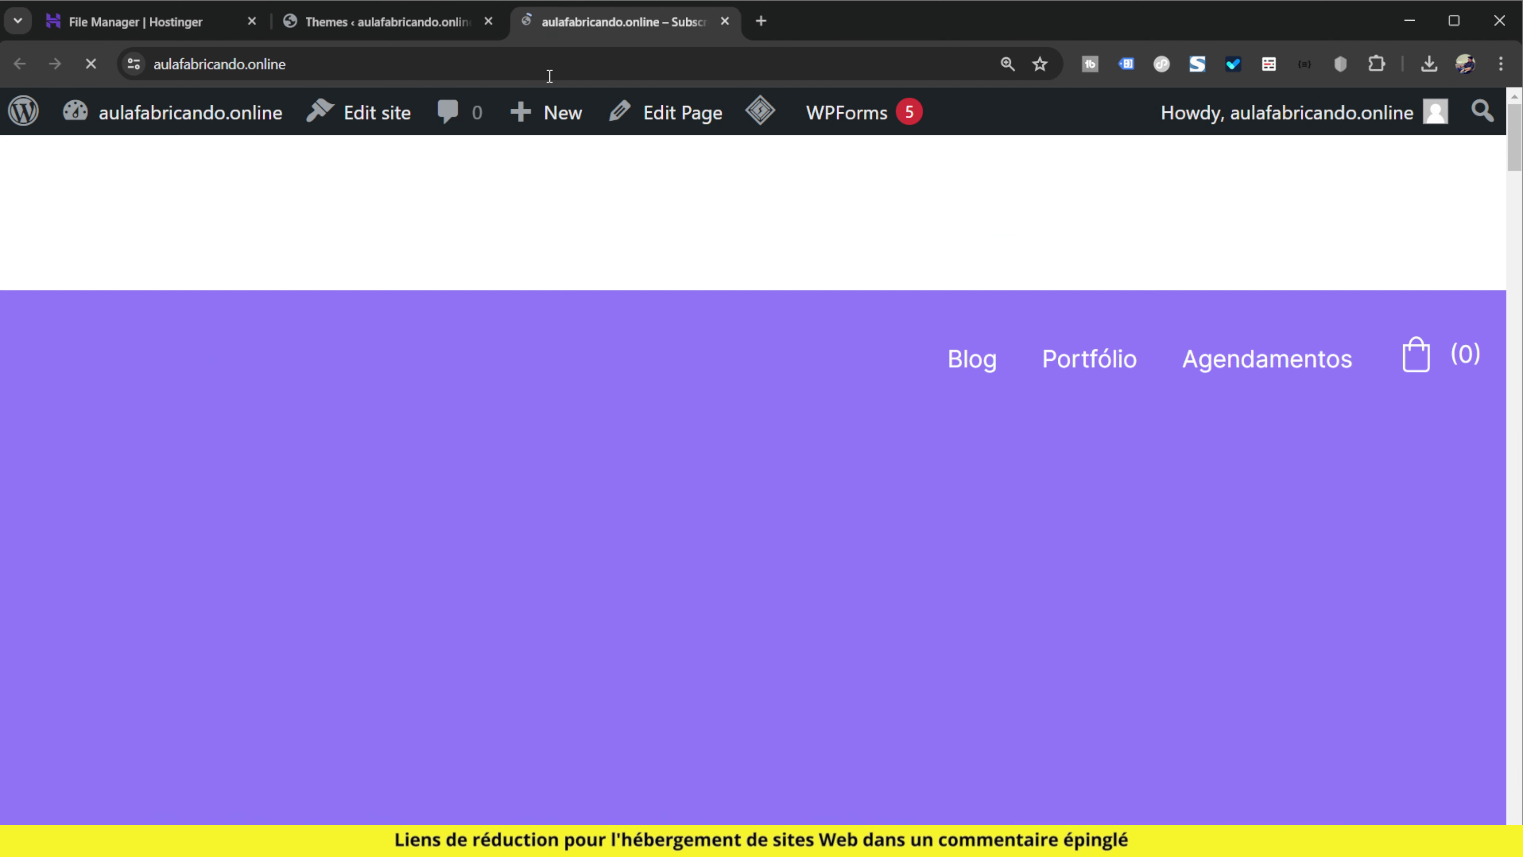
scroll(972, 498, "down", 3)
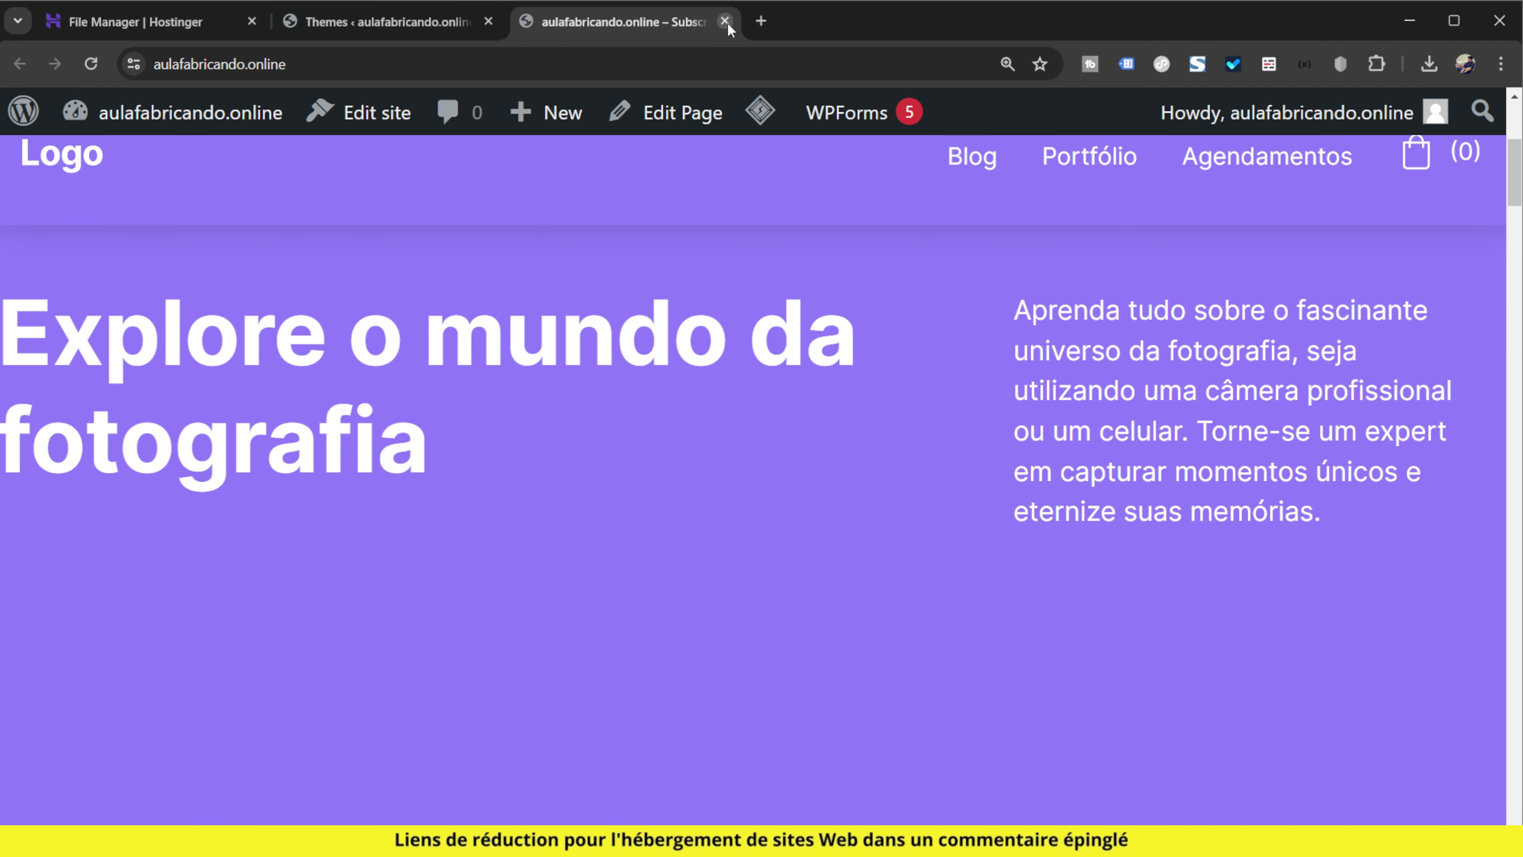
left_click(724, 22)
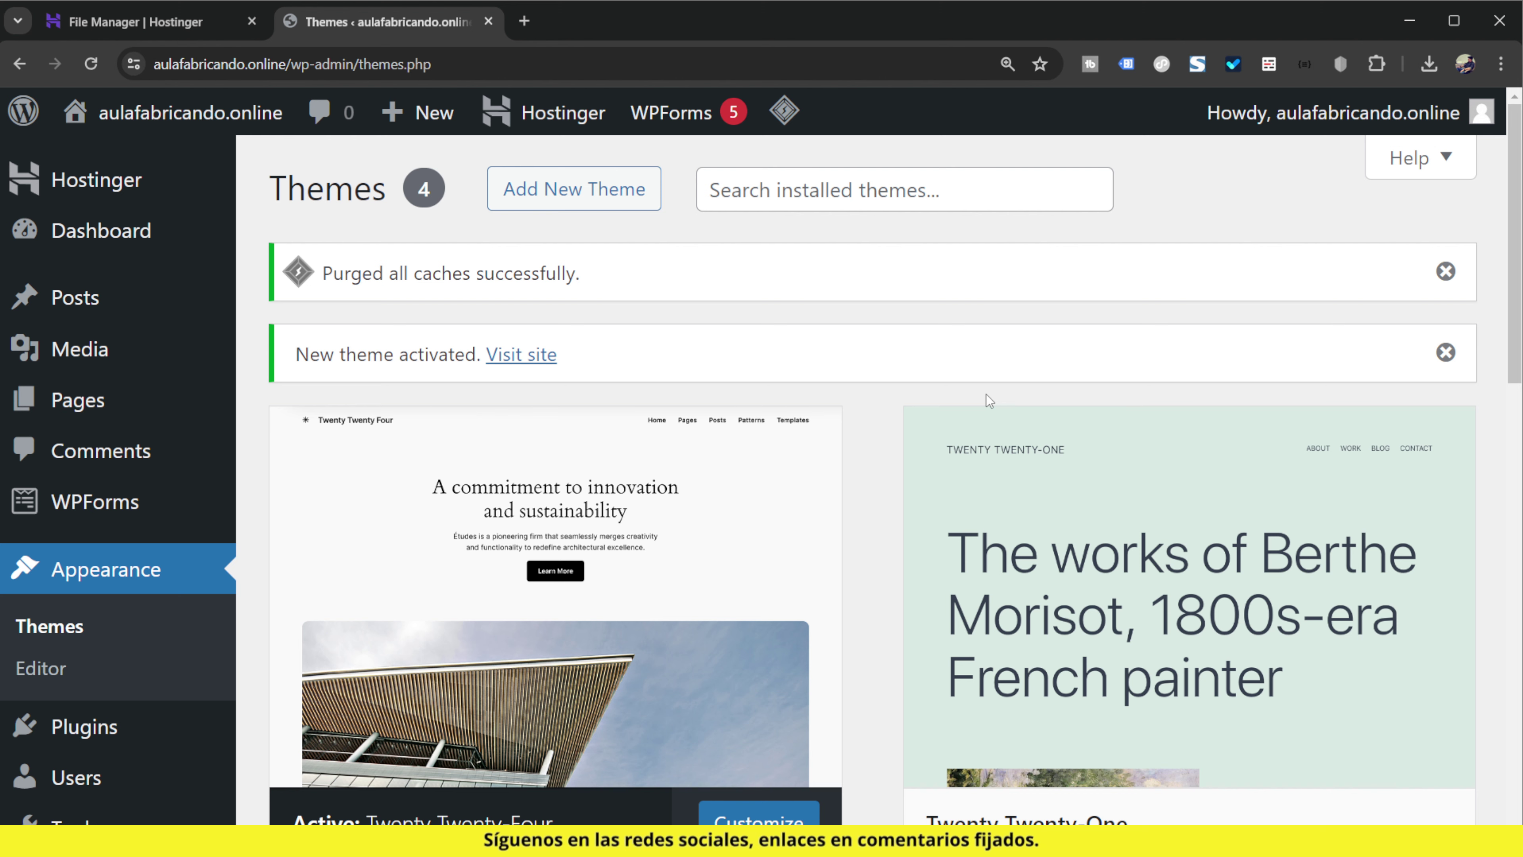
Step: Switch to Hostinger's file manager for aulafabricando.online and open the themes folder inside public_html/wp-content
left_click(120, 21)
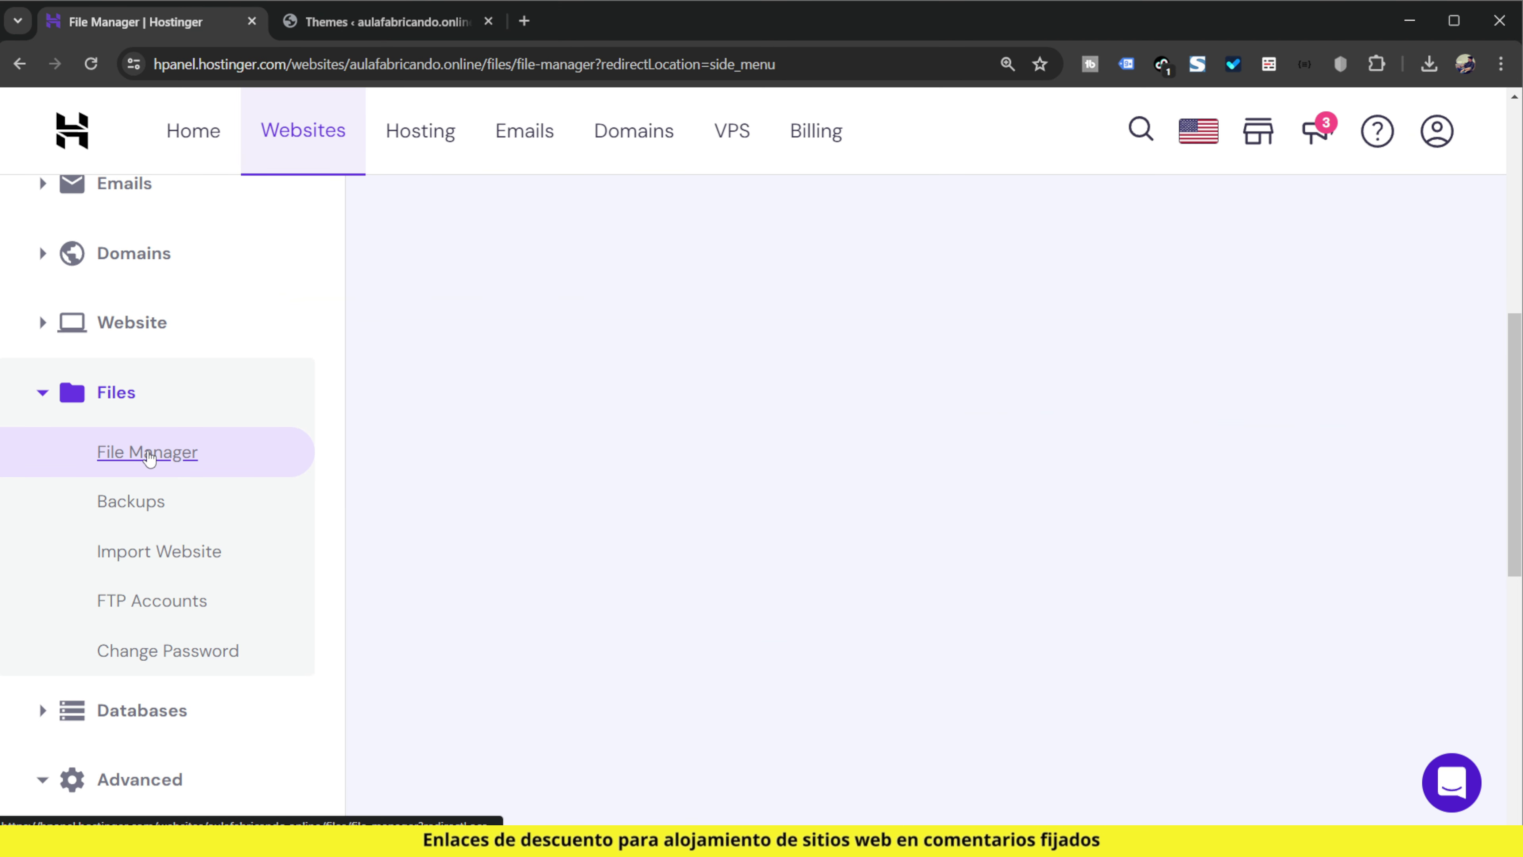
left_click(150, 453)
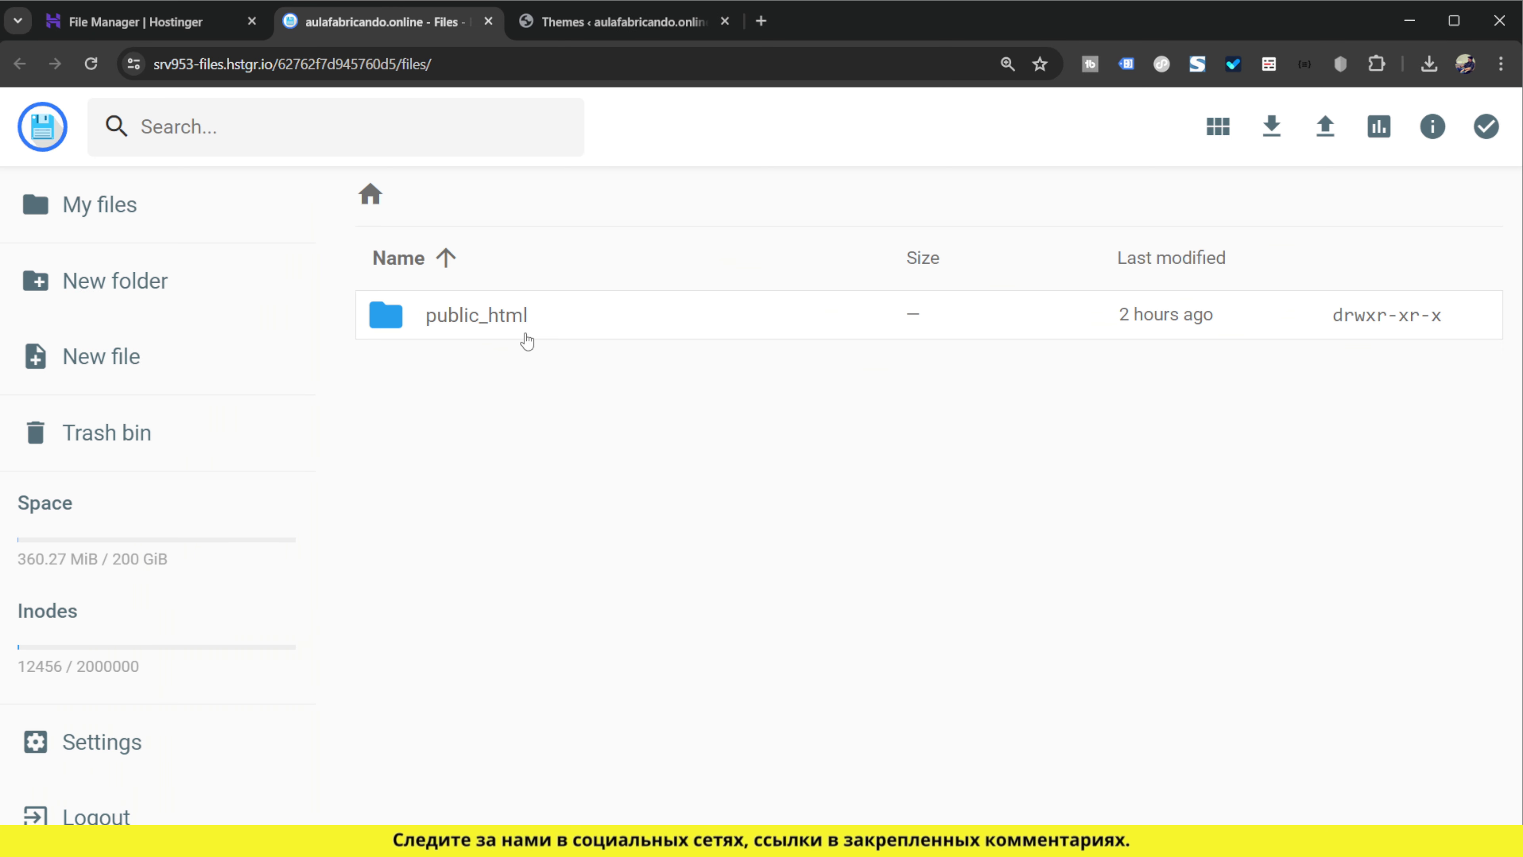
double_click(525, 332)
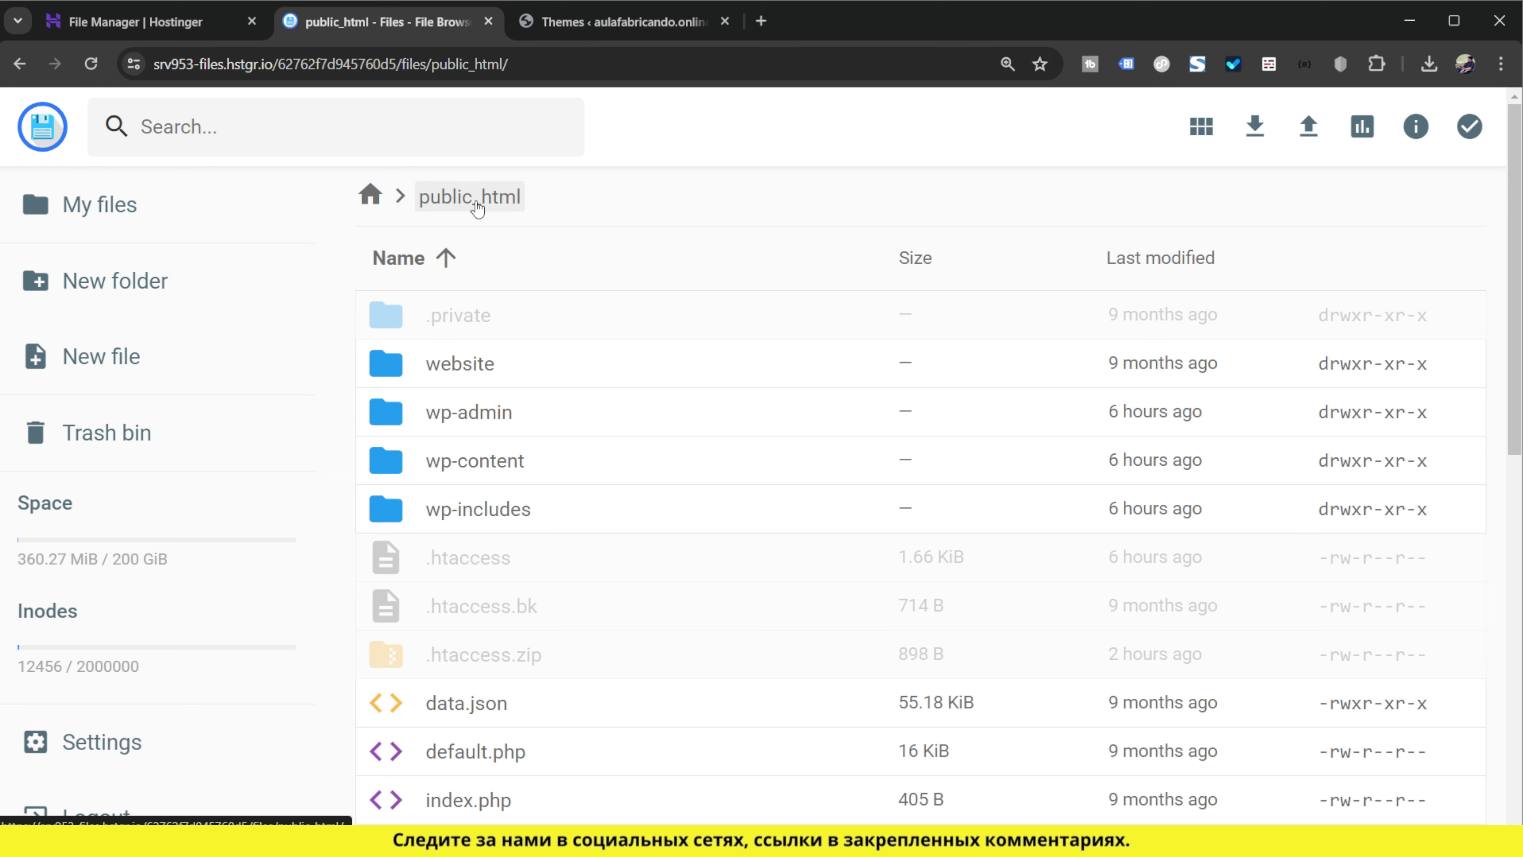
double_click(566, 465)
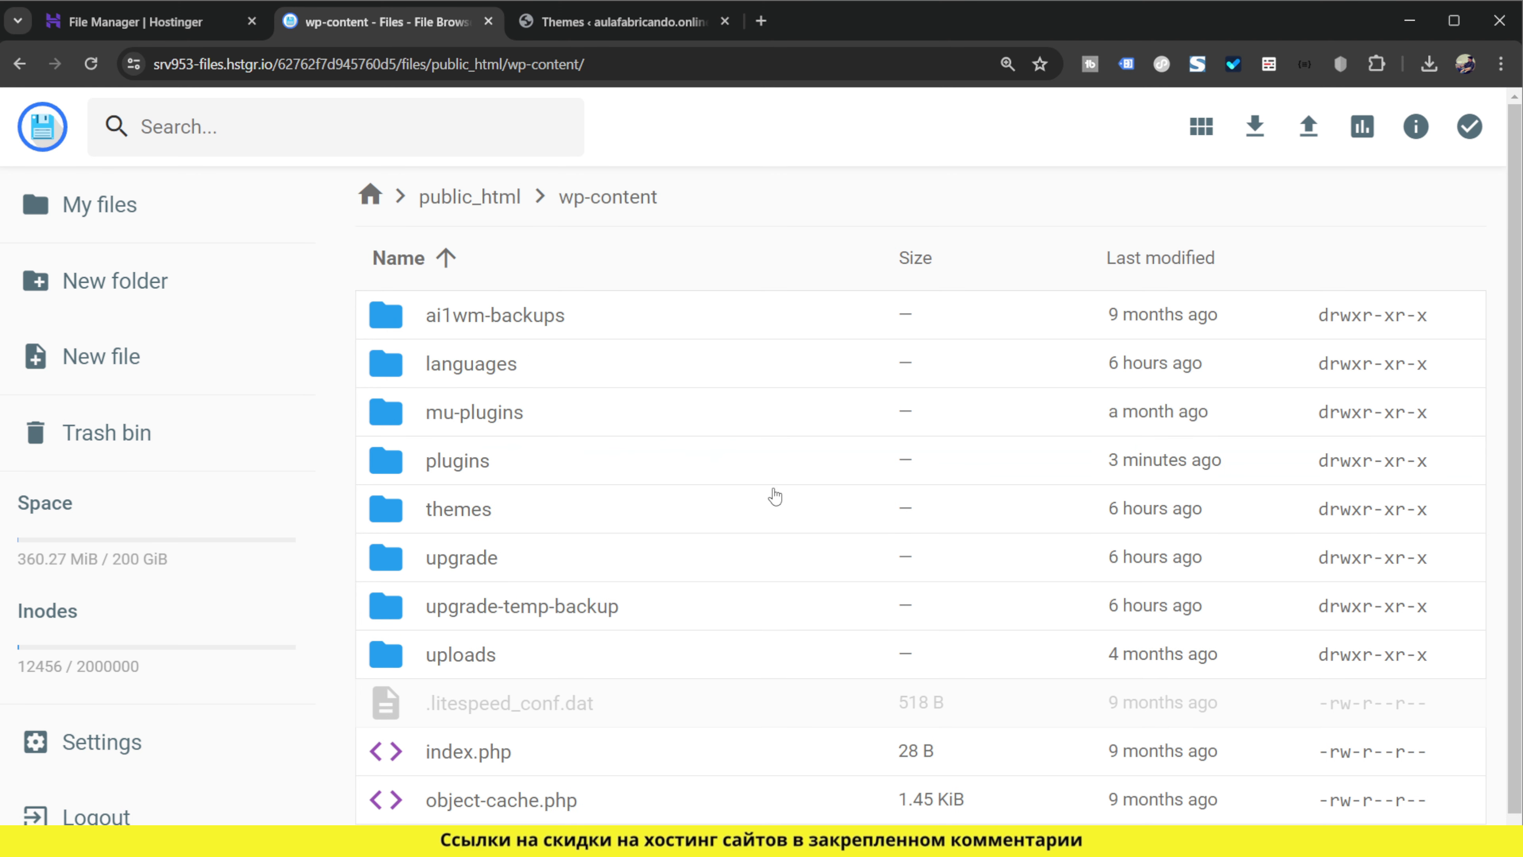
double_click(496, 520)
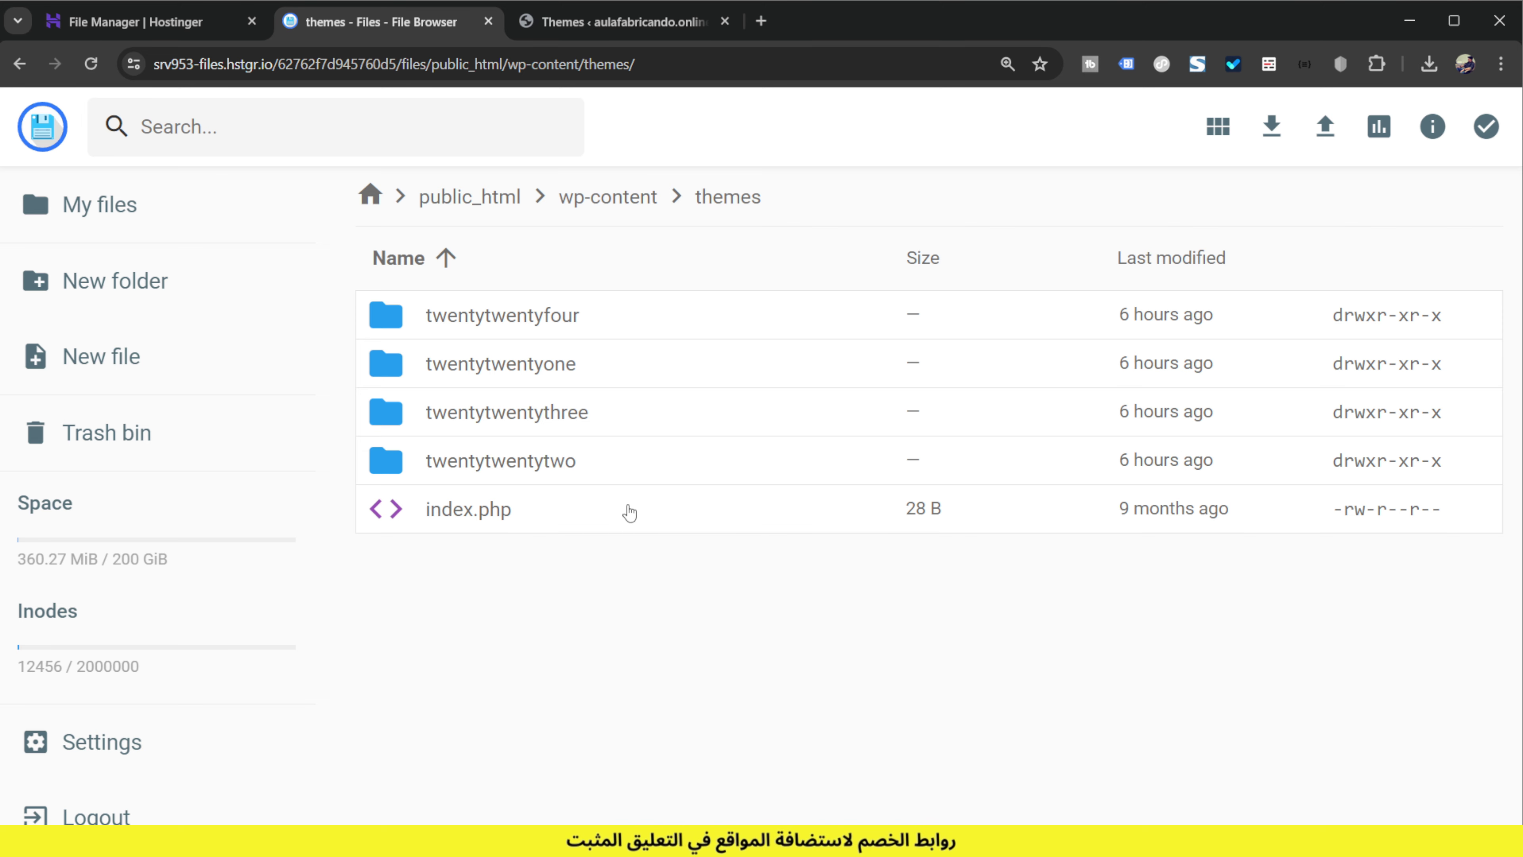
Step: Return to the Hostinger panel and enter phpMyAdmin for the aulafabricando.online database
left_click(138, 21)
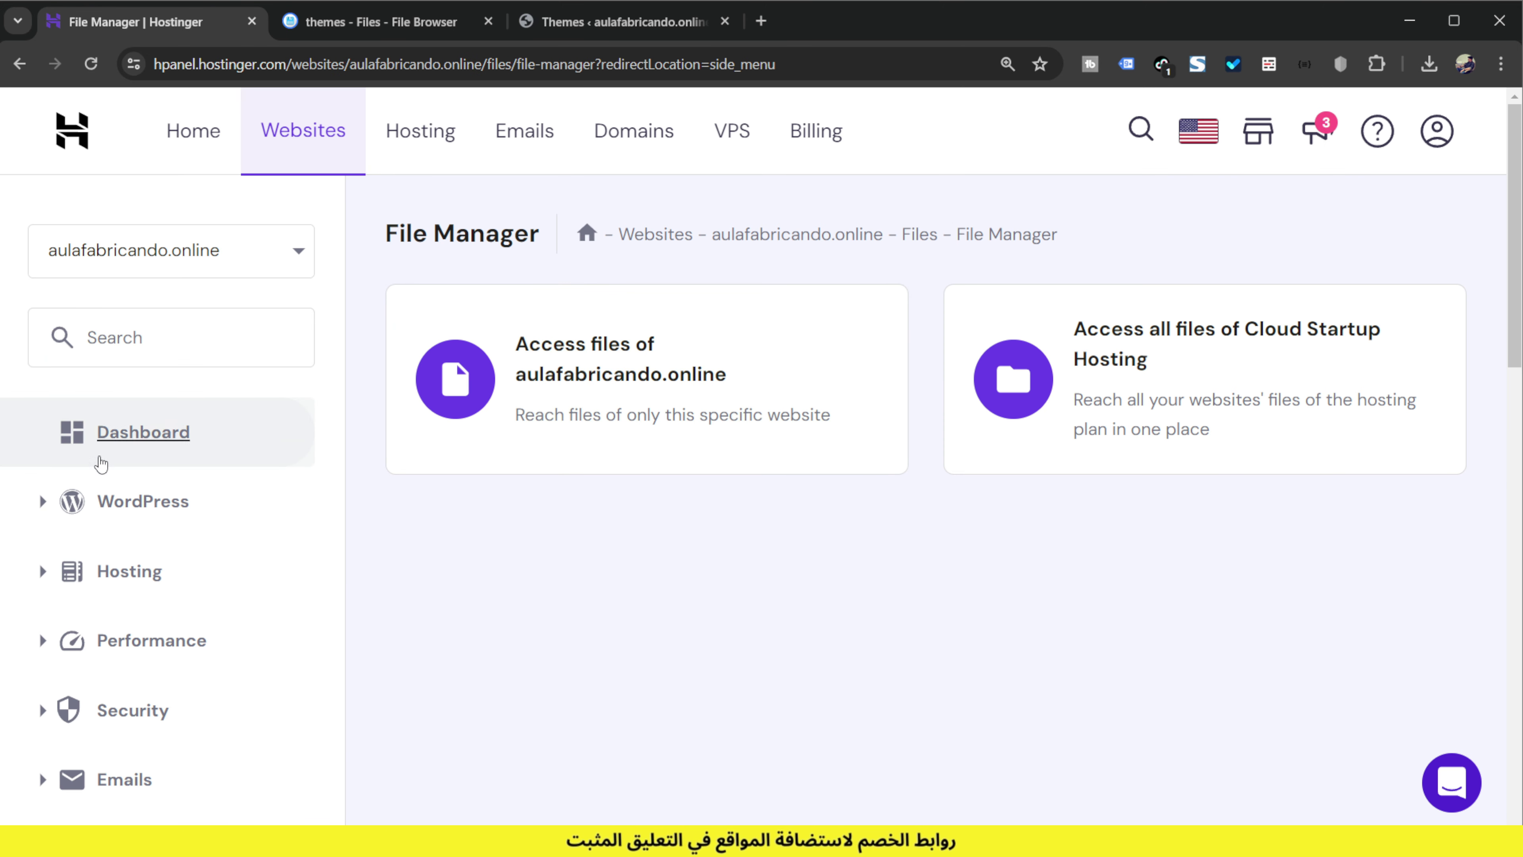
scroll(204, 609, "down", 5)
scroll(210, 618, "down", 5)
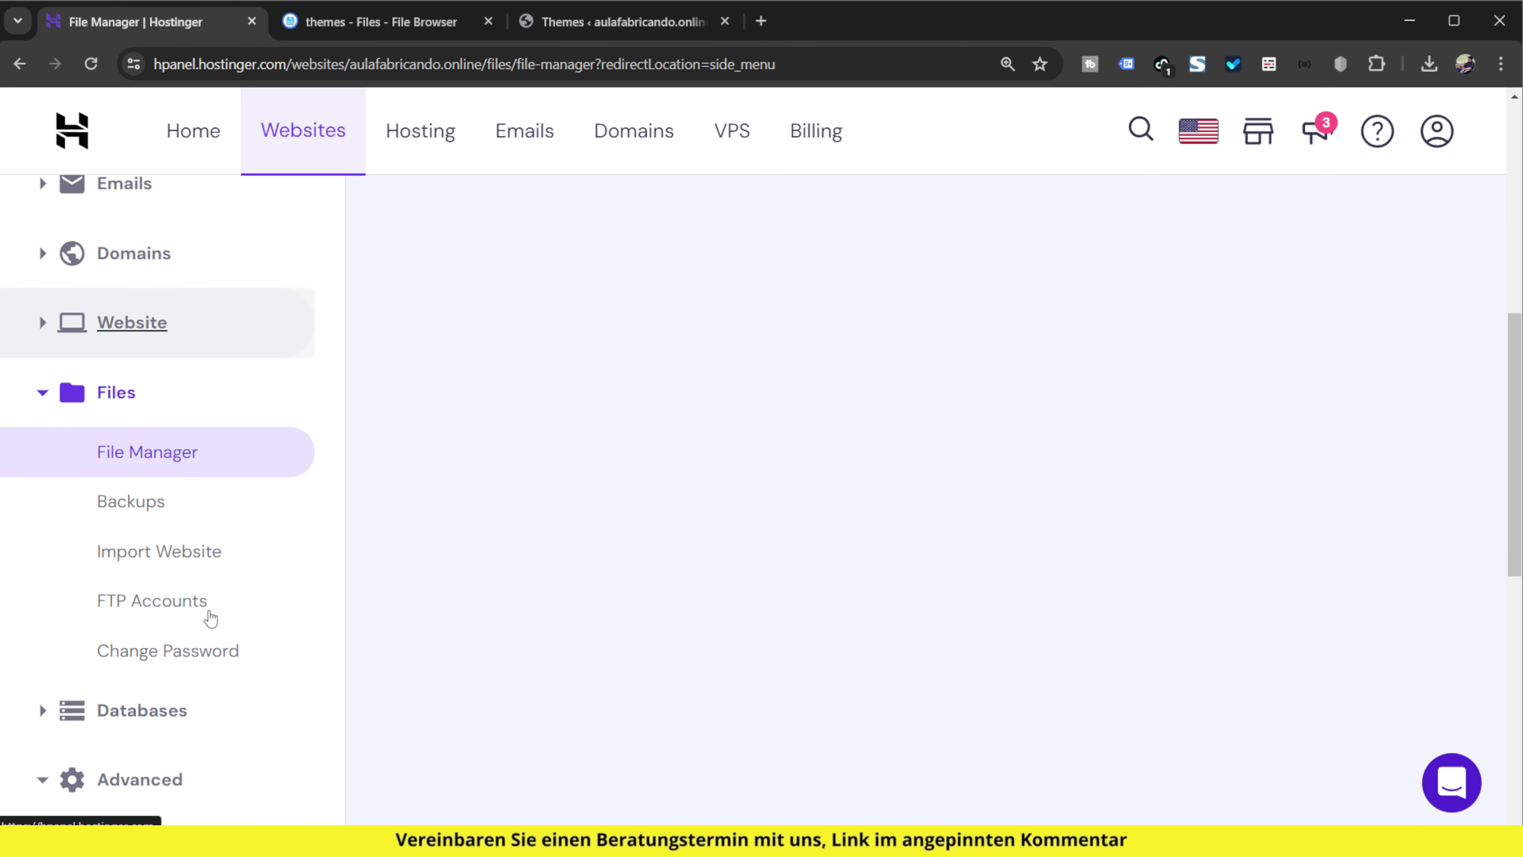
left_click(207, 617)
scroll(228, 630, "down", 2)
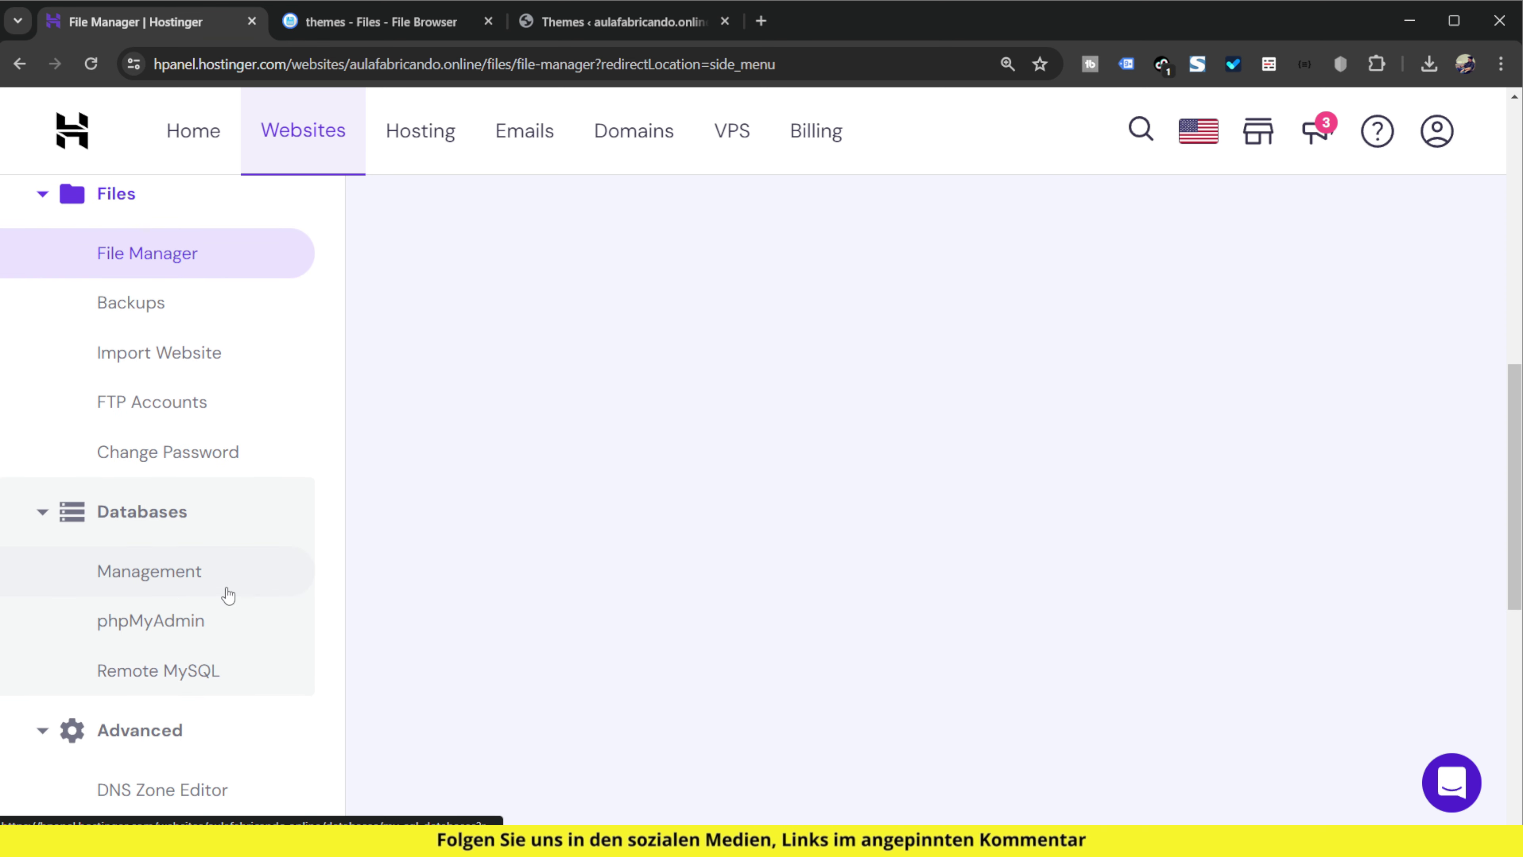
left_click(160, 623)
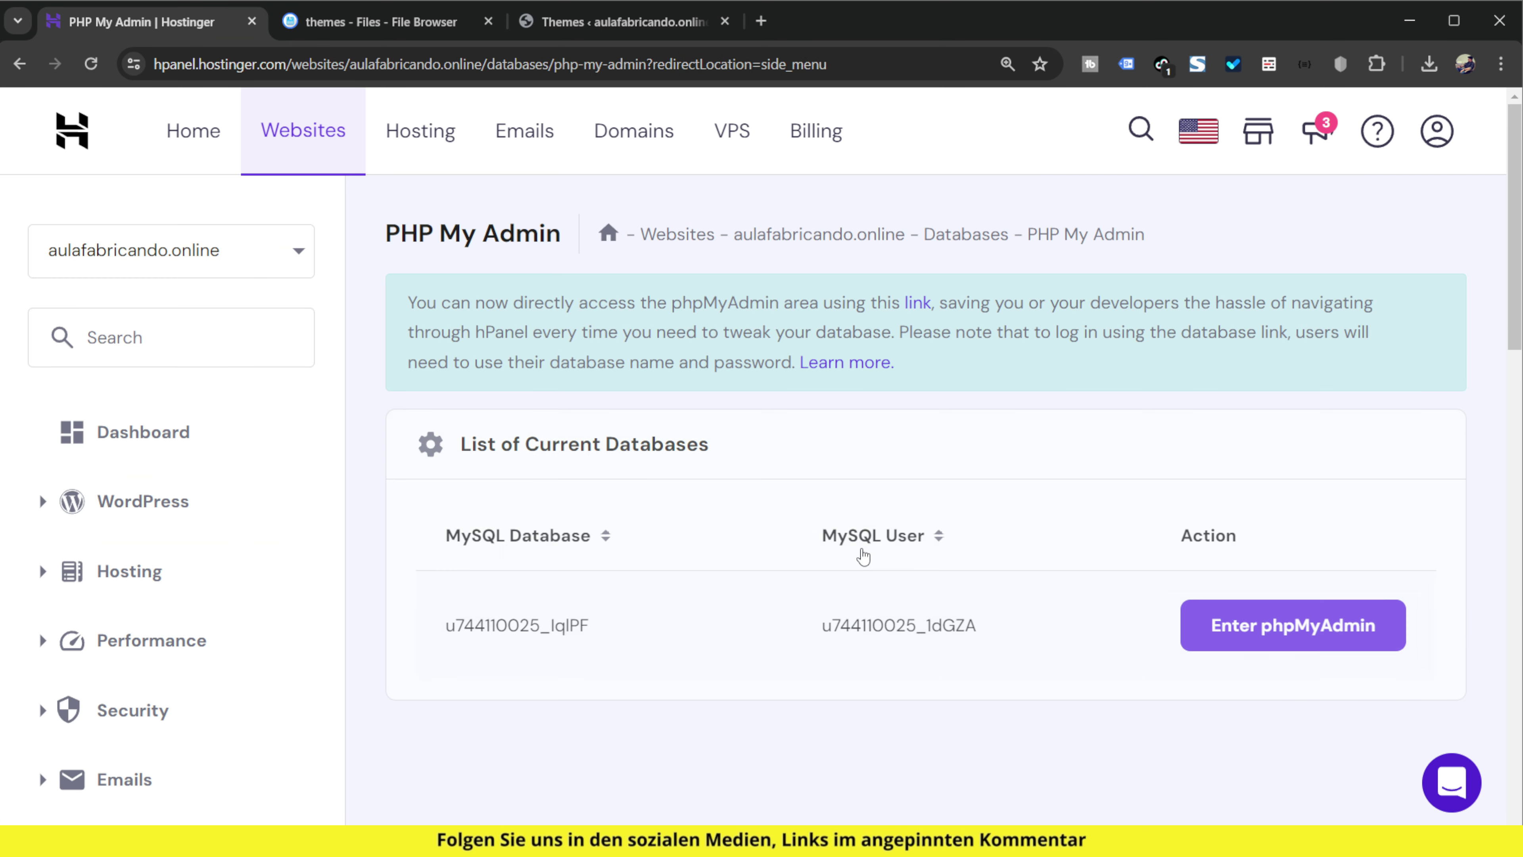
left_click(1265, 624)
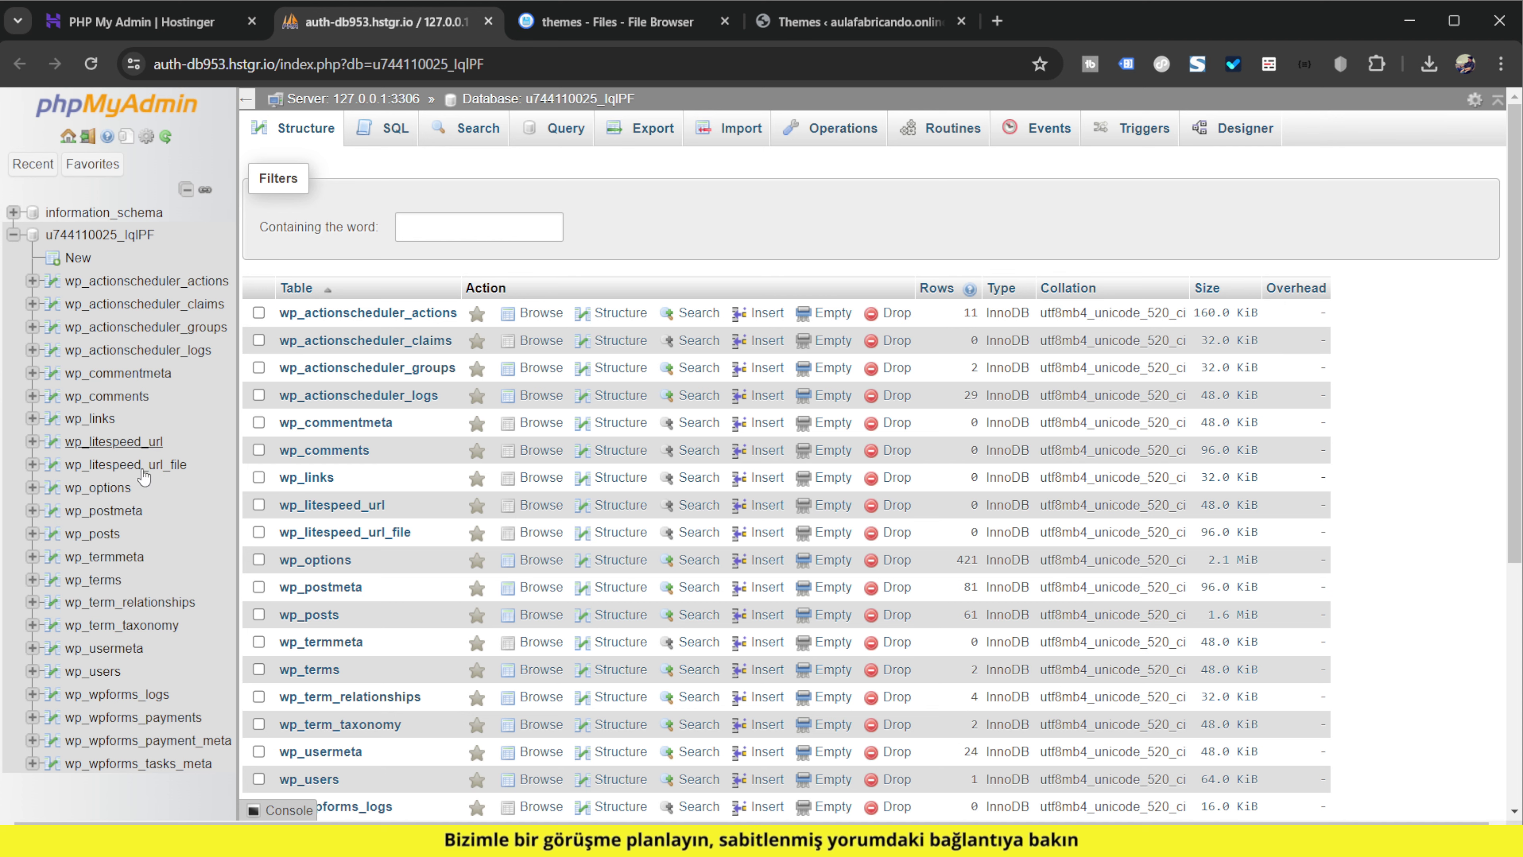
Step: Browse the wp_options table to page 2 of its rows and examine the value of the template option
left_click(97, 487)
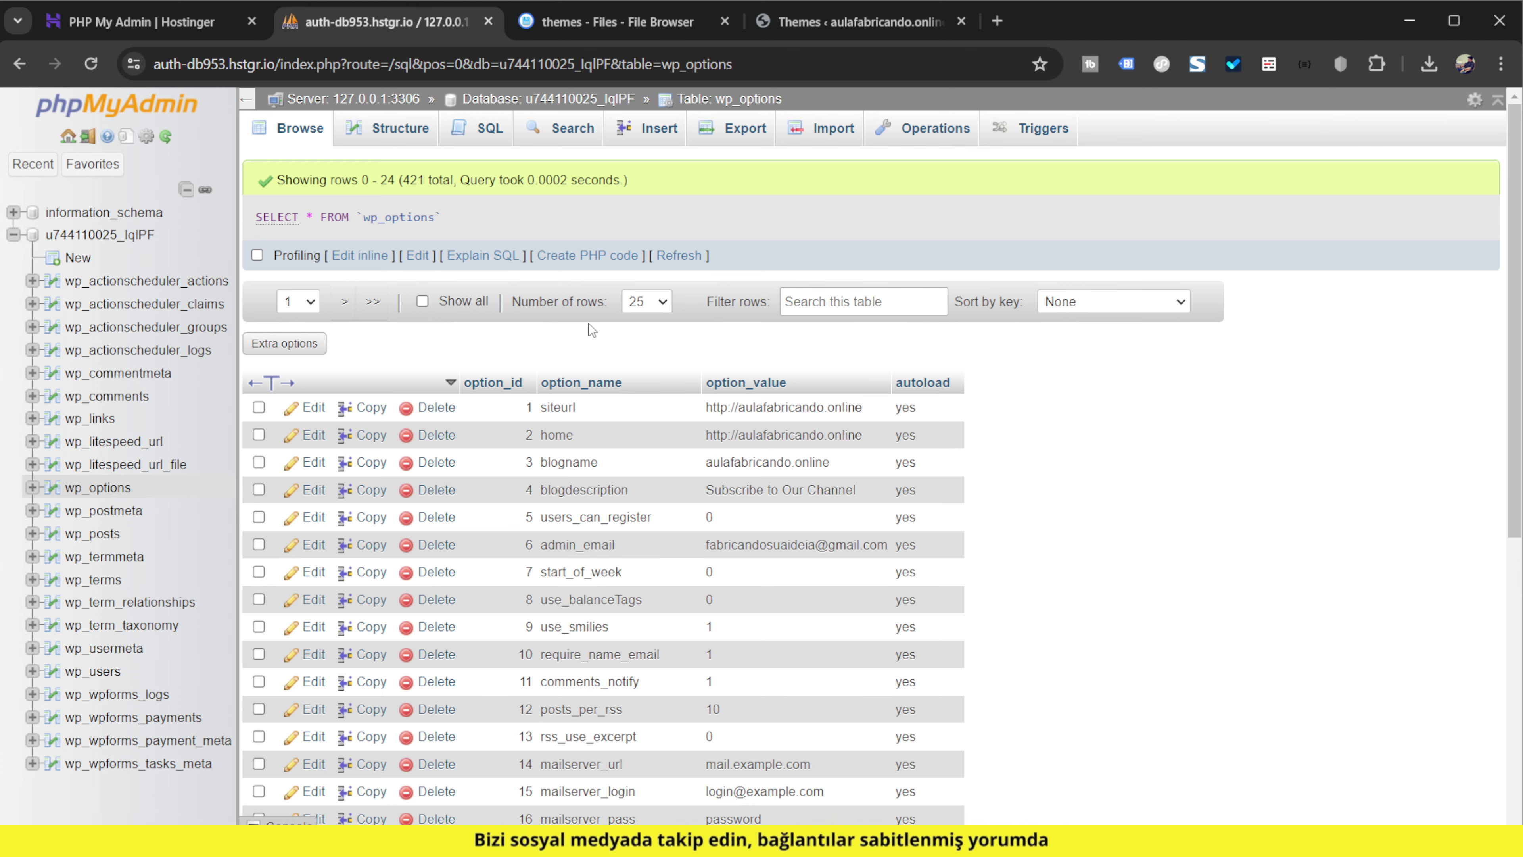
scroll(594, 333, "down", 5)
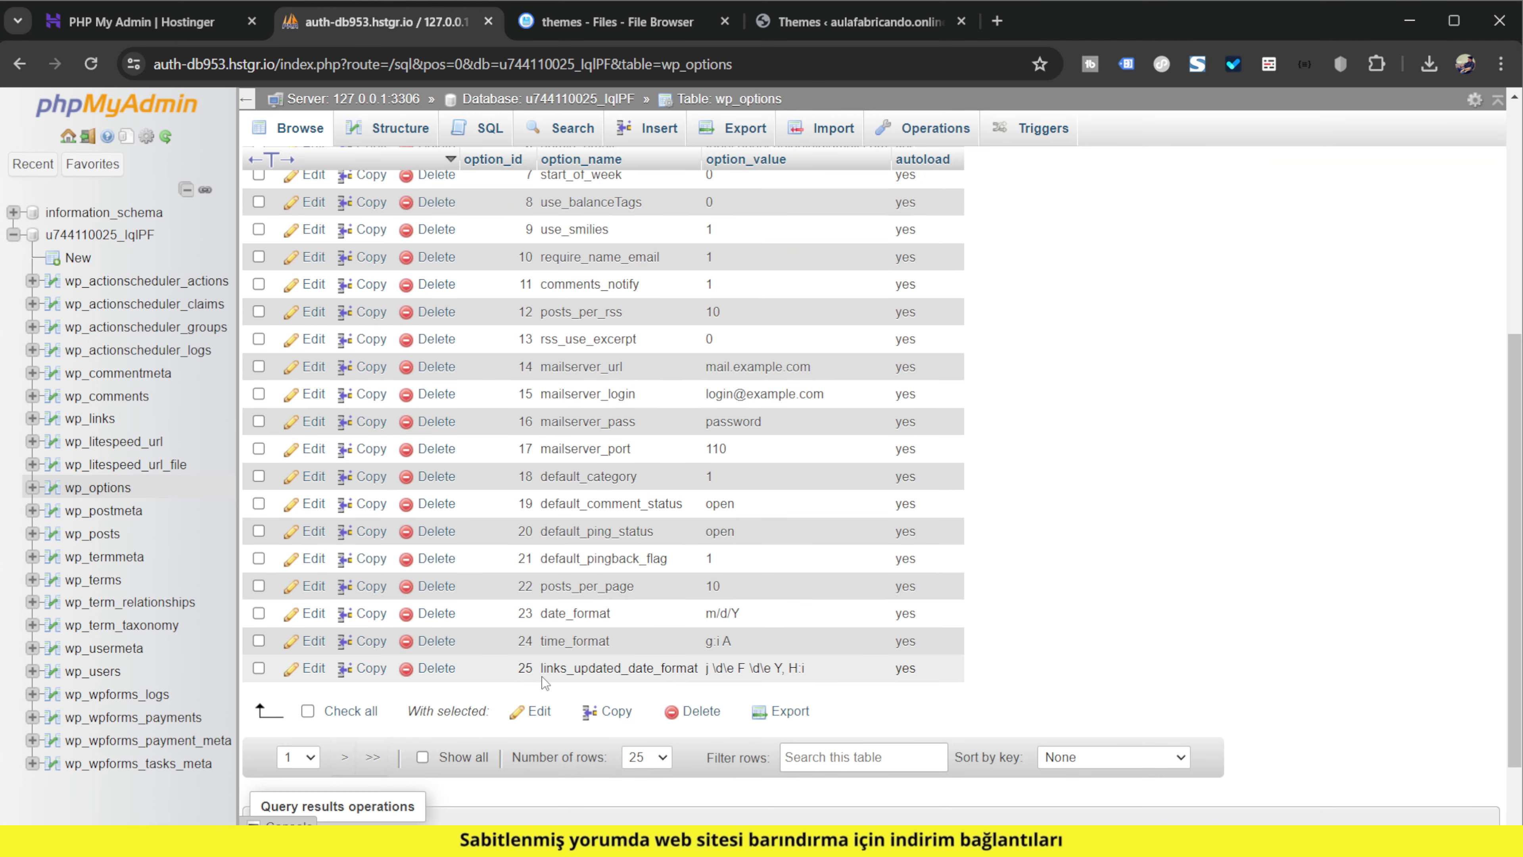
scroll(420, 372, "up", 5)
left_click(298, 301)
left_click(284, 354)
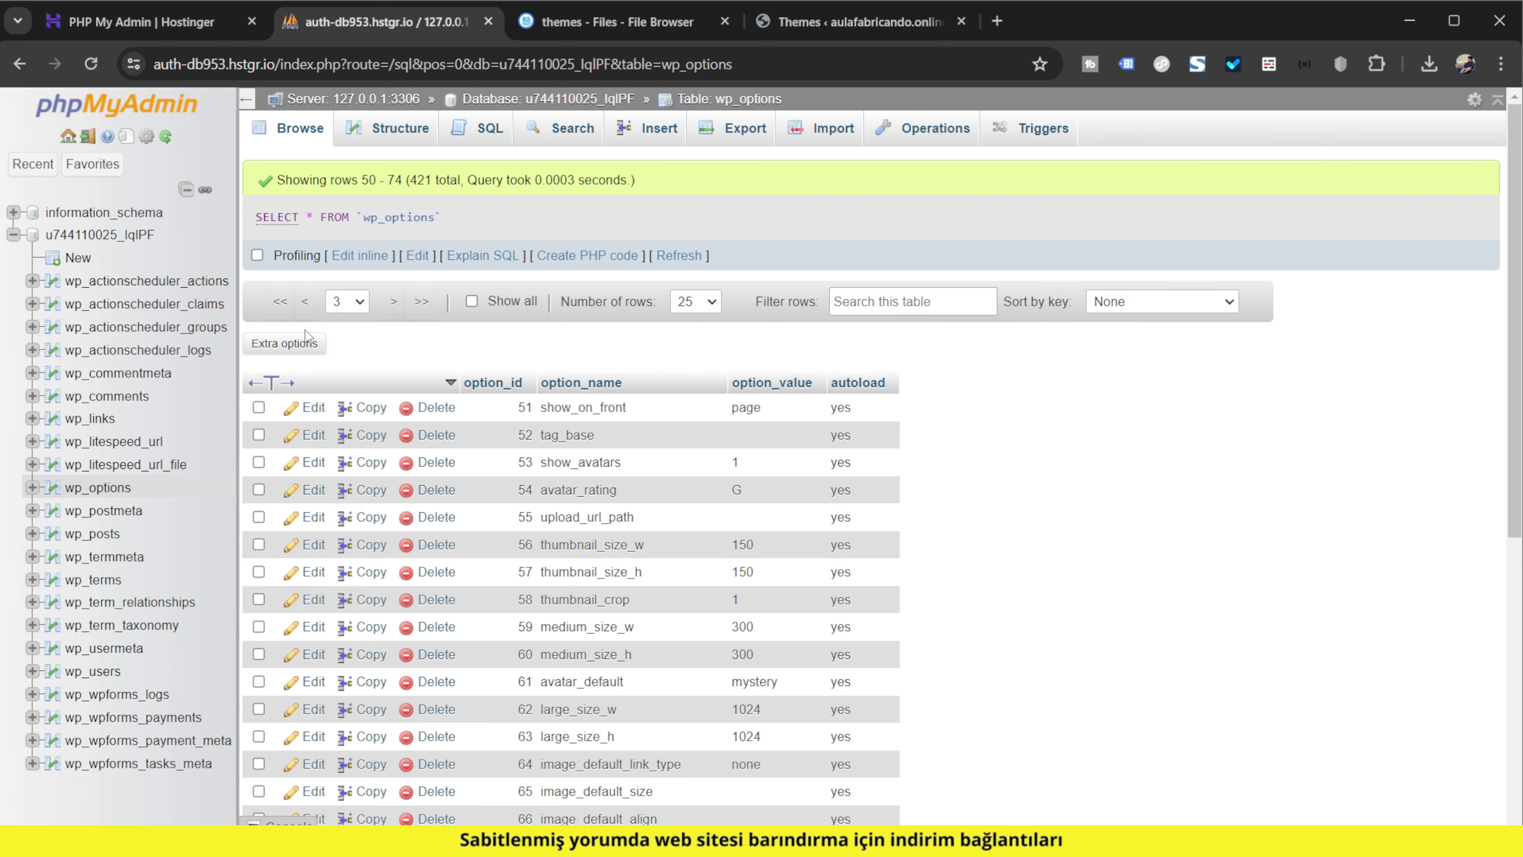
left_click(347, 301)
left_click(339, 337)
scroll(1032, 585, "down", 5)
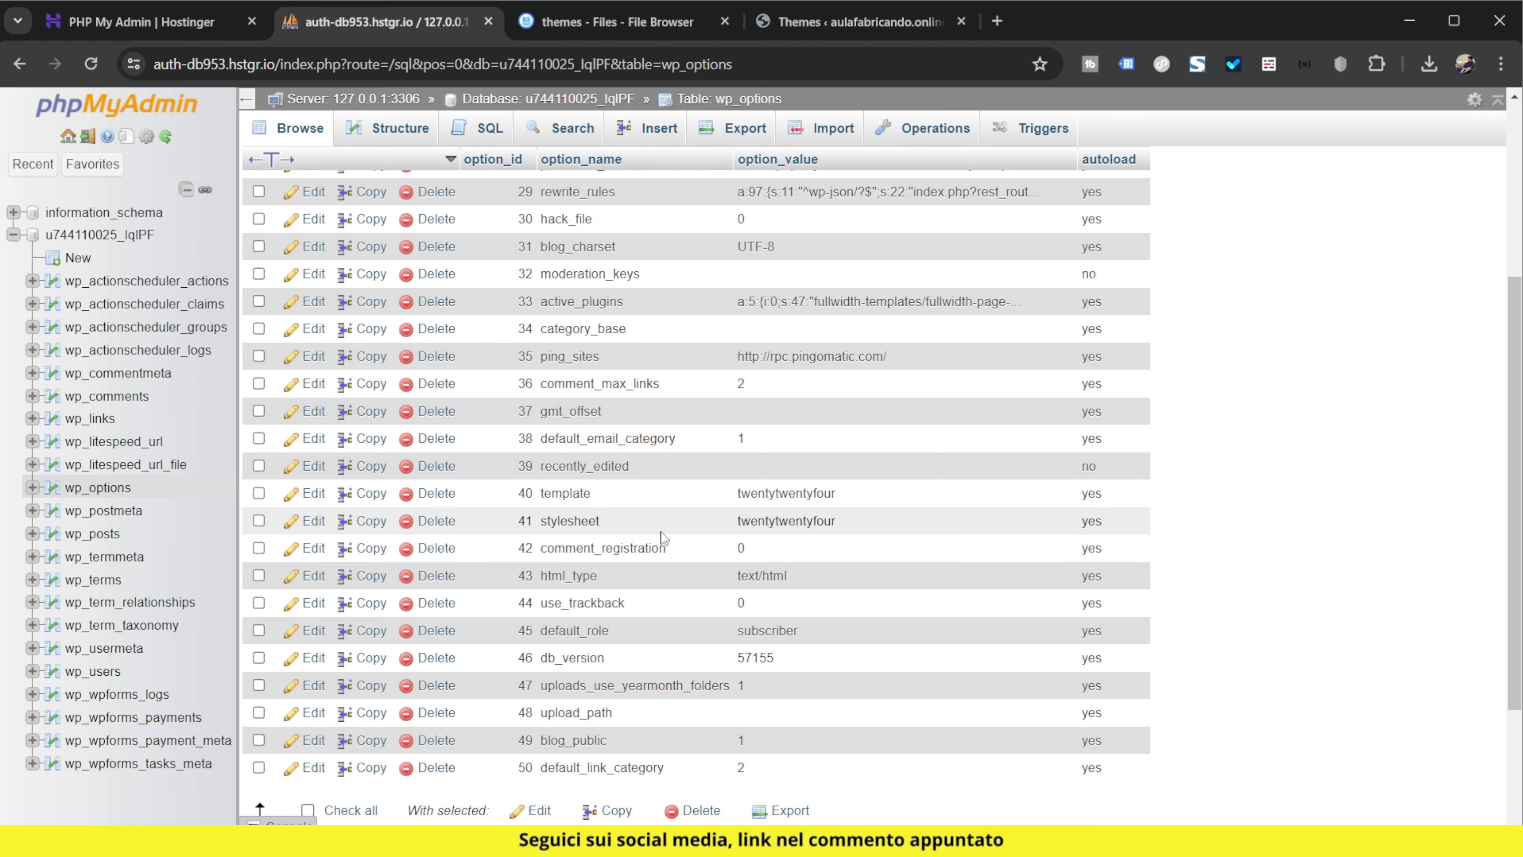
key("ctrl+plus")
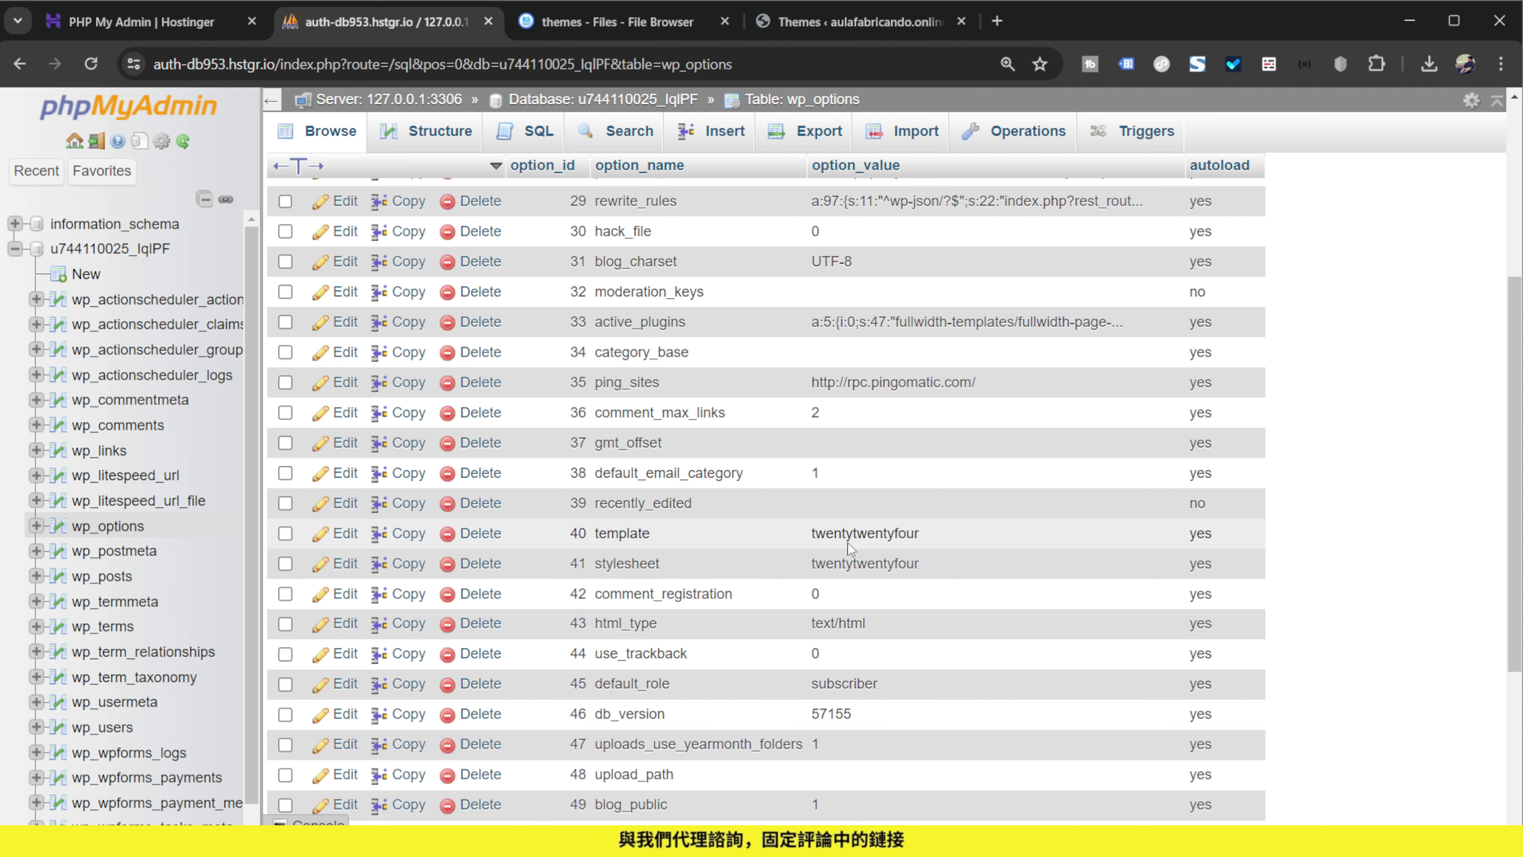
left_click_drag(809, 534, 935, 553)
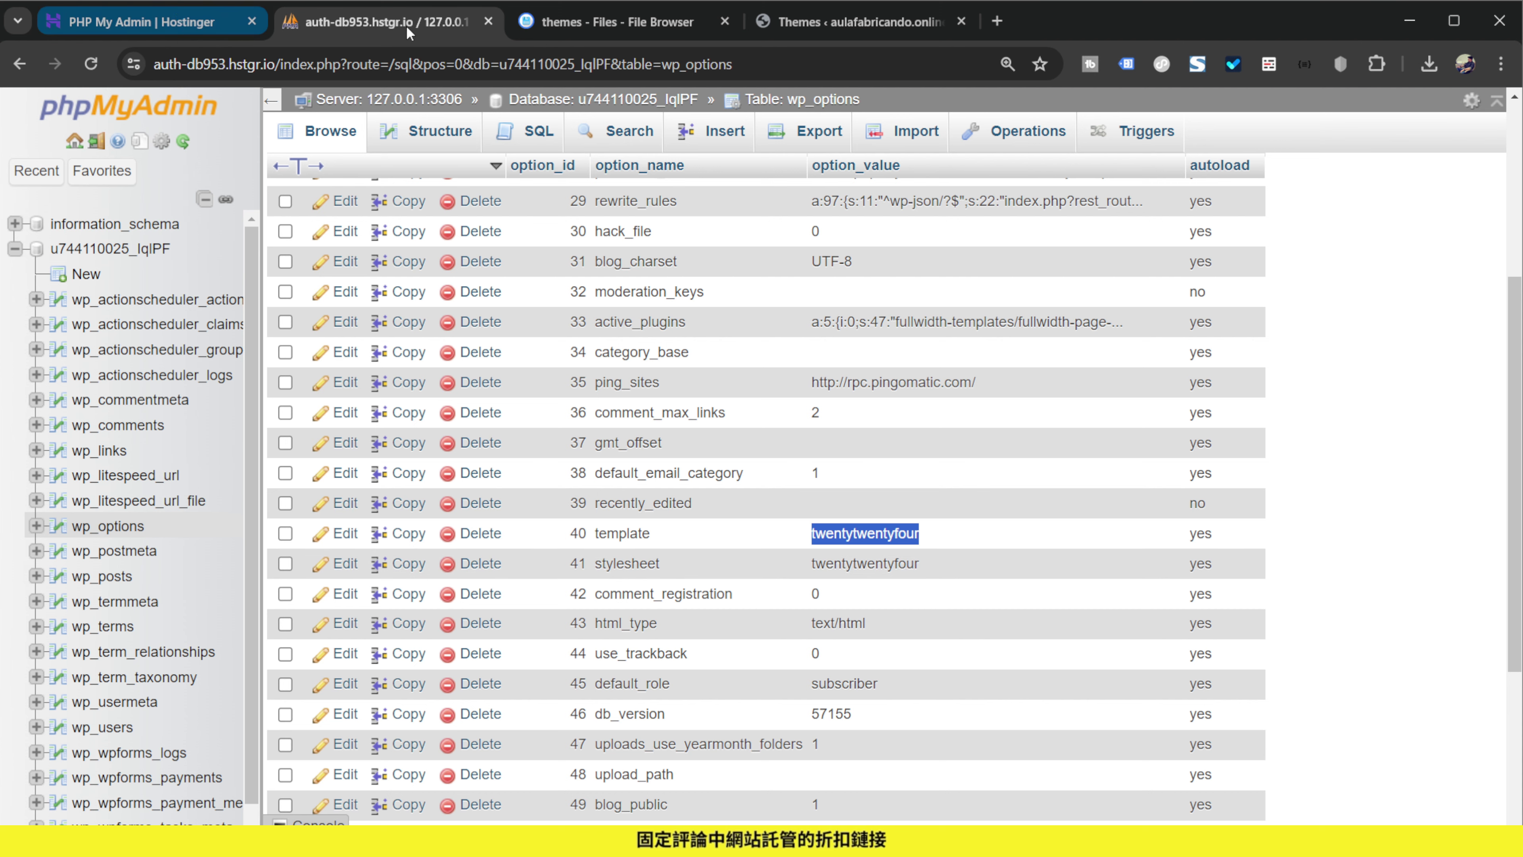
Step: In the file browser's themes folder, start renaming the twentytwentythree folder and copy its exact name
left_click(606, 21)
left_click(586, 421)
left_click(585, 422)
left_click(600, 425)
right_click(581, 421)
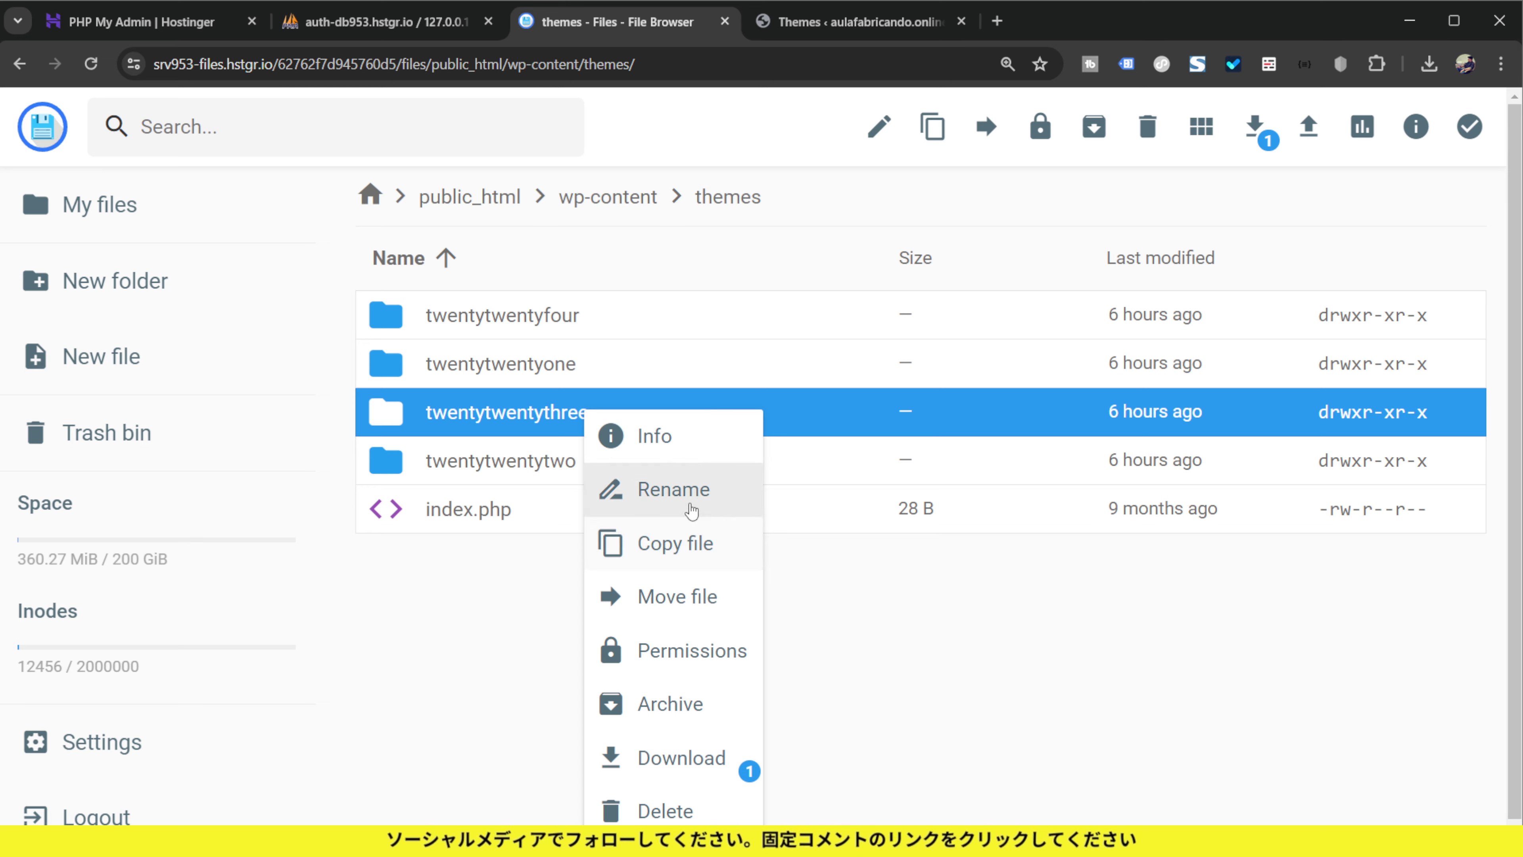
left_click(691, 510)
left_click_drag(751, 480, 552, 475)
key("ctrl+c")
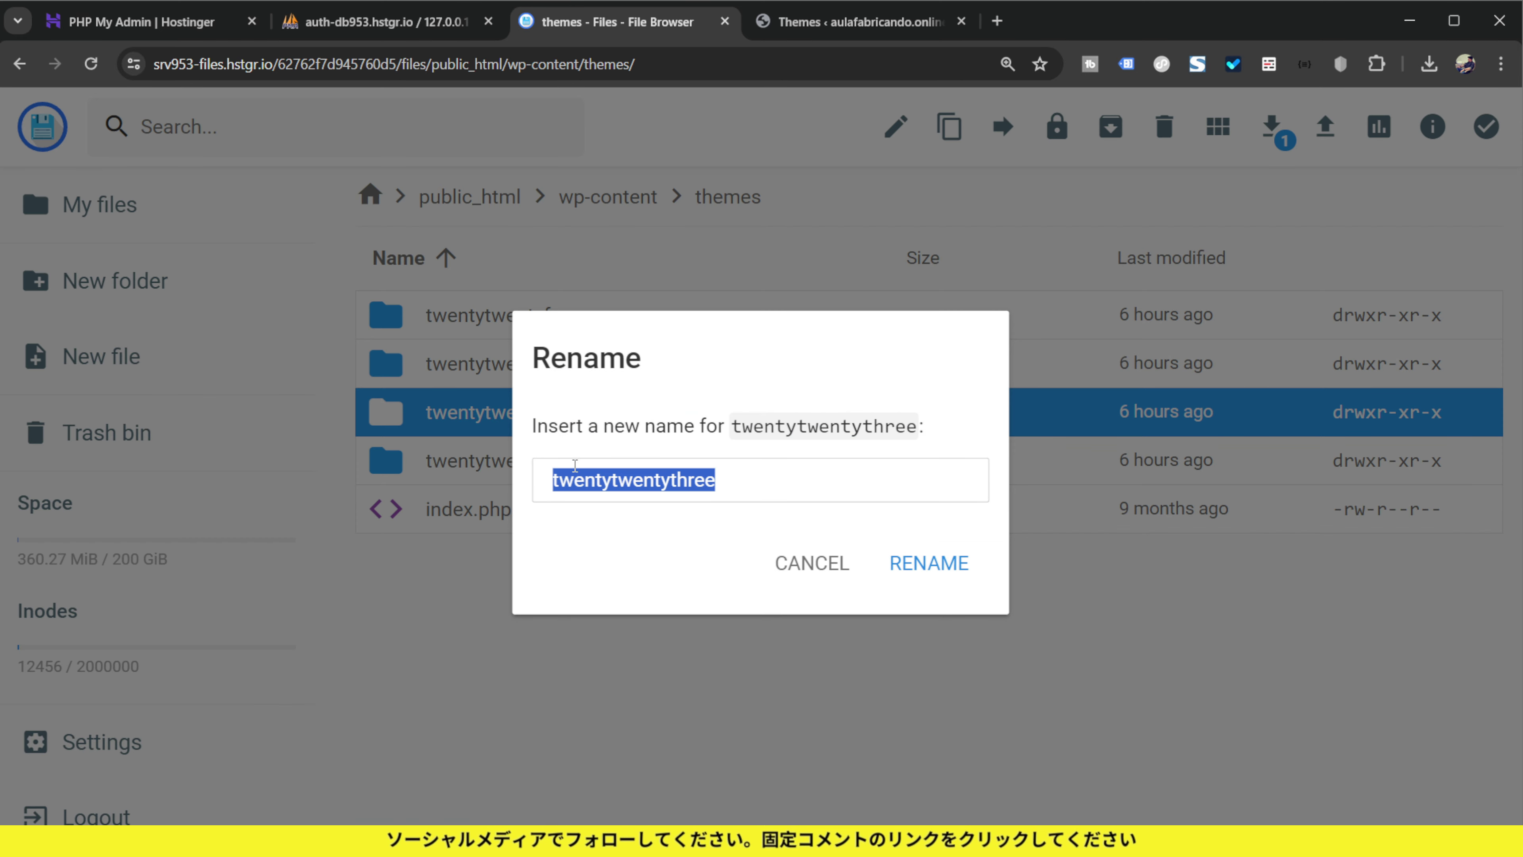
Step: Leave the folder rename without changes and set the template option in phpMyAdmin's wp_options table to twentytwentythree
left_click(812, 563)
left_click(384, 21)
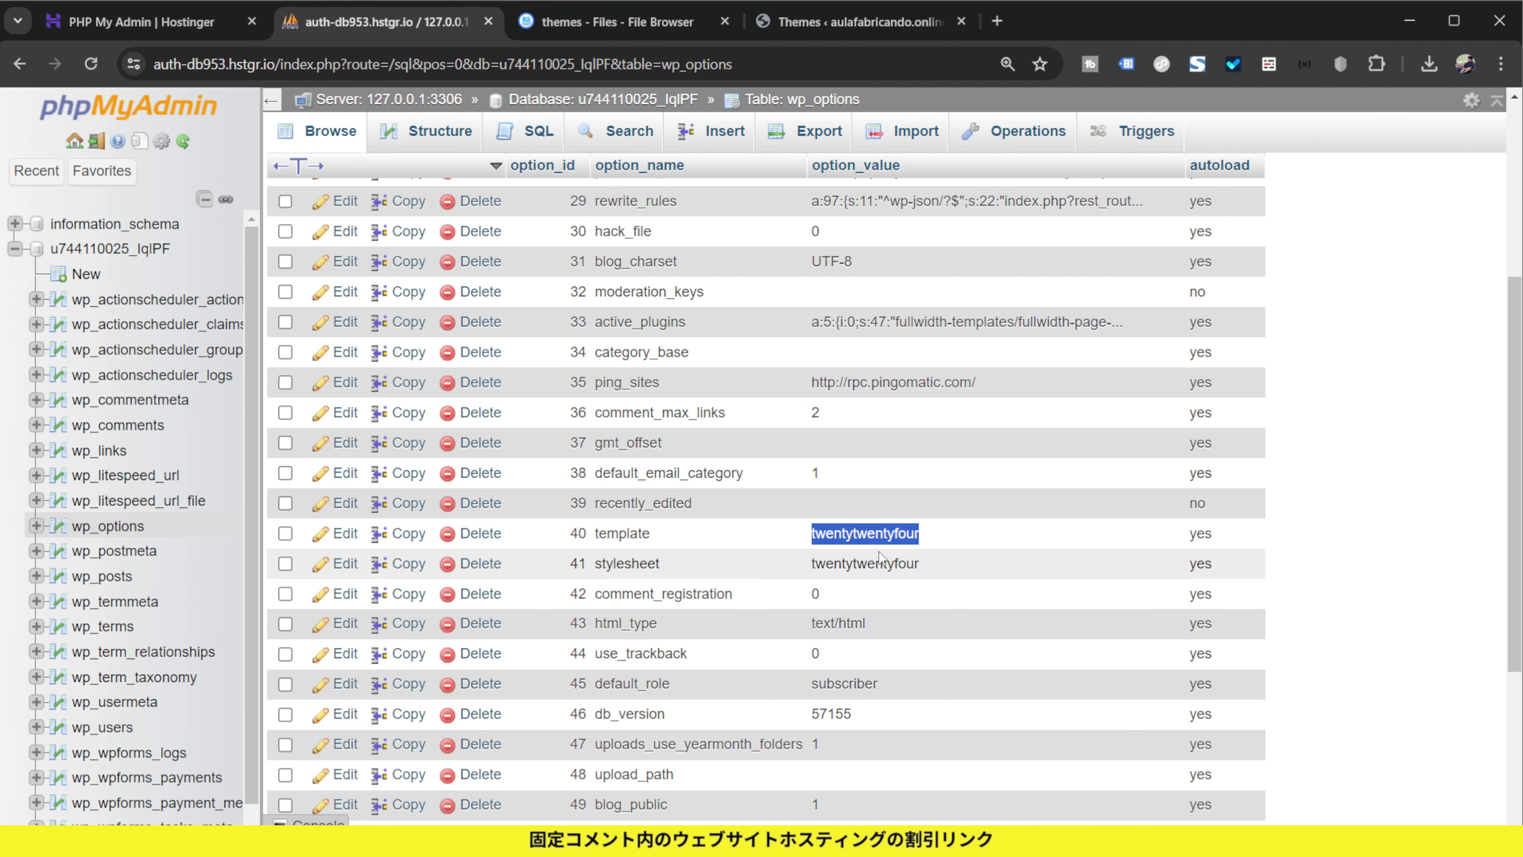
key("ctrl+a")
key("ctrl+v")
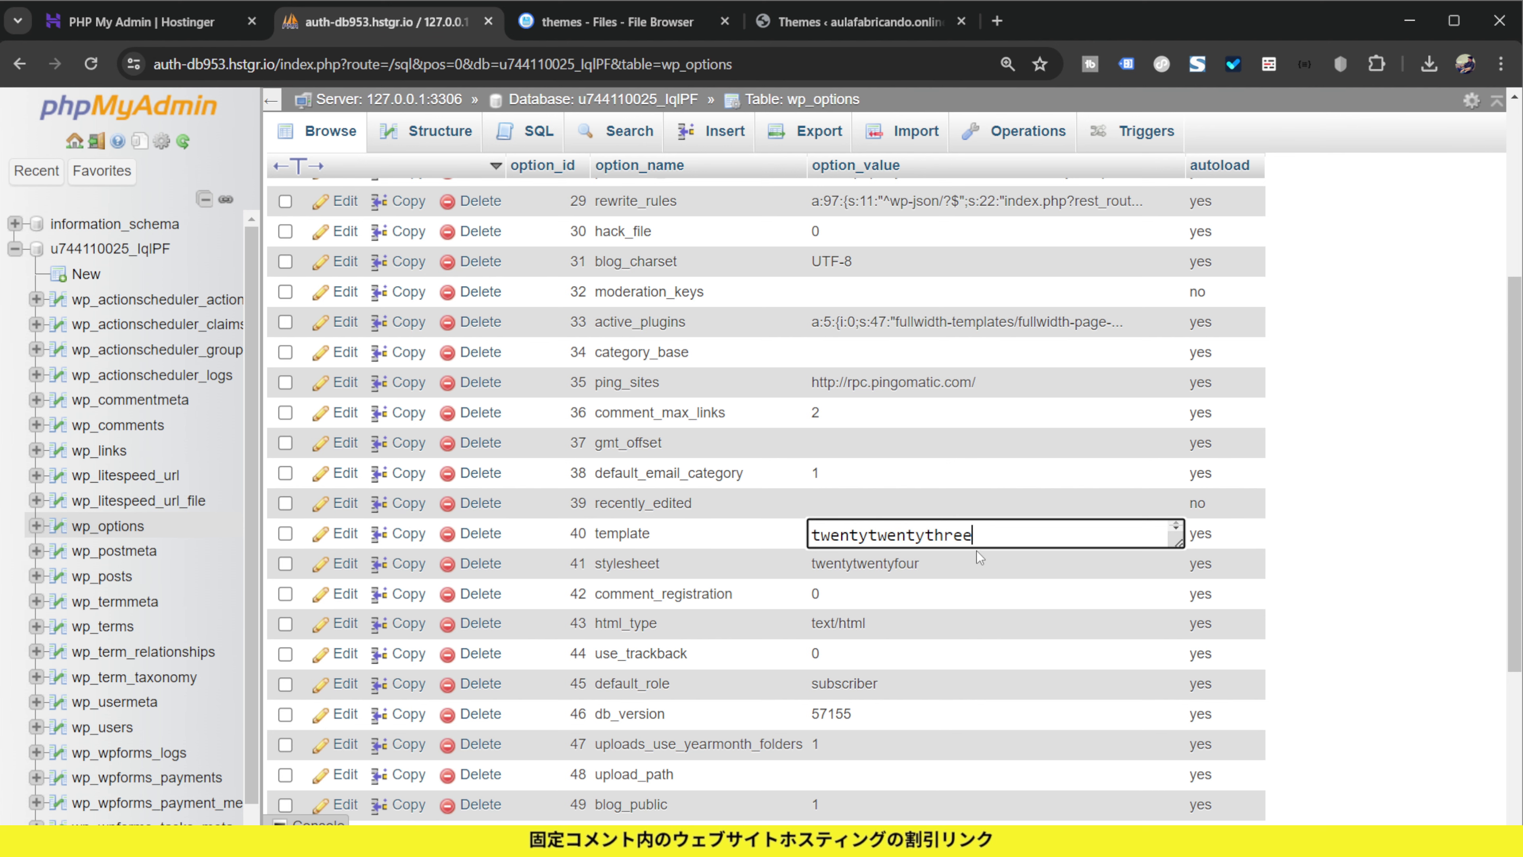
key("Return")
Step: Set the value of the stylesheet option in wp_options to twentytwentythree
double_click(913, 566)
key("ctrl+a")
key("ctrl+v")
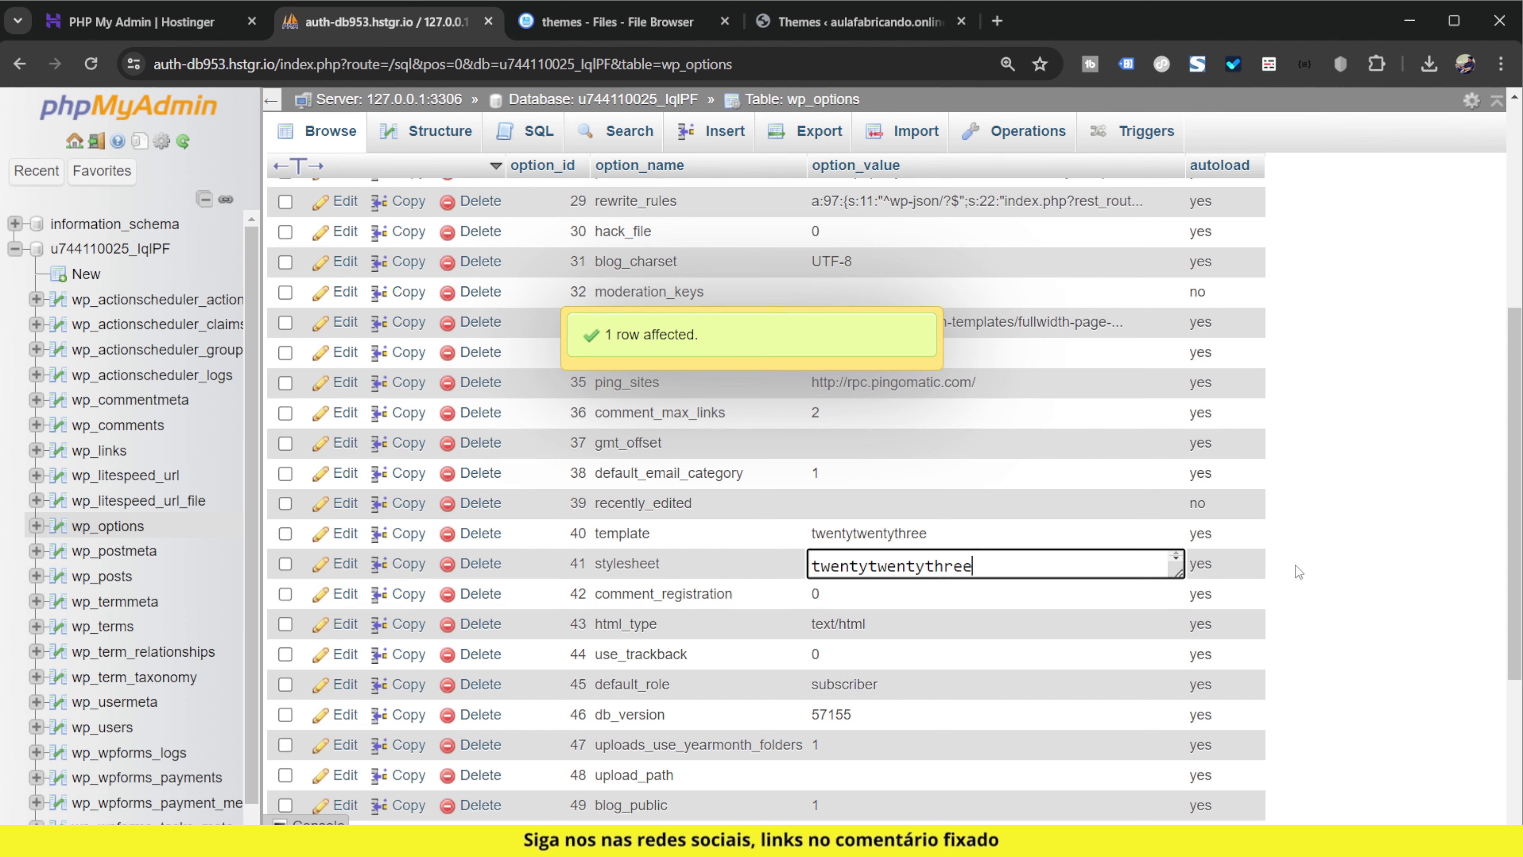
left_click(1319, 597)
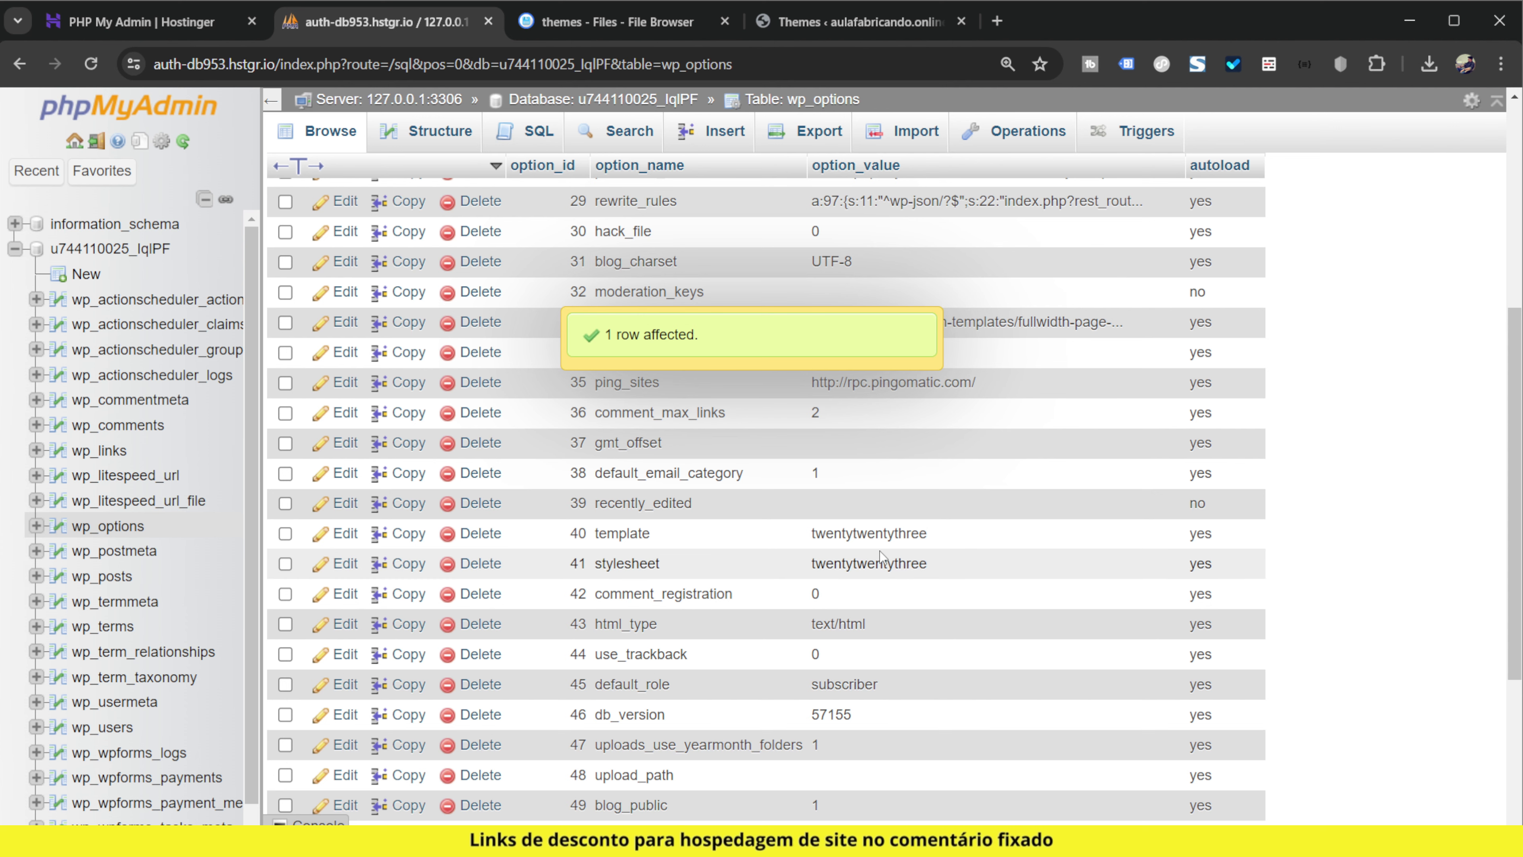
Step: Switch to the WordPress Themes page of aulafabricando.online and reload it at 125% zoom to check the active theme
left_click(816, 22)
mouse_move(255, 120)
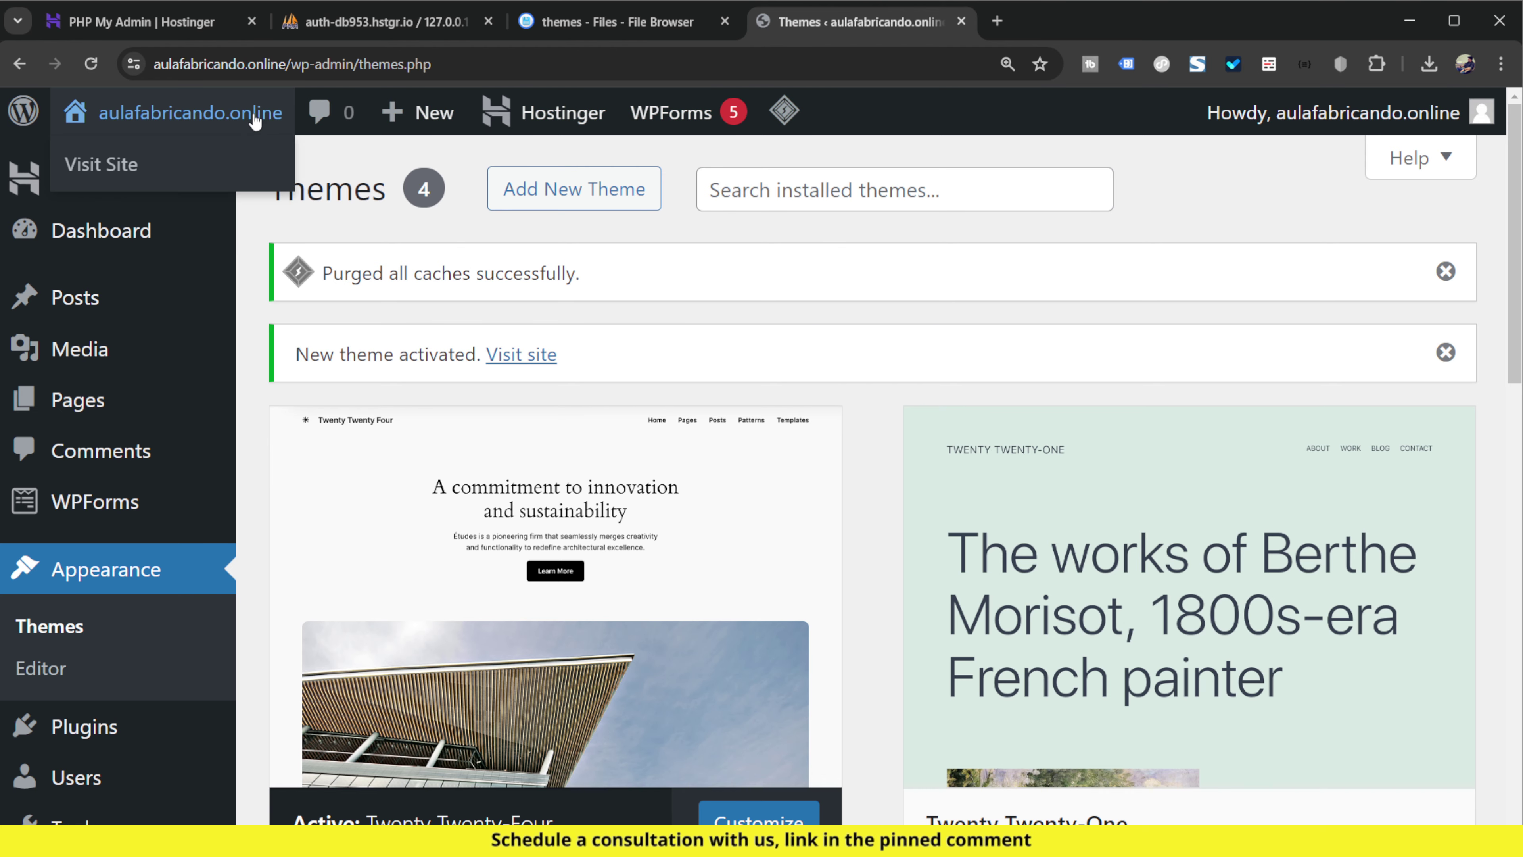
key("ctrl+minus")
key("F5")
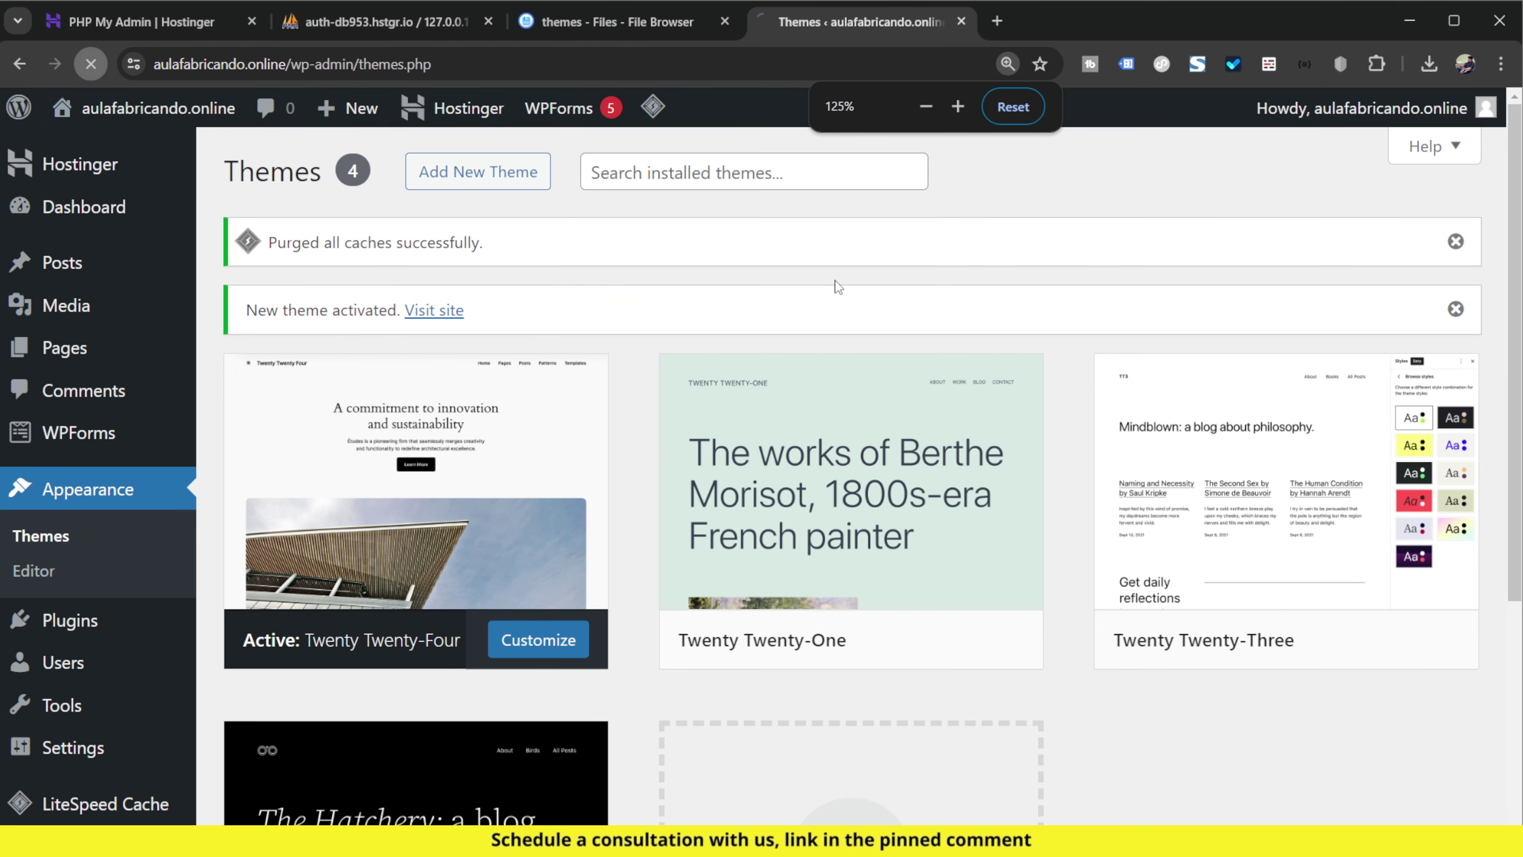